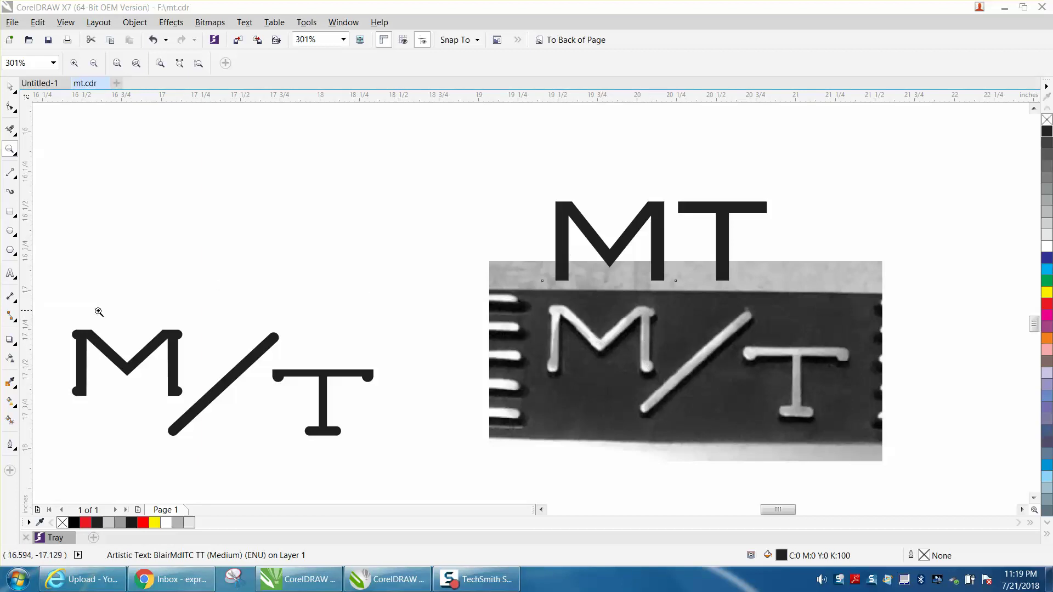
- Remove the fill from the text letter M, give it a yellow outline, and move it over the M in the photo
click(10, 87)
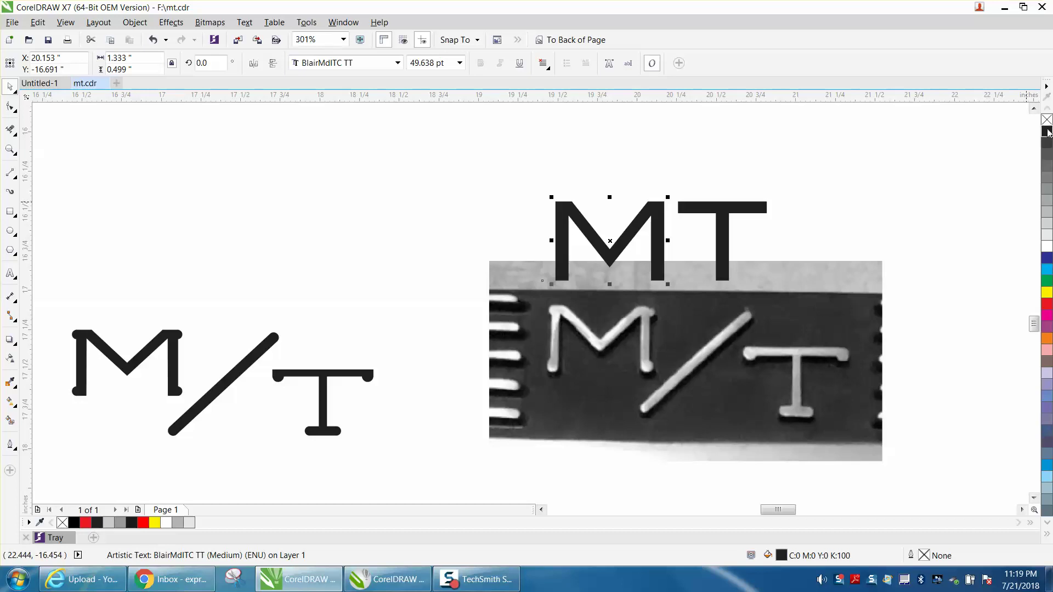
click(1047, 120)
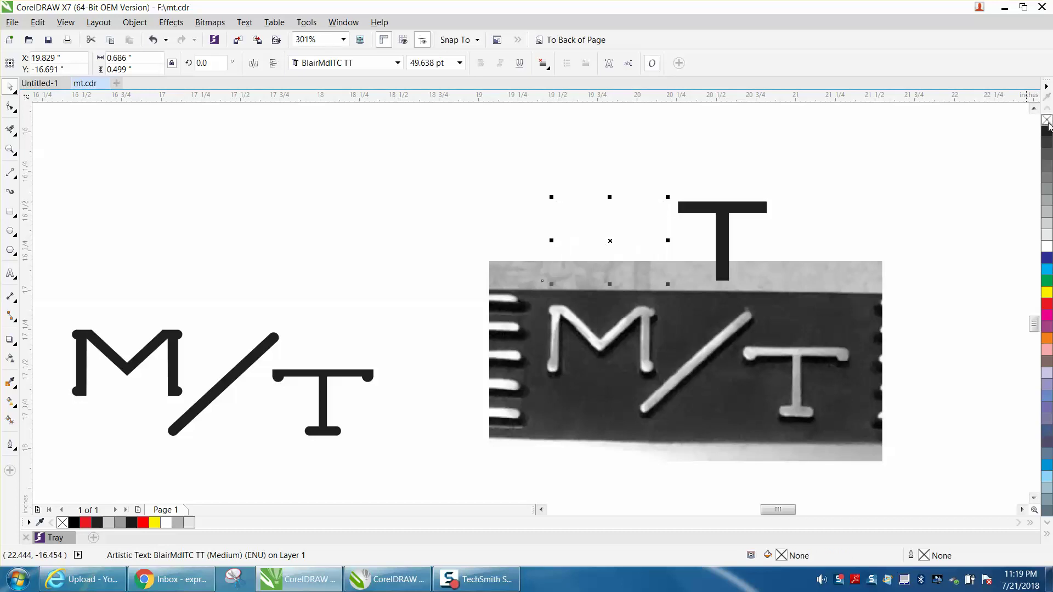
right_click(1047, 294)
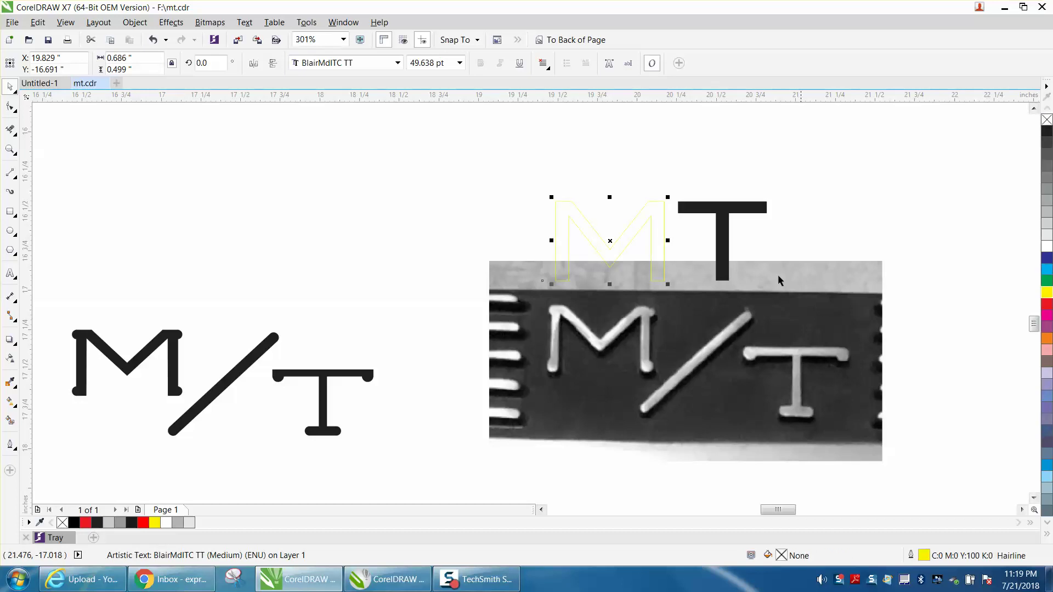
drag(613, 246, 602, 336)
- Resize the outlined M to about 0.642 by 0.435 inches so it fits around the M in the photo
key(z)
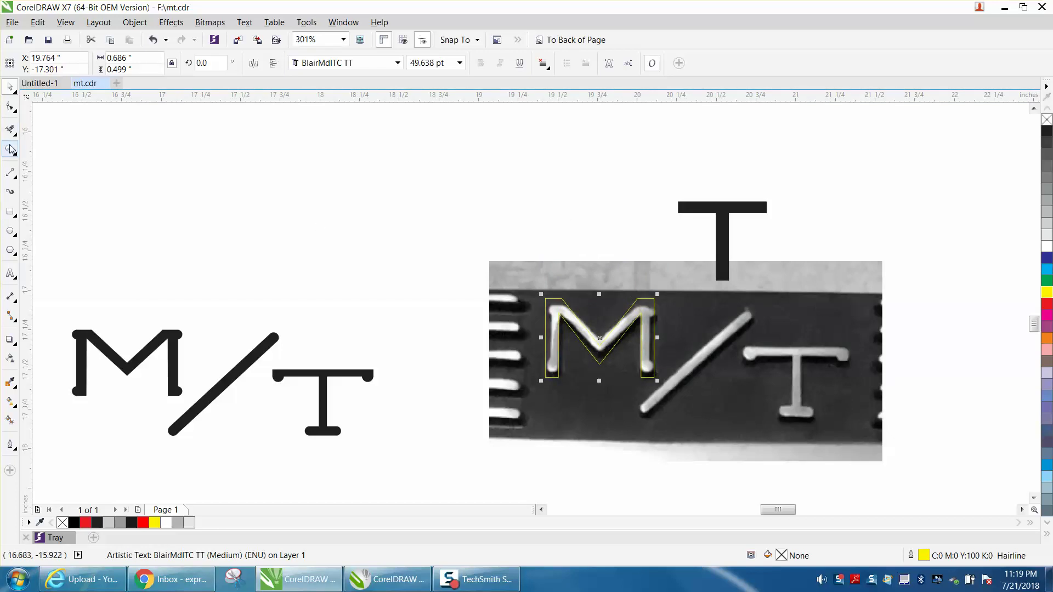
drag(535, 290, 688, 401)
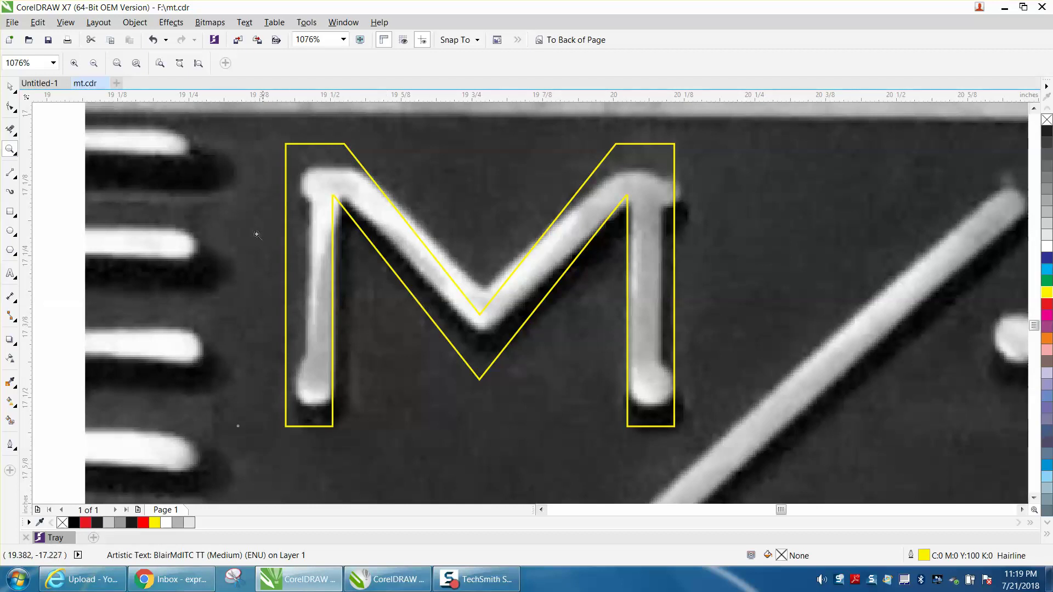
click(10, 87)
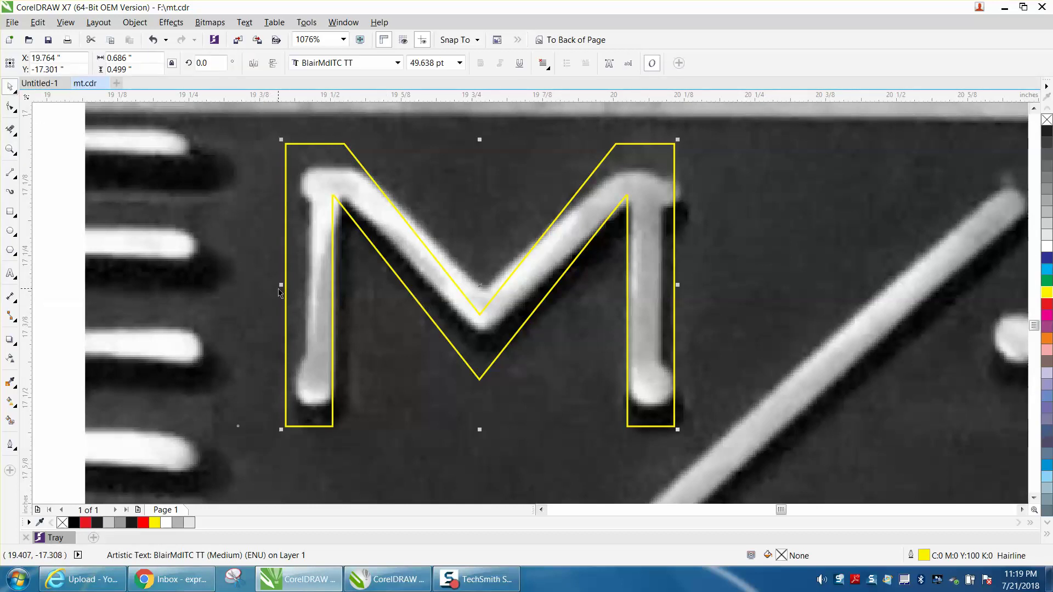
drag(281, 285, 295, 286)
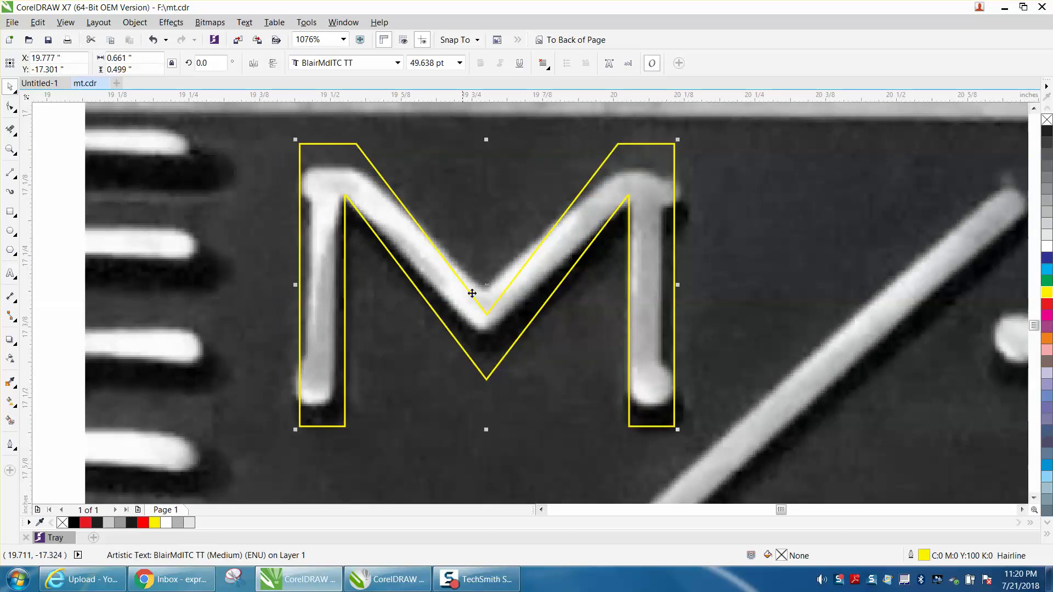
drag(679, 286, 668, 286)
drag(481, 141, 485, 161)
drag(481, 428, 482, 411)
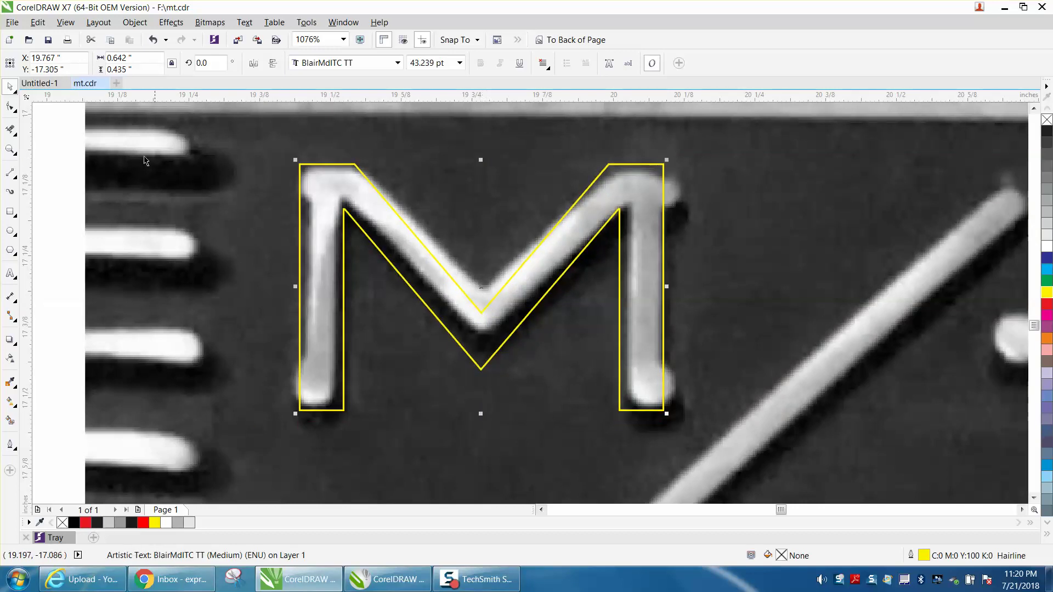
- Convert the M to curves and raise the upper and lower nodes of its central V to match the photo
click(134, 22)
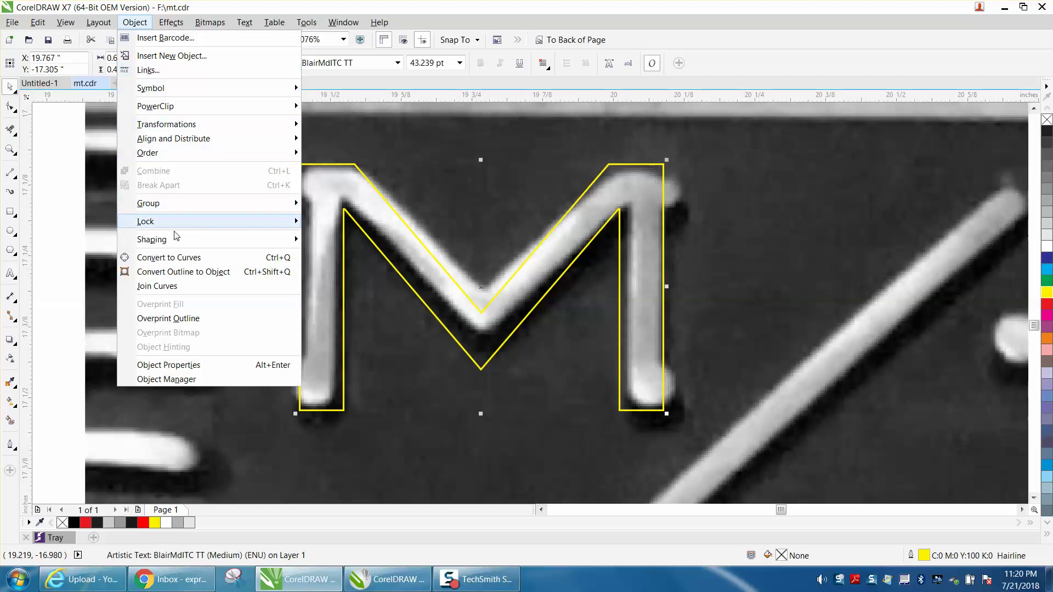
click(188, 261)
click(10, 106)
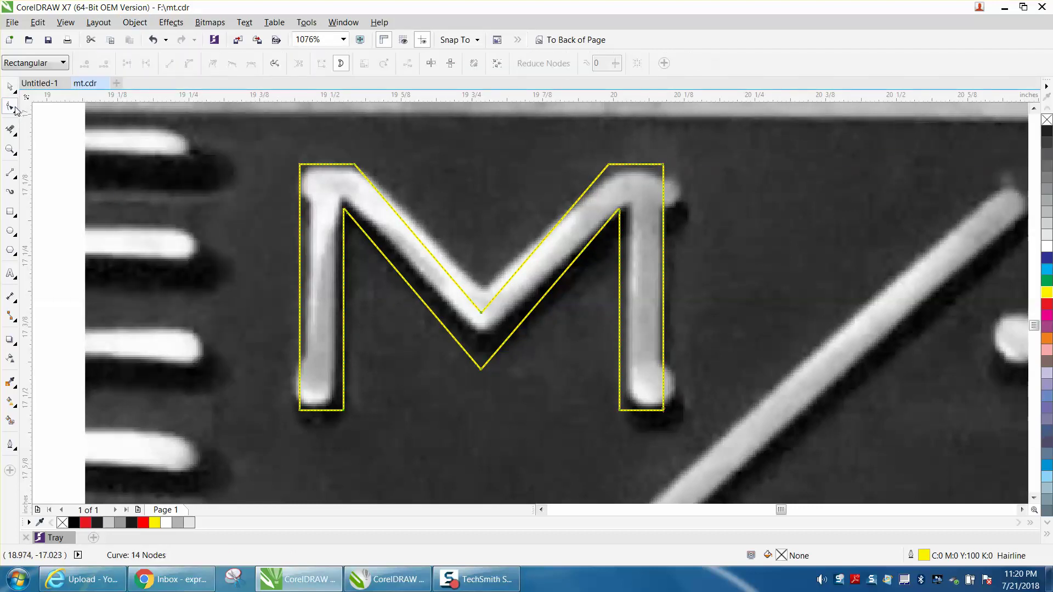
drag(481, 311, 484, 292)
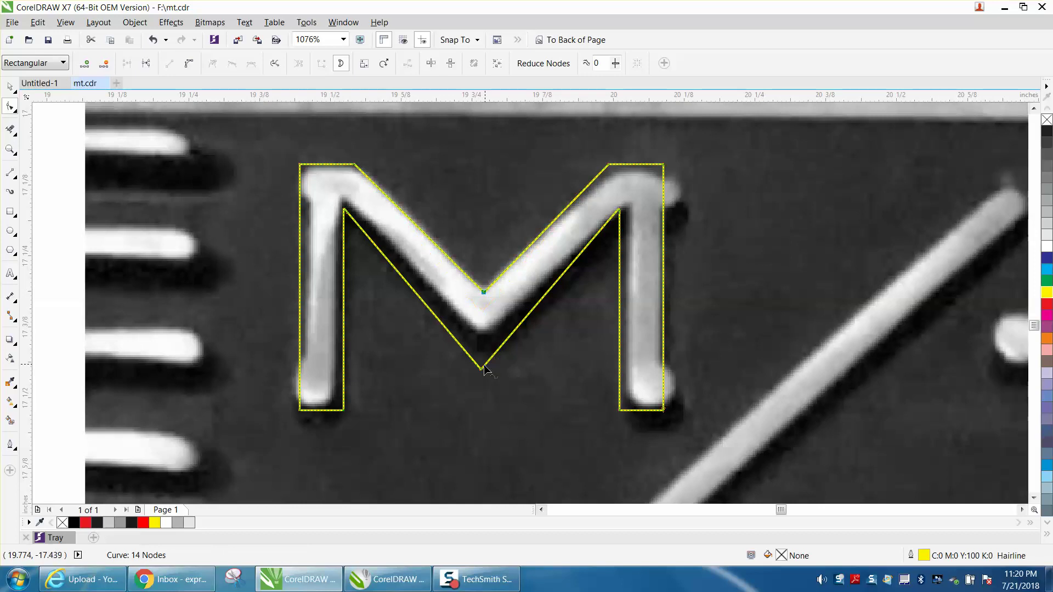
drag(481, 369, 482, 335)
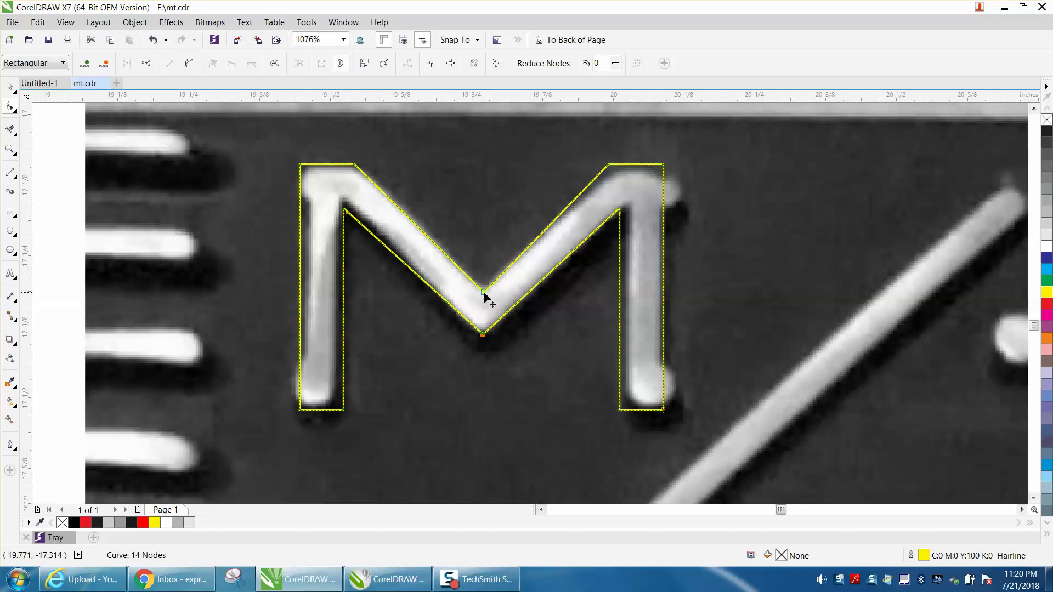
- Align the M's inner corners, the right leg's inner edge and the upper right corner nodes with the letter in the photo
drag(348, 213, 347, 205)
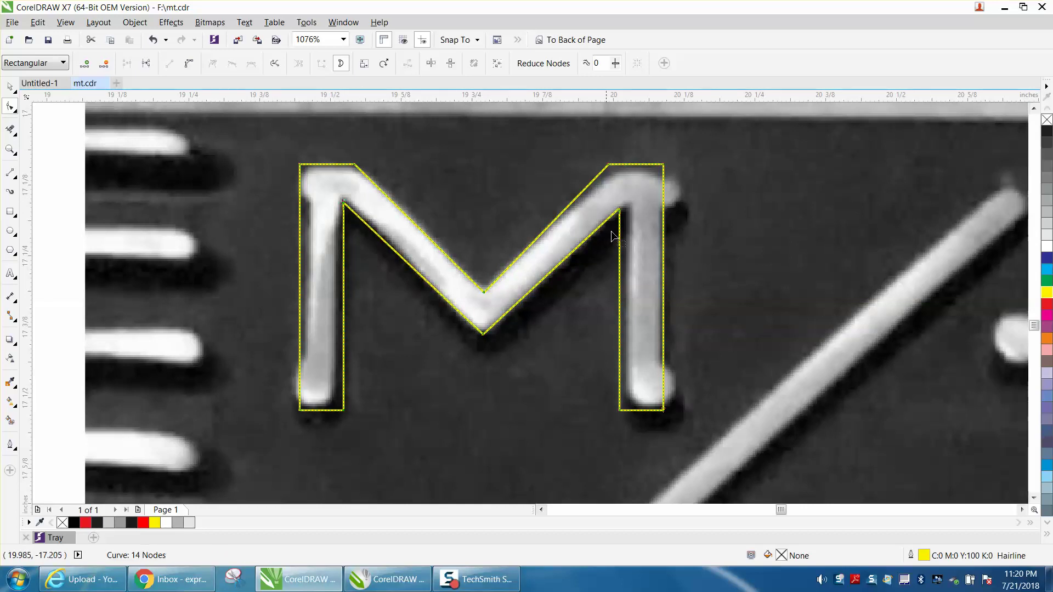
drag(618, 210, 626, 206)
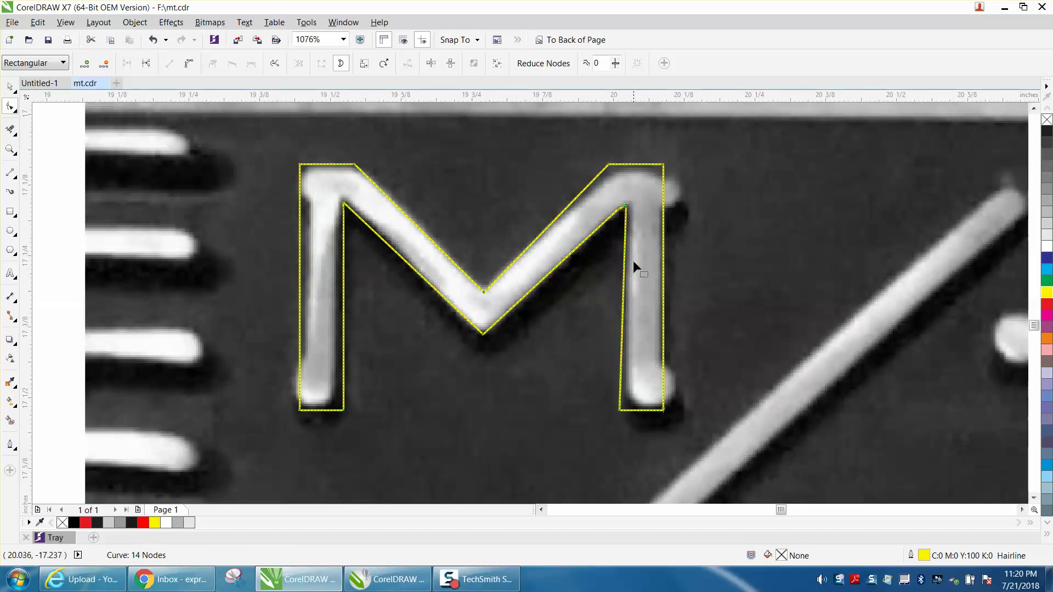
drag(623, 411, 628, 412)
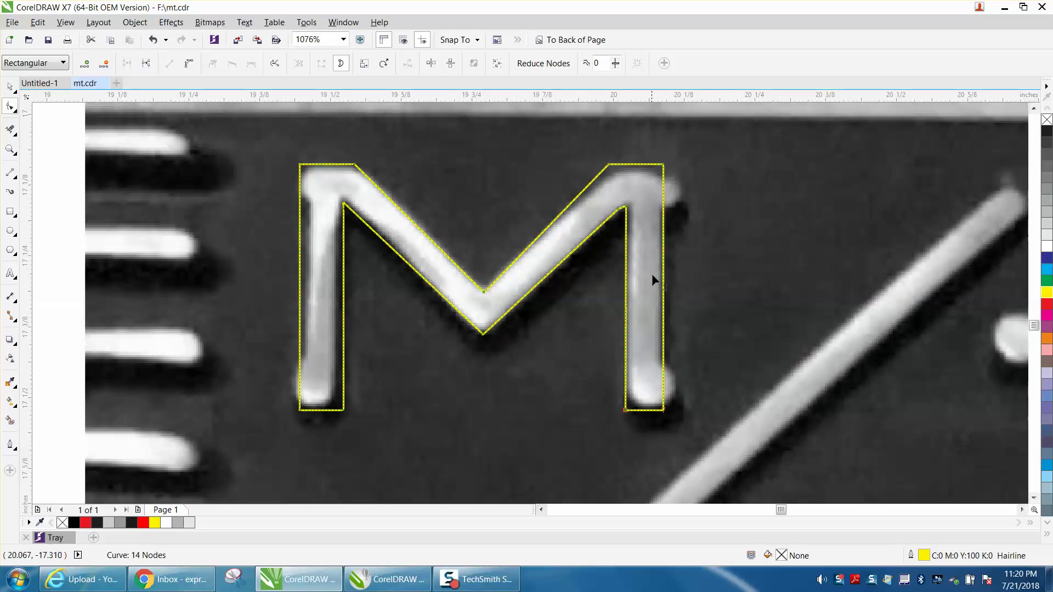
click(634, 166)
click(633, 169)
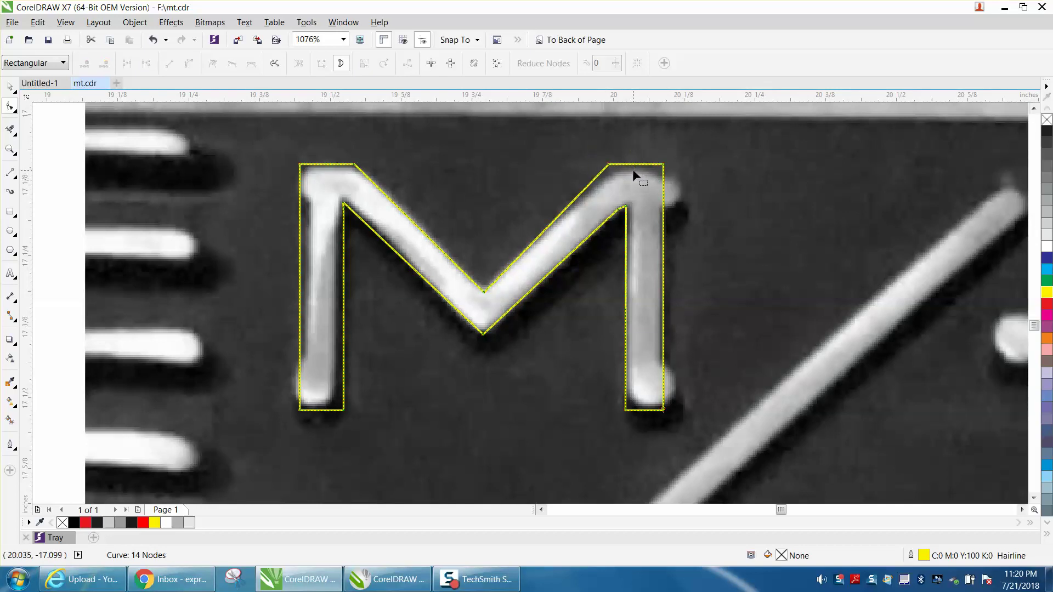
drag(597, 153, 638, 176)
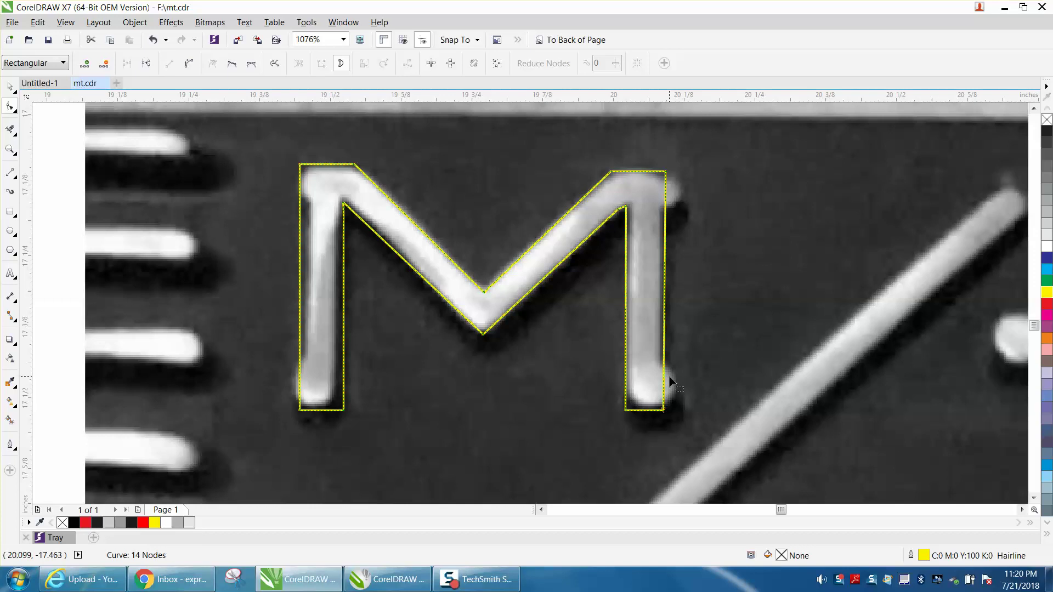
- Place a yellow-outlined ellipse, about 0.059 by 0.064 inches, on the M's upper right end and copy it to the right leg's foot
click(10, 231)
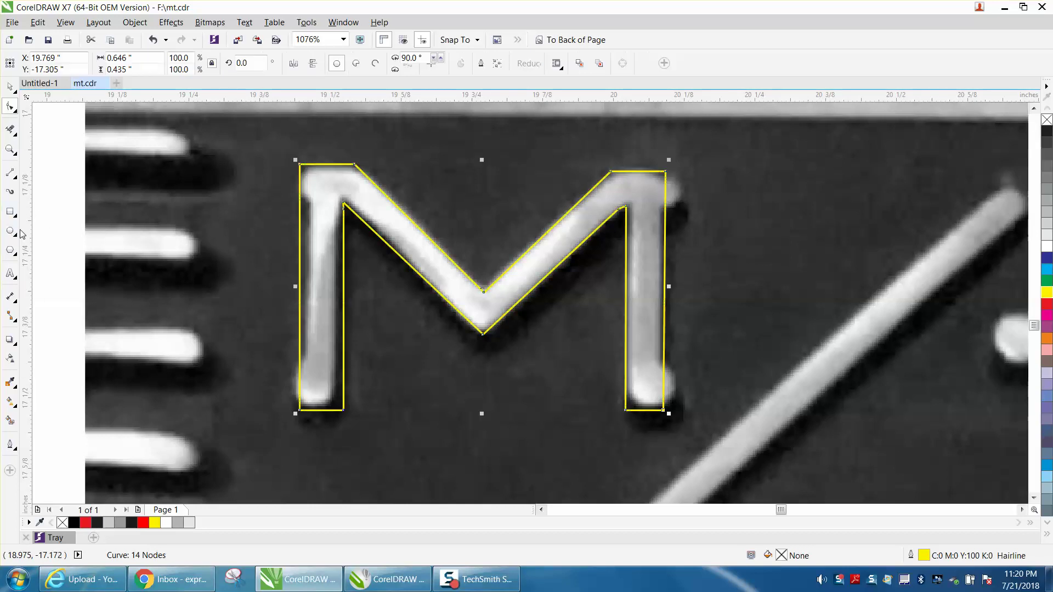
drag(525, 176, 494, 207)
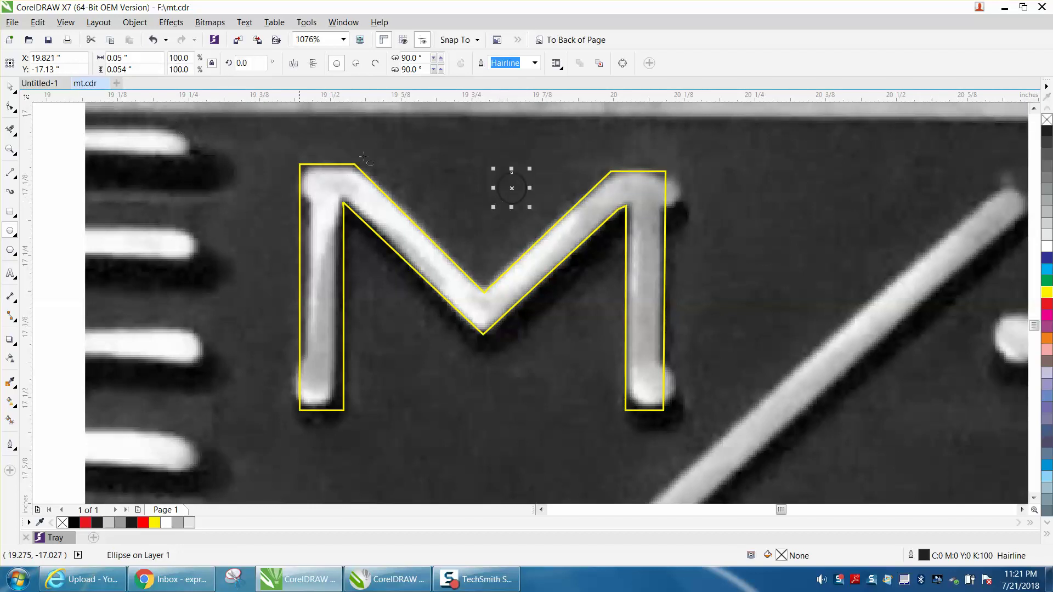
right_click(1046, 292)
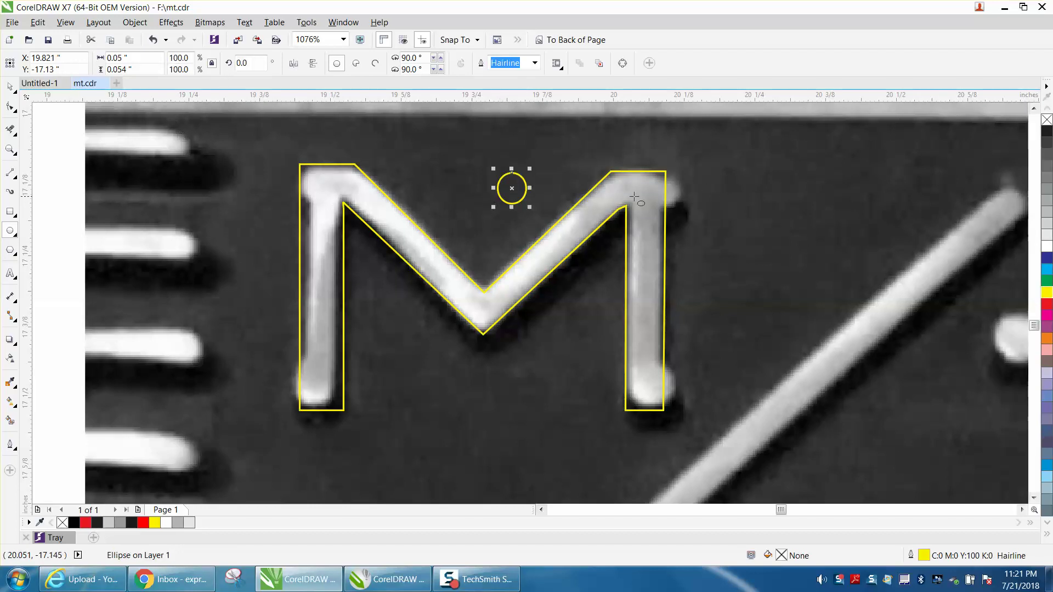
drag(512, 189, 690, 213)
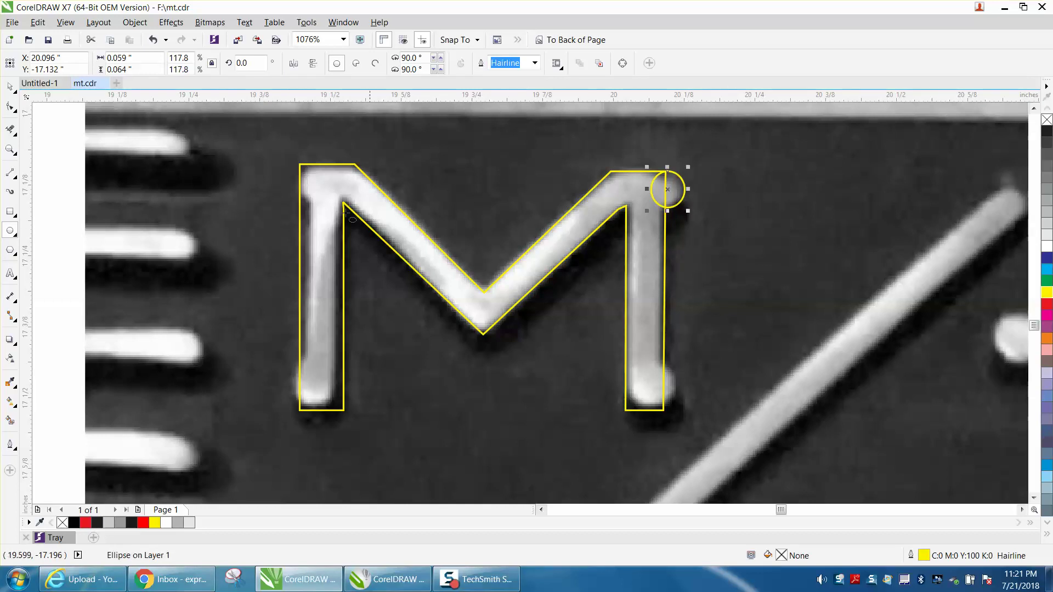
click(10, 86)
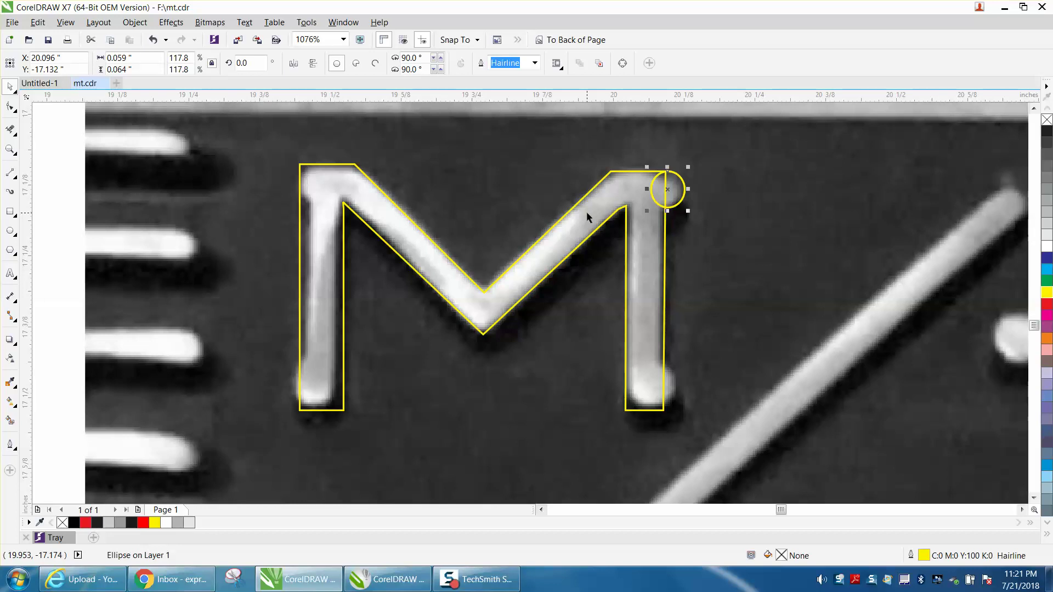
drag(671, 190, 666, 393)
- Weld the M outline and both ellipses into a single curve
scroll(692, 373, down, 2)
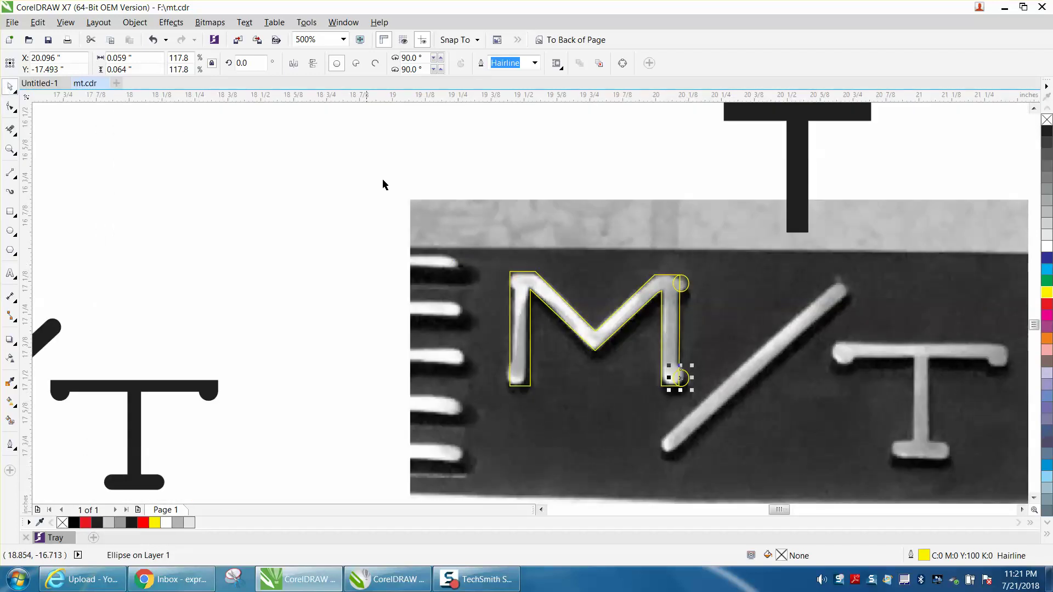
drag(451, 195, 725, 436)
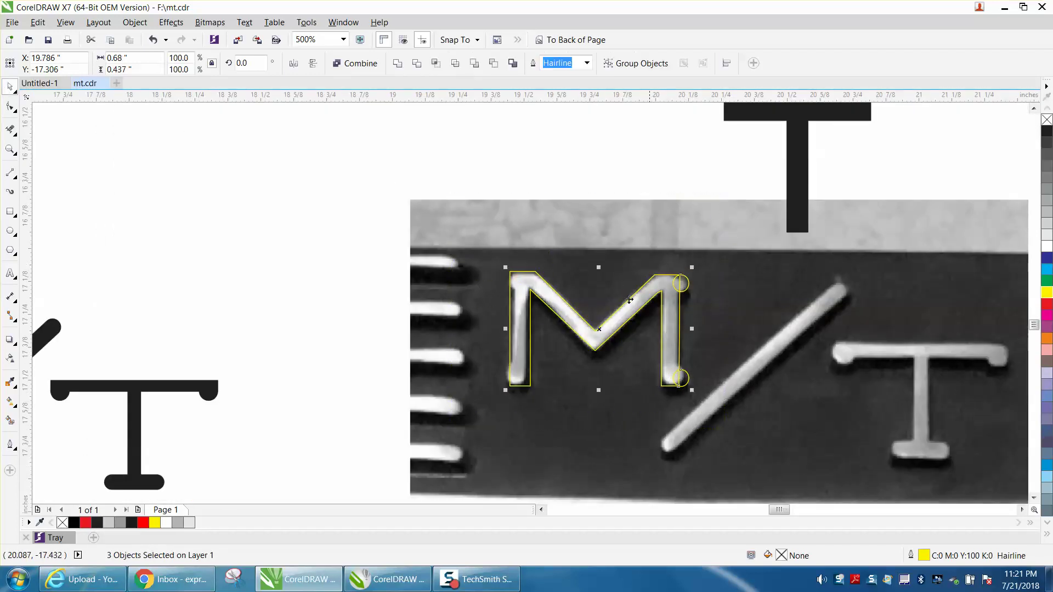
click(397, 65)
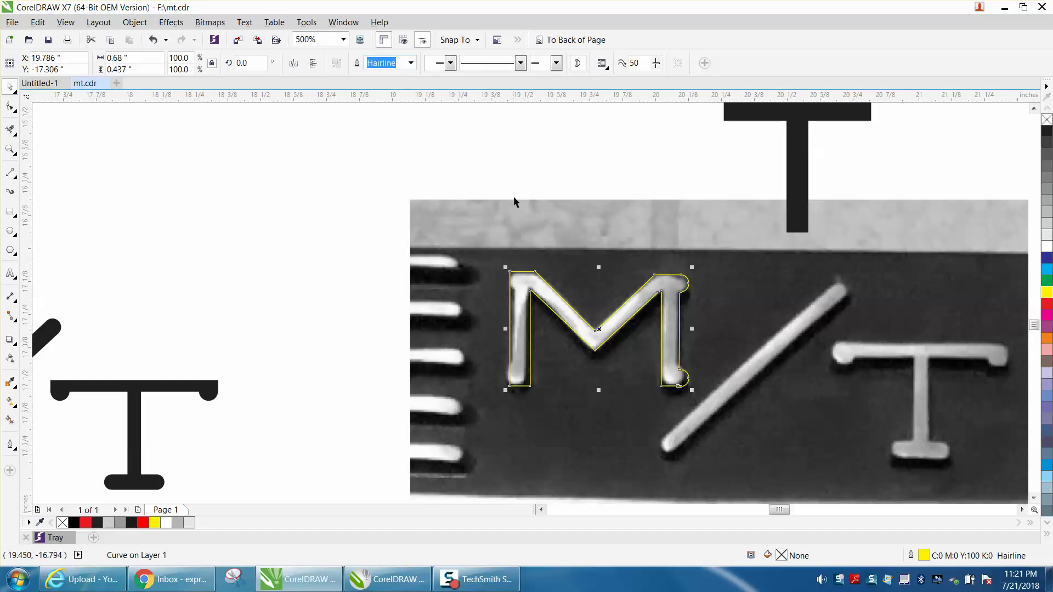
- Center the welded M on the page at X 20, Y -14 inches and change its outline to red
scroll(531, 214, down, 1)
scroll(593, 264, down, 1)
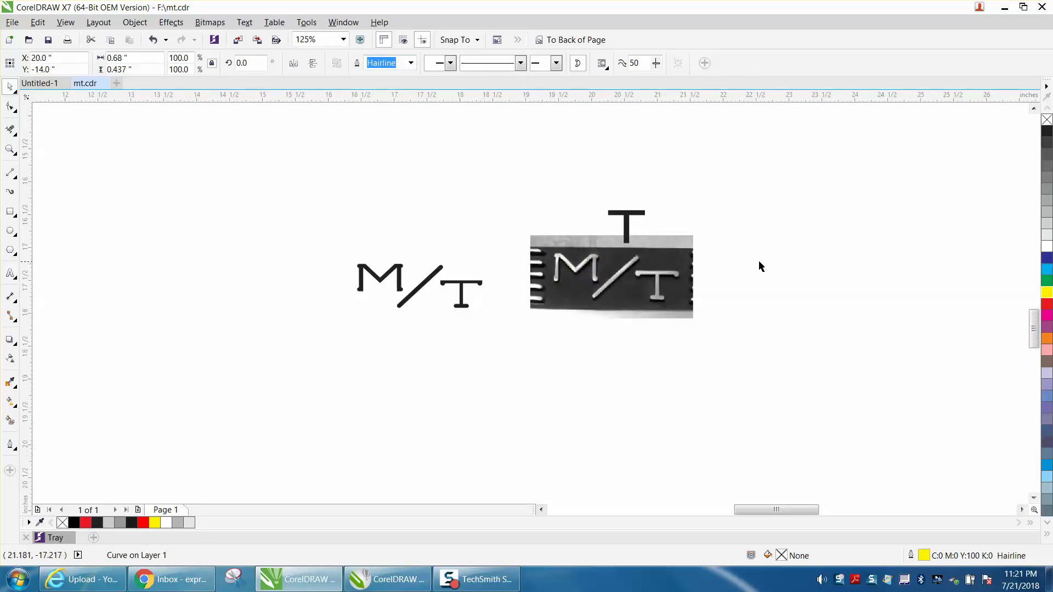
scroll(849, 278, down, 2)
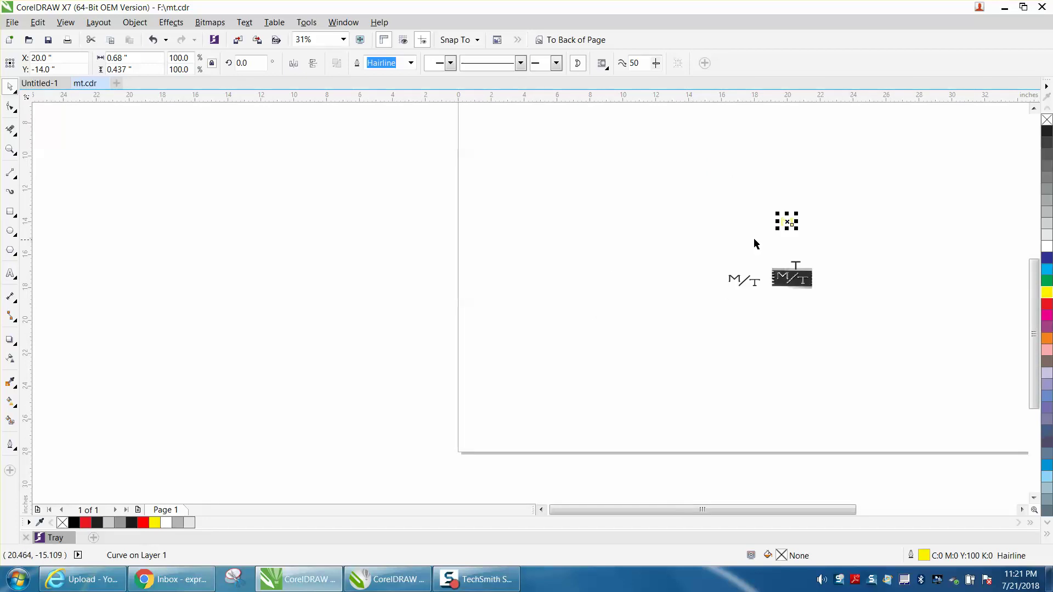
click(1048, 305)
- Delete the stray node beside the inner upper corner of the M's right leg
click(10, 148)
drag(768, 214, 826, 245)
drag(329, 172, 569, 310)
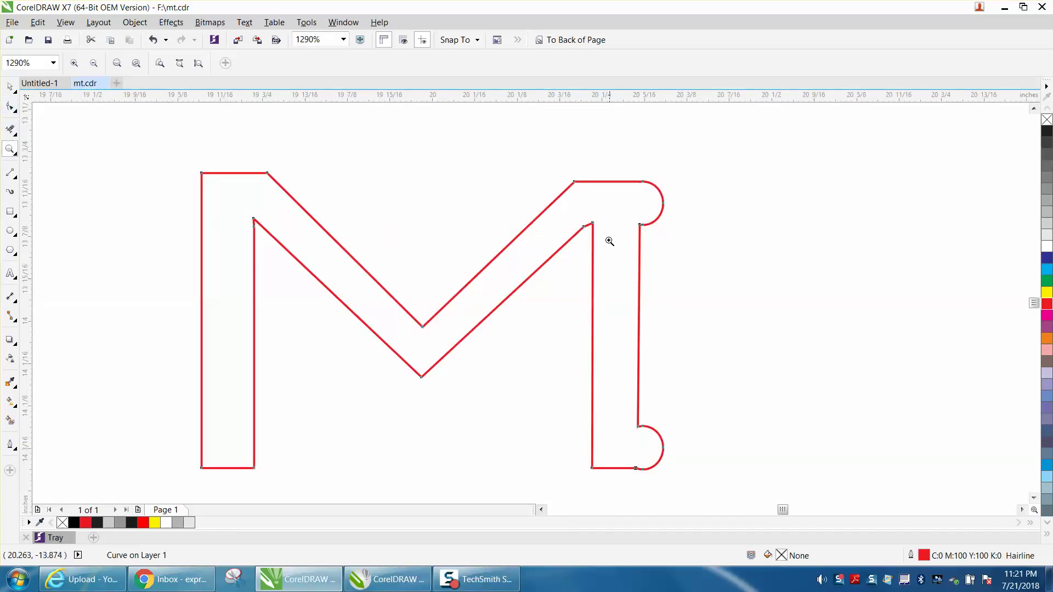
click(13, 108)
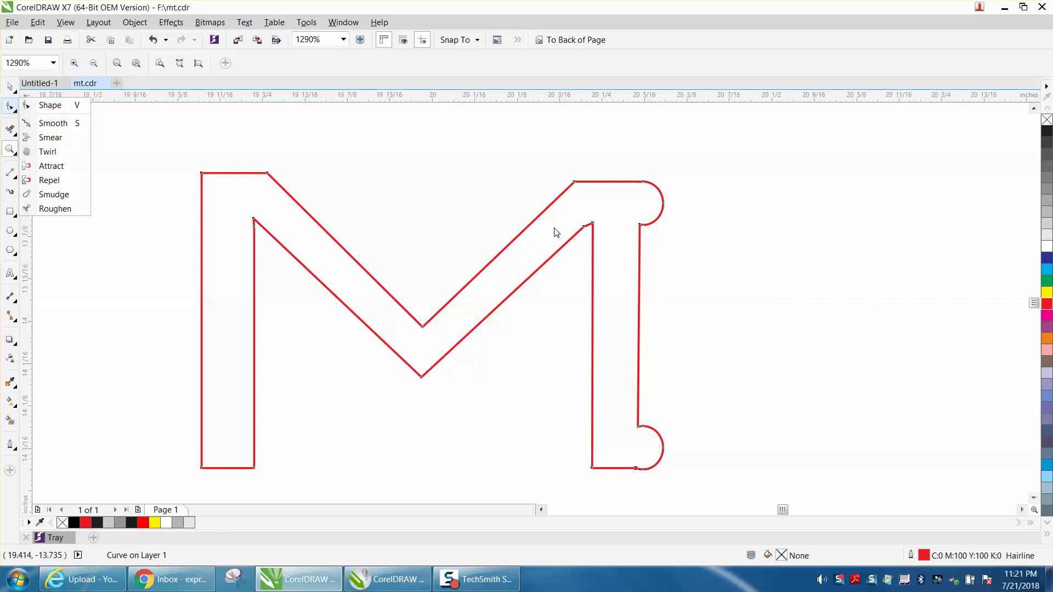
click(50, 105)
click(584, 226)
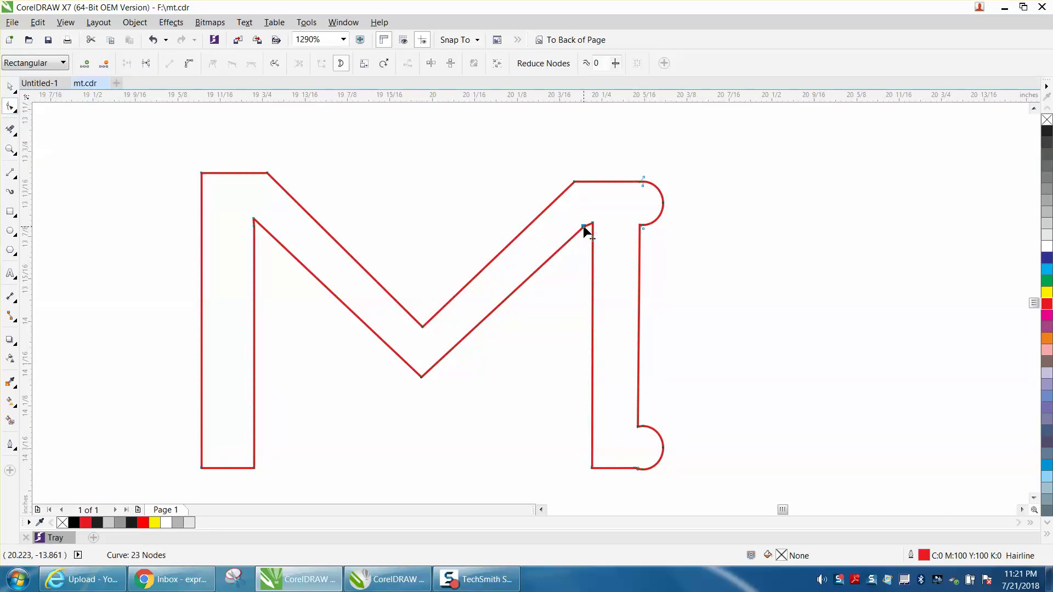
key(Delete)
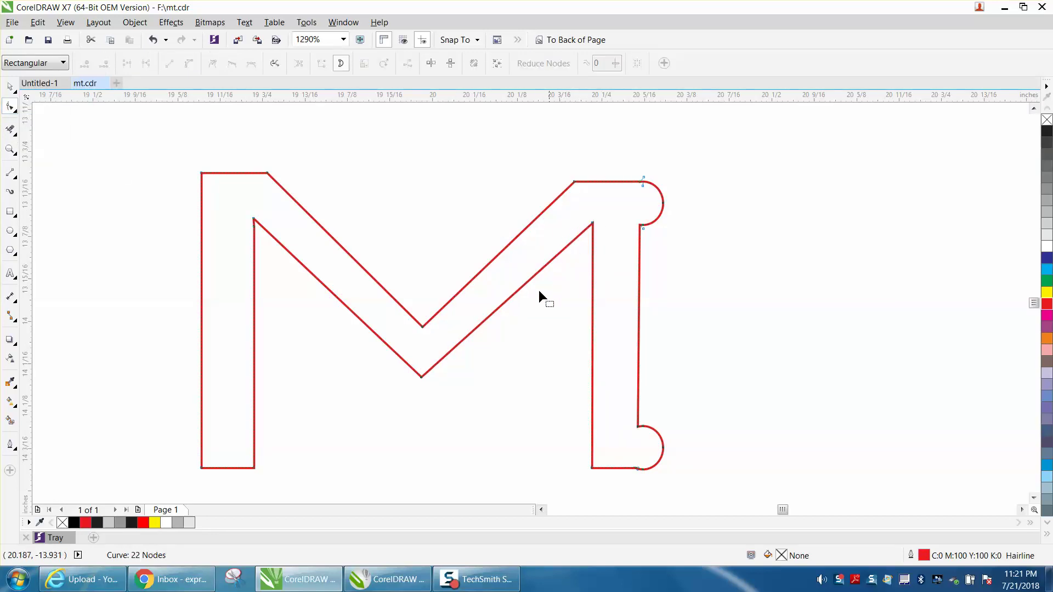
- Delete the extra nodes where the M's upper right edge joins the rounded end, leaving a smooth transition
click(645, 177)
key(Delete)
click(9, 149)
drag(620, 176, 670, 201)
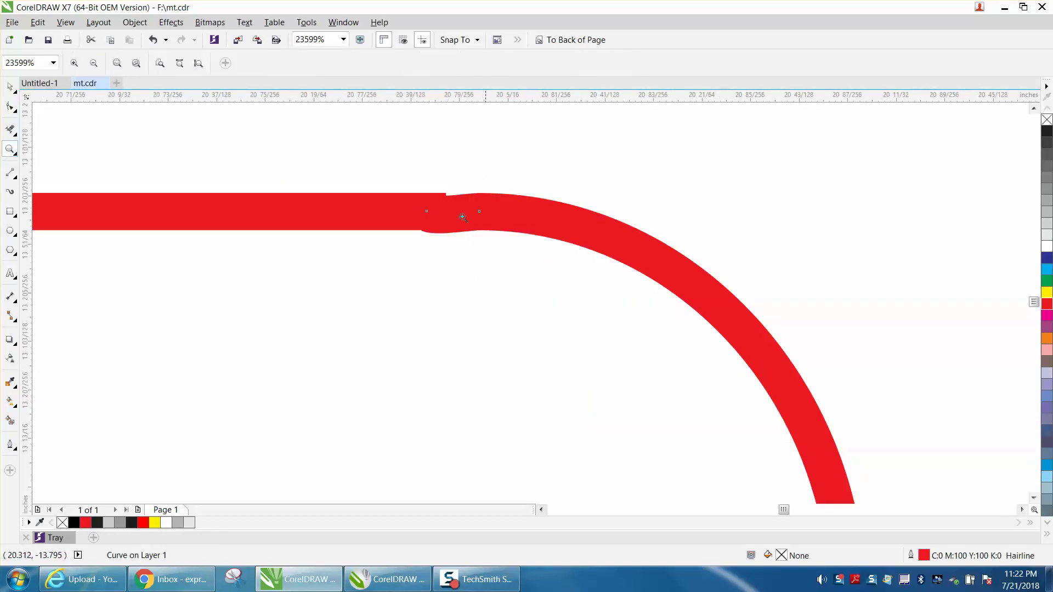
click(10, 106)
click(426, 210)
key(Delete)
- Delete the lowest node of the M's upper rounded end and reshape its curve to meet the right leg horizontally
scroll(464, 215, down, 2)
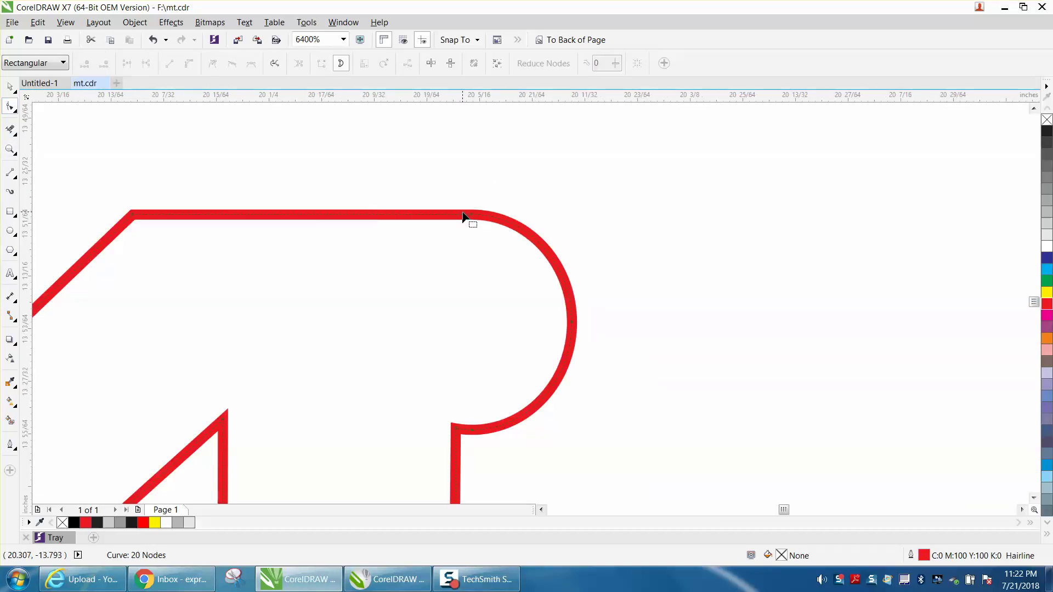
click(472, 430)
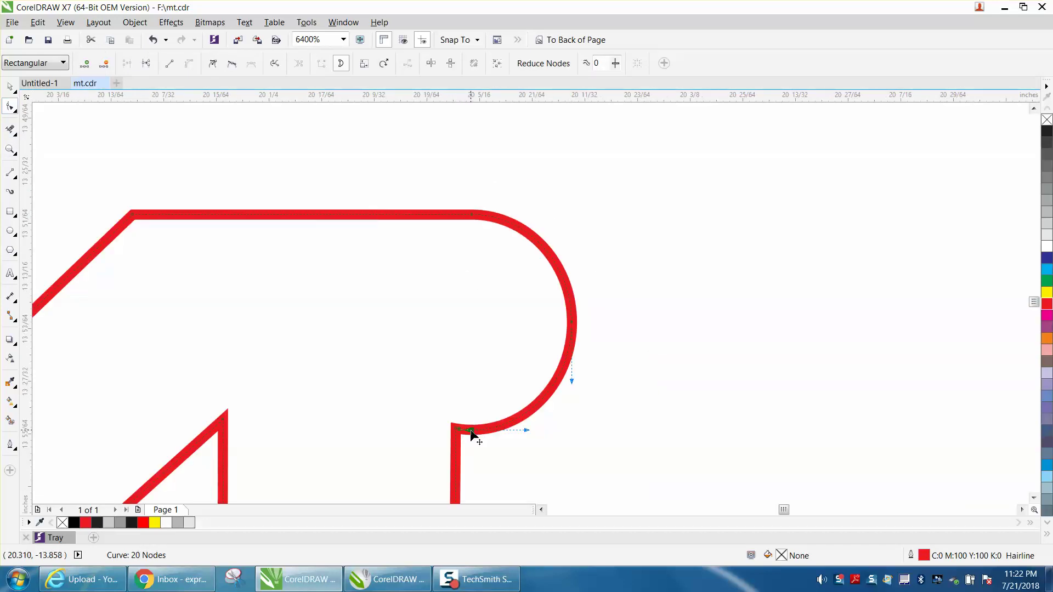
key(Delete)
click(462, 436)
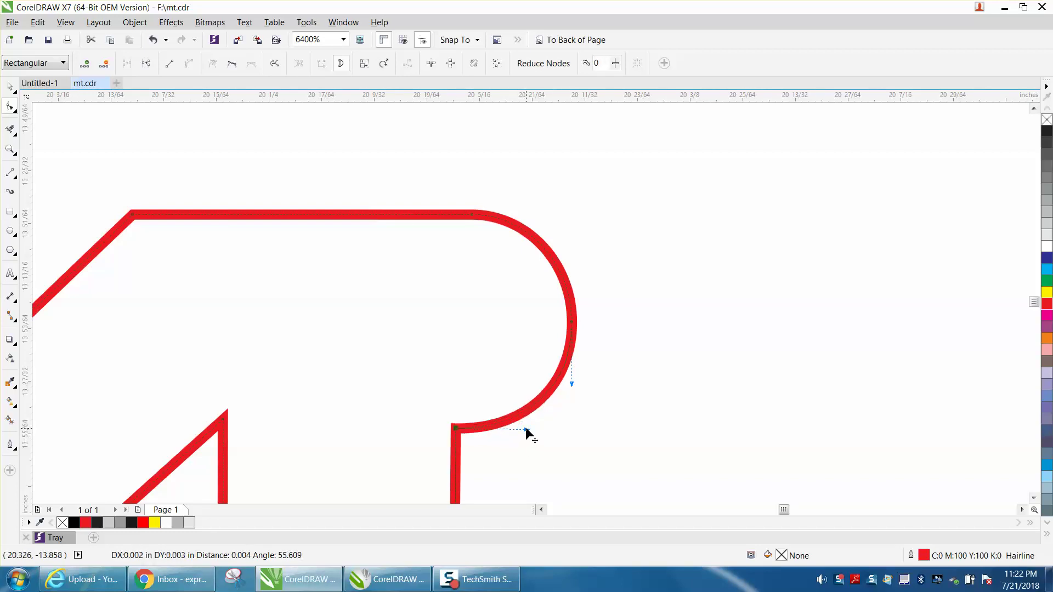
- Delete the lowest node of the M's lower rounded end and adjust the curve to flow smoothly from the bottom edge
scroll(526, 426, down, 2)
drag(1034, 302, 1033, 307)
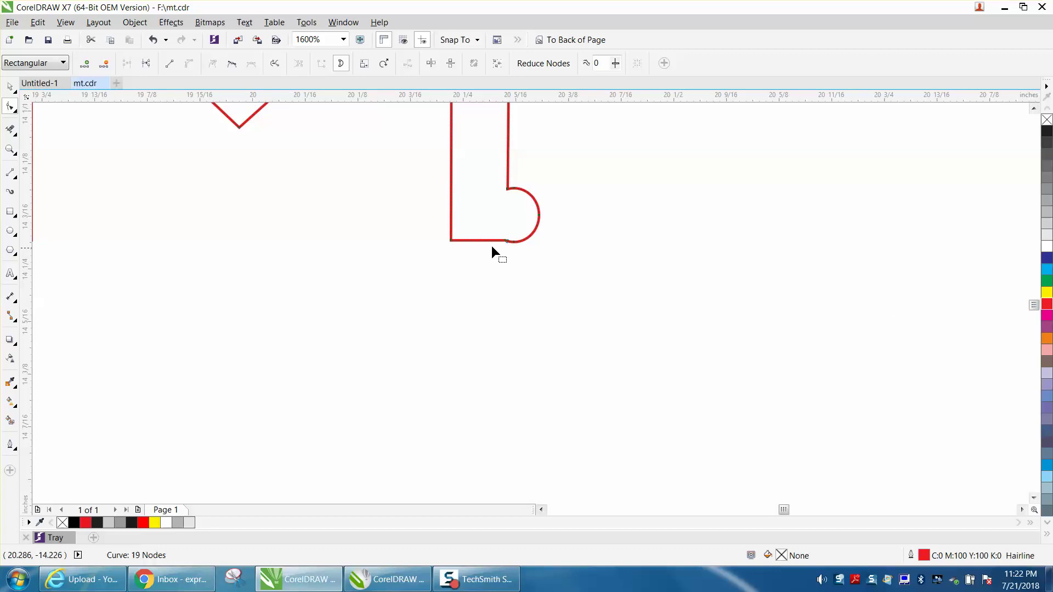
click(10, 149)
drag(475, 181, 615, 285)
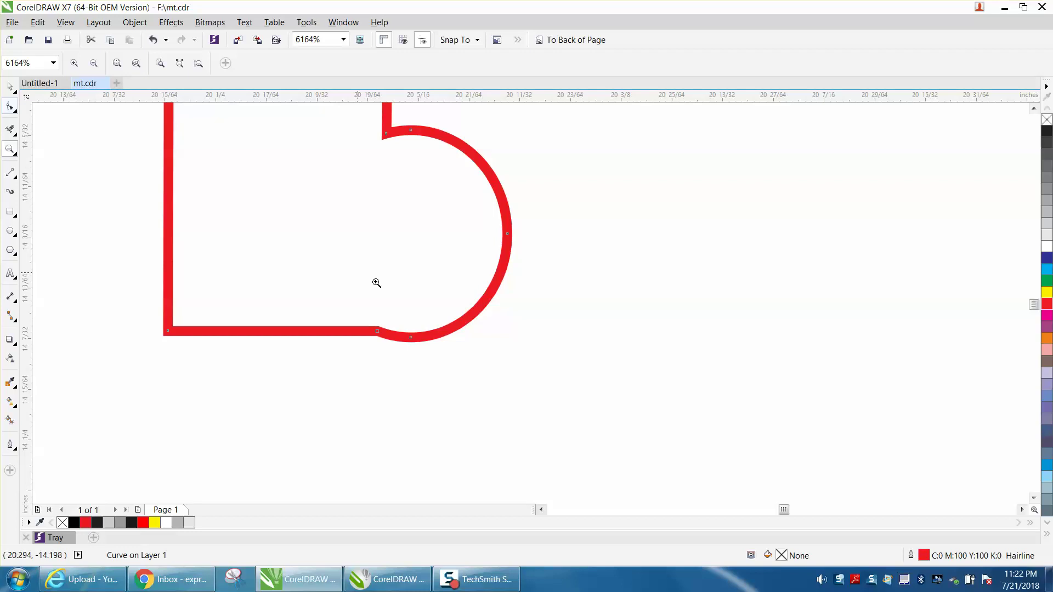
key(F10)
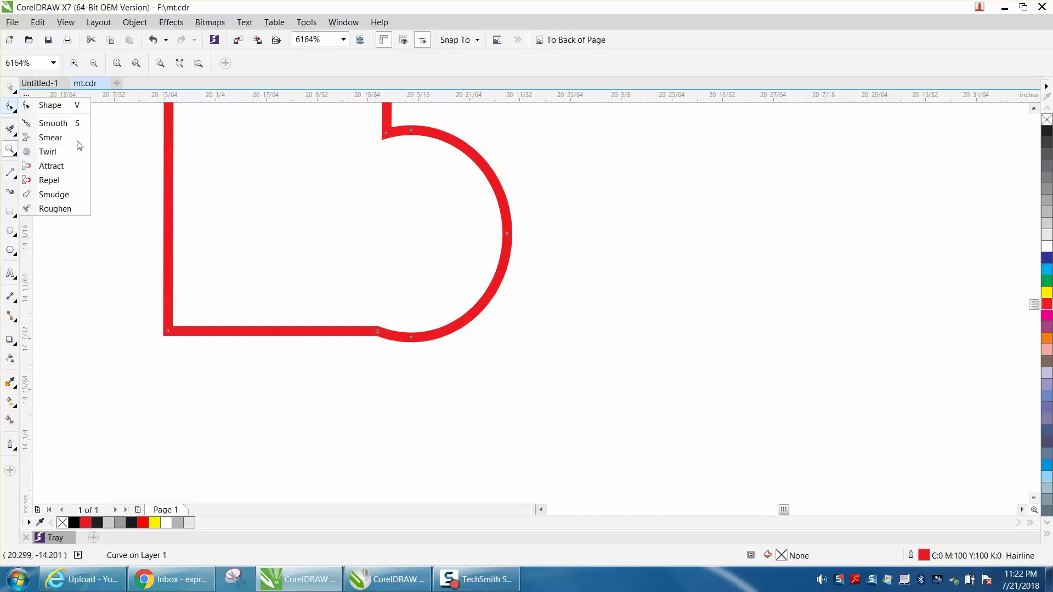
click(50, 104)
click(407, 337)
key(Delete)
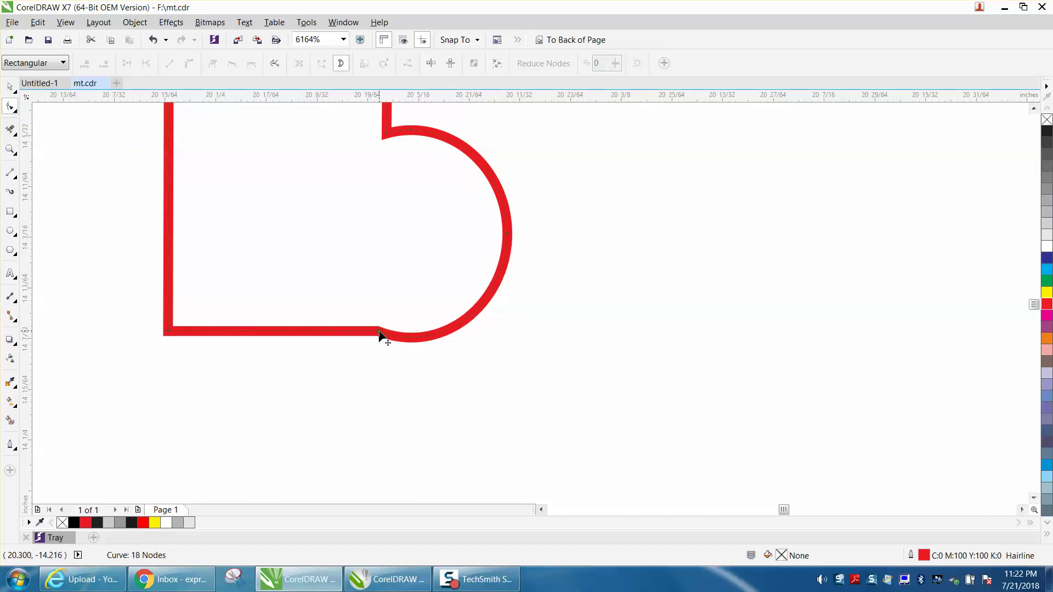
drag(385, 337, 453, 335)
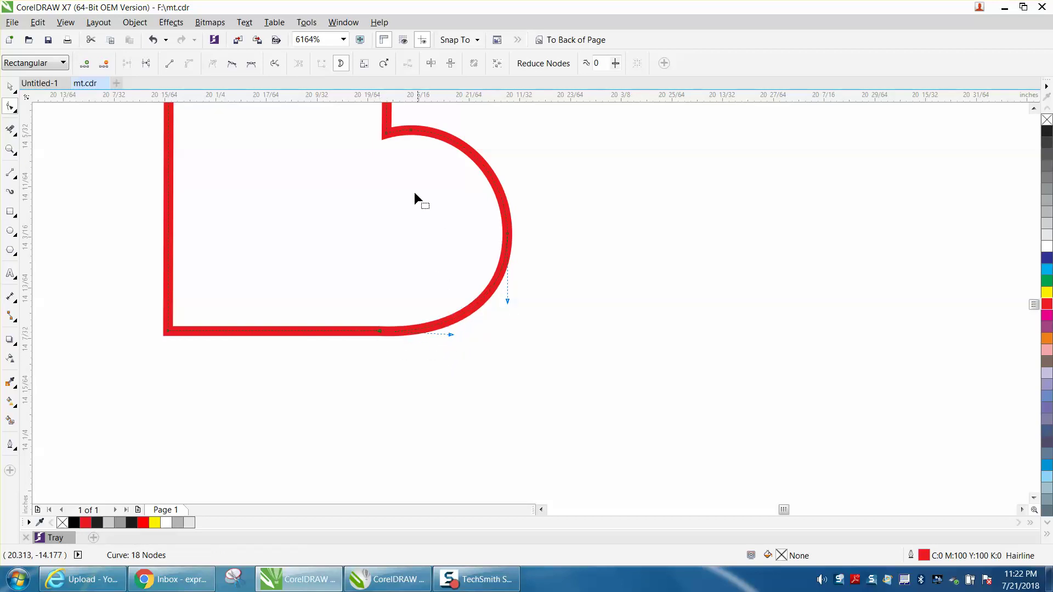
- Delete the top and outermost nodes of the lower rounded end, adjusting its curve to meet the leg horizontally
double_click(411, 132)
click(462, 142)
drag(449, 115, 453, 131)
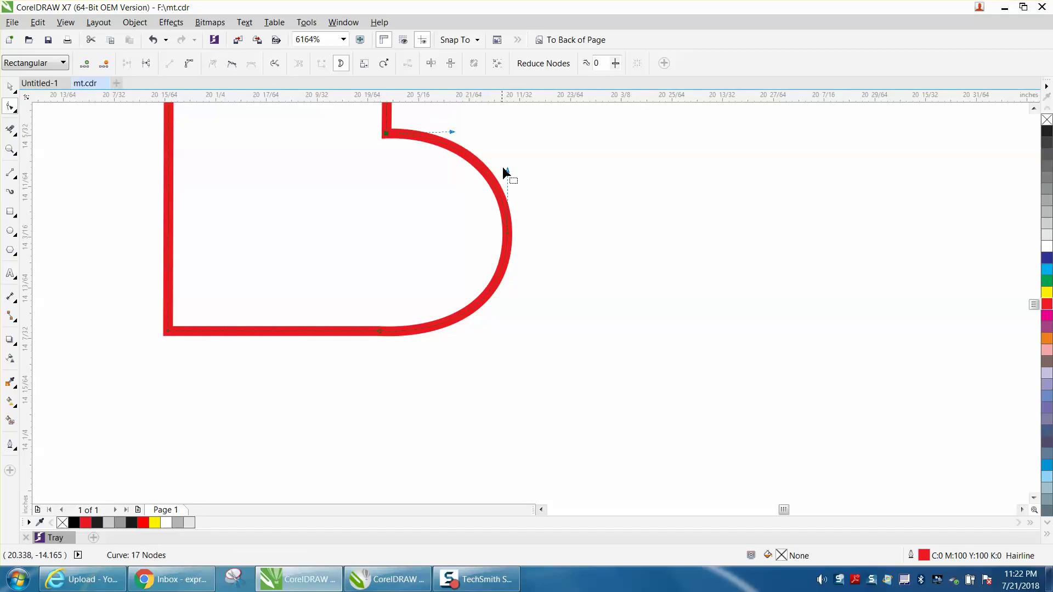
click(509, 236)
key(Delete)
- Draw a vertical line about 0.81 inches long and center it on the page at X 20, Y -14 inches
scroll(518, 236, down, 4)
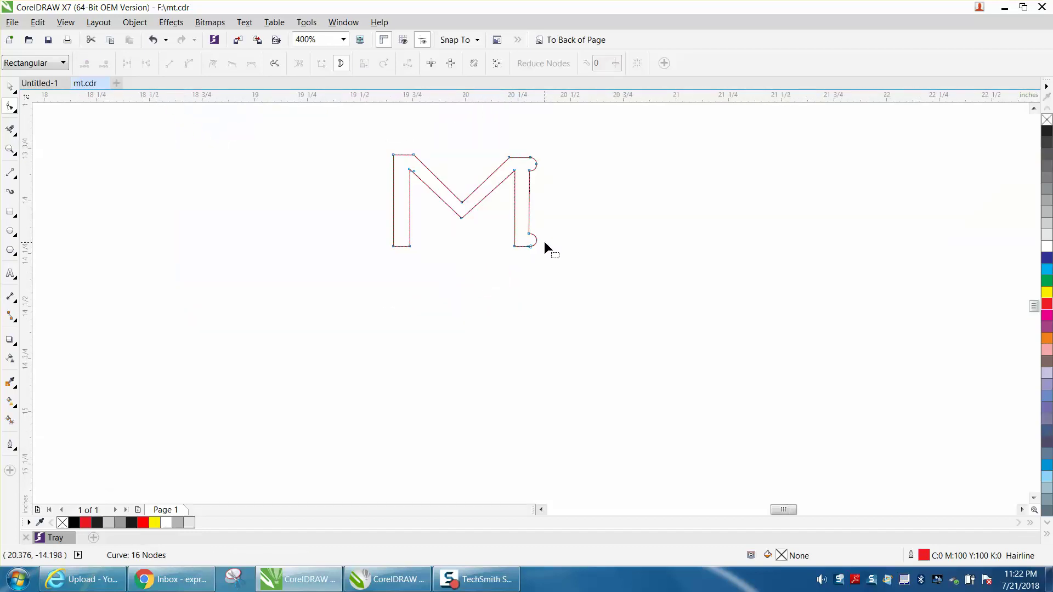
click(10, 172)
drag(245, 200, 245, 372)
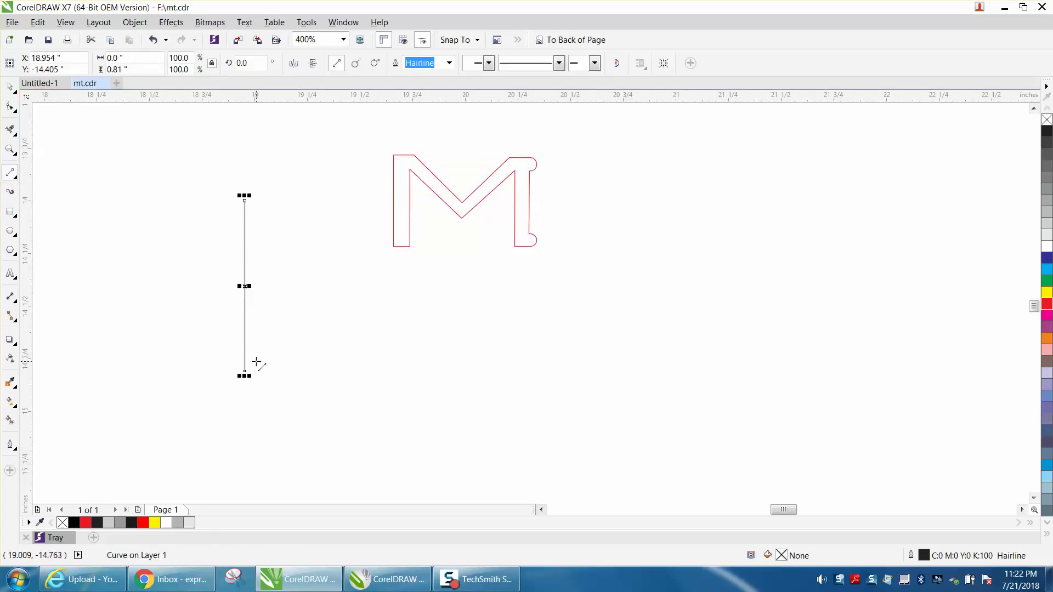
key(p)
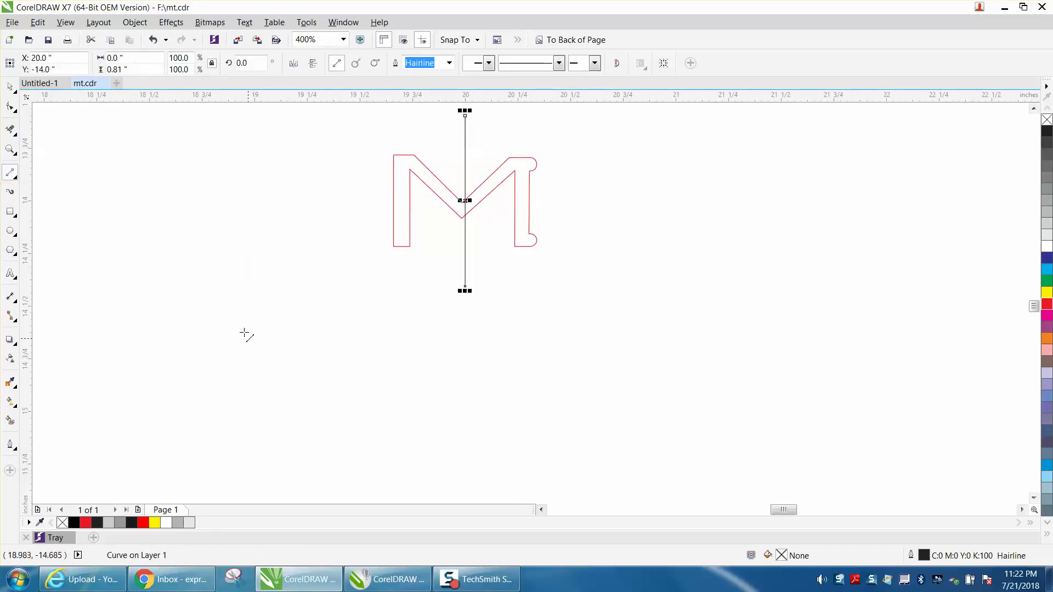
- Nudge the vertical line to X 19.984 inches so it passes through the point of the M's V
click(10, 150)
drag(380, 146, 614, 301)
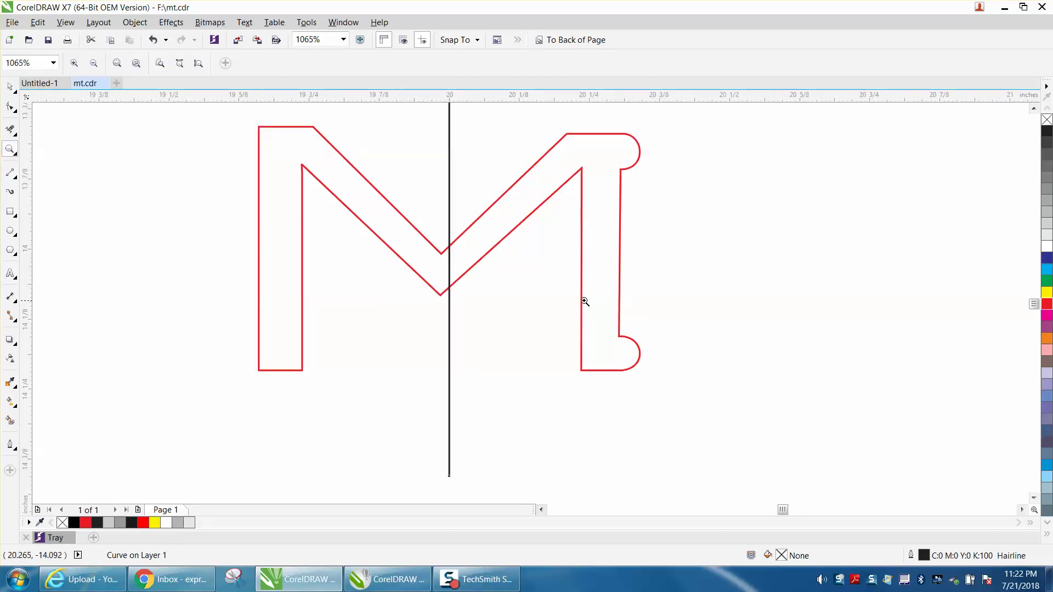
click(9, 87)
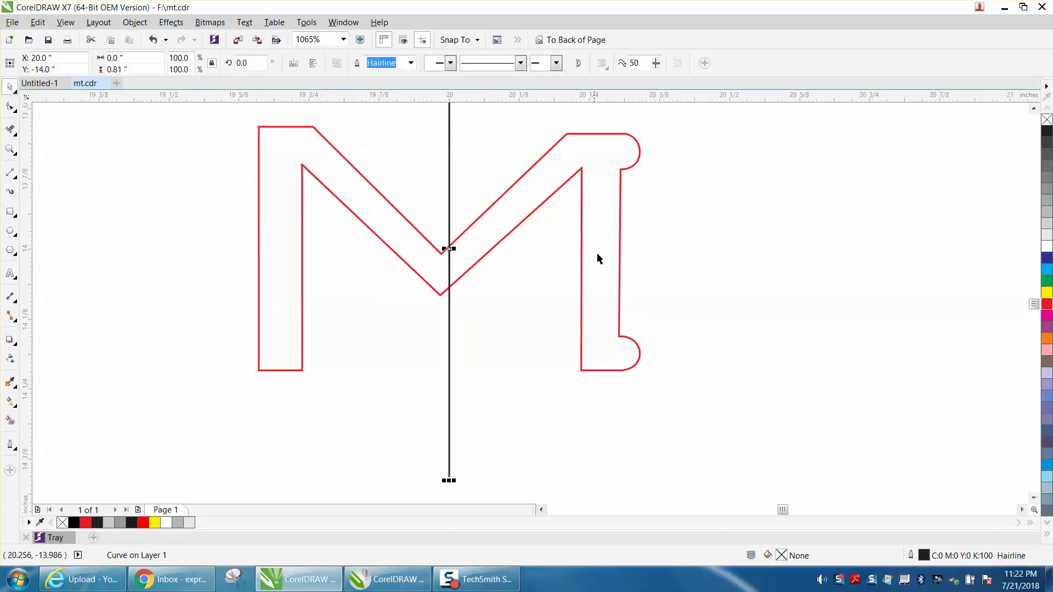
key(Left)
key(Left)
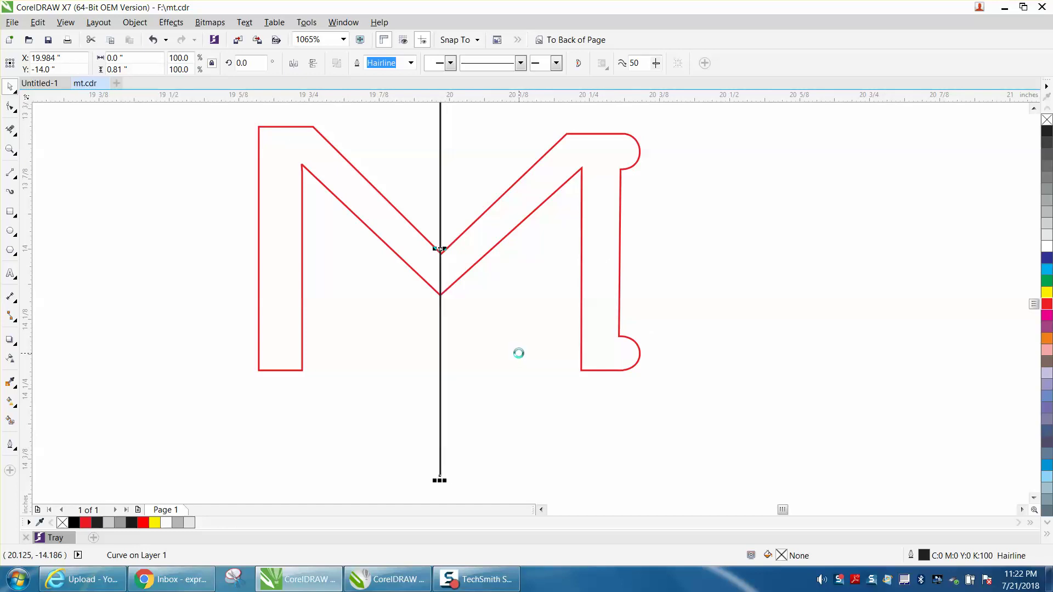
- Remove the M's left half up to the vertical line with Virtual Segment Delete, and delete the line
click(19, 140)
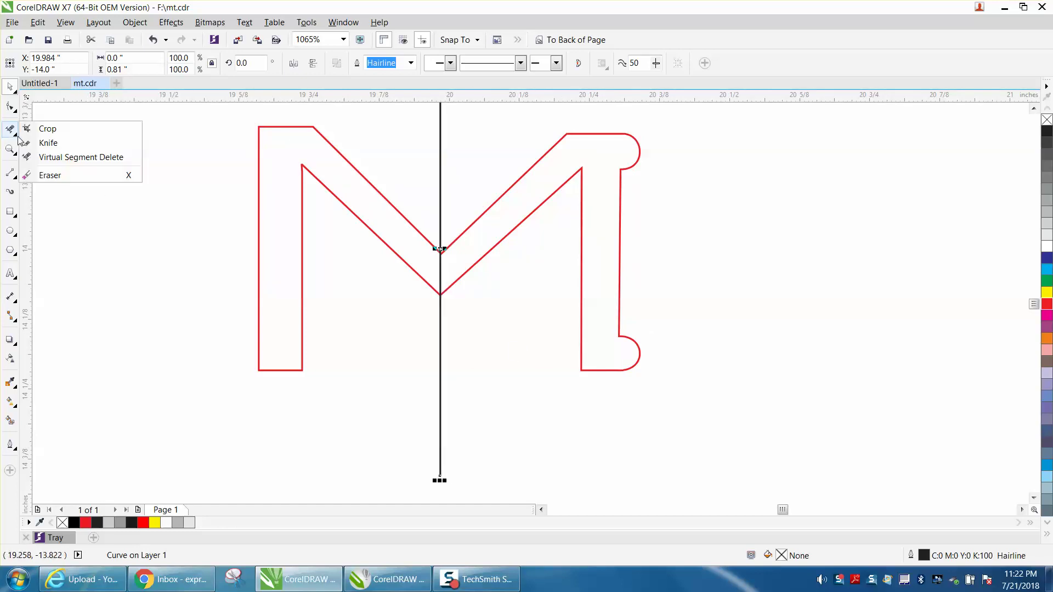
click(65, 158)
drag(225, 121, 362, 386)
key(space)
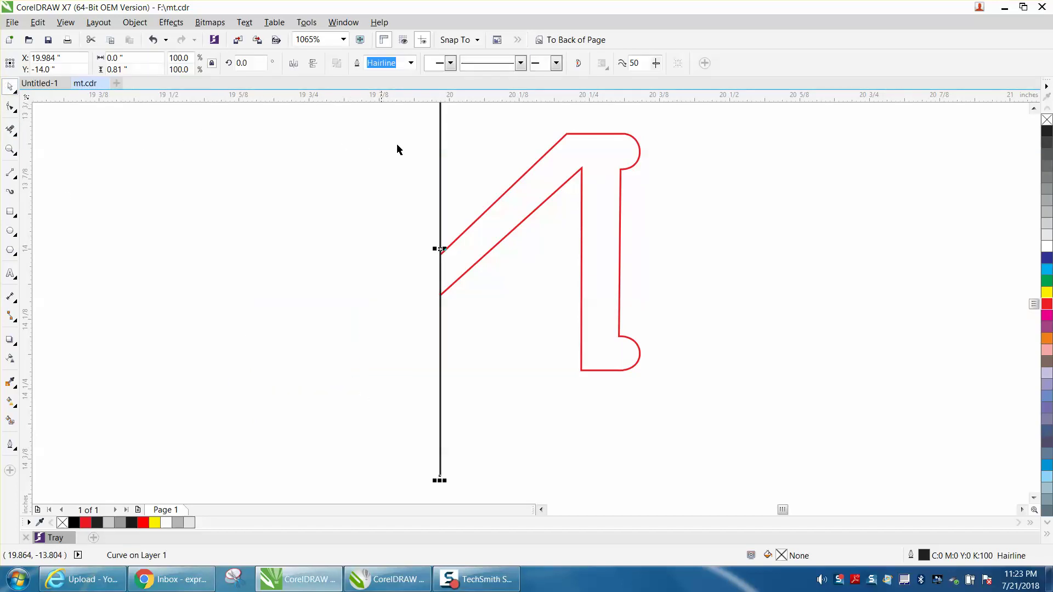
key(Delete)
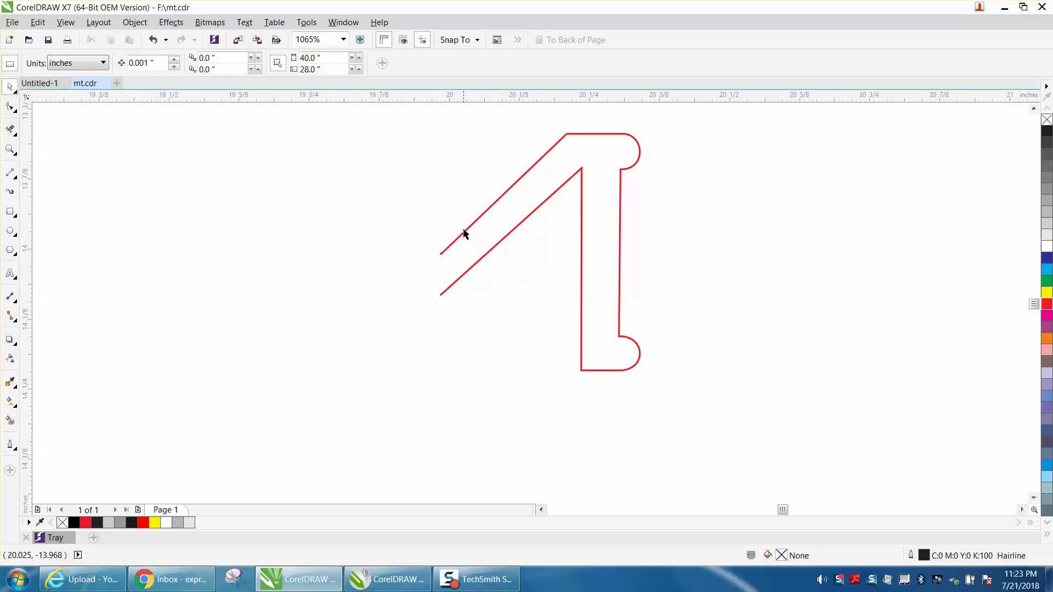
- Delete the stray node at the open end of the half M's upper diagonal and adjust the remaining end node
click(10, 149)
drag(377, 187, 623, 342)
click(9, 106)
click(9, 149)
drag(350, 251, 431, 296)
click(11, 107)
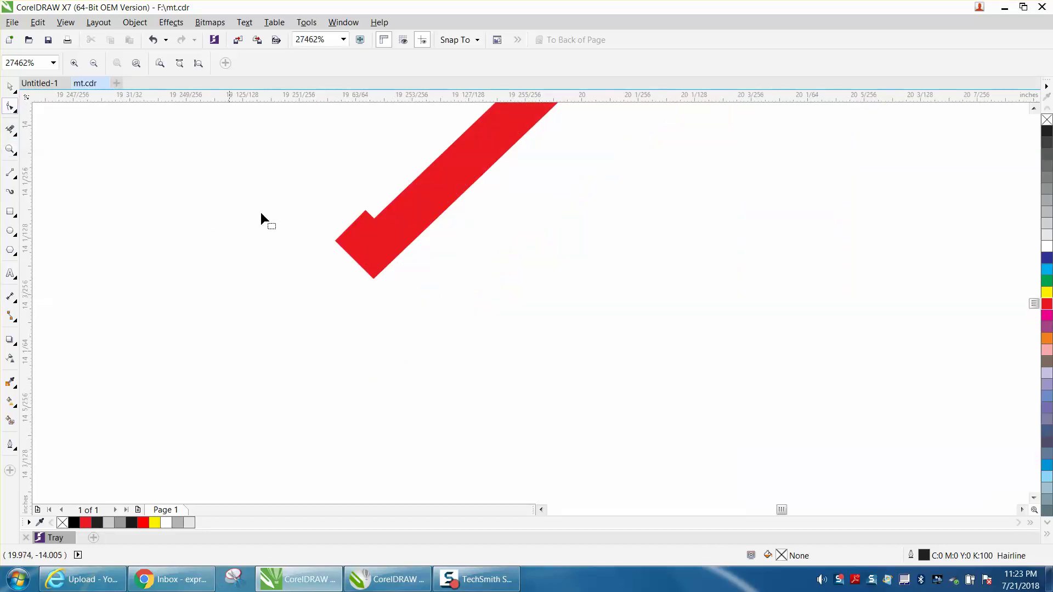
click(362, 247)
click(350, 227)
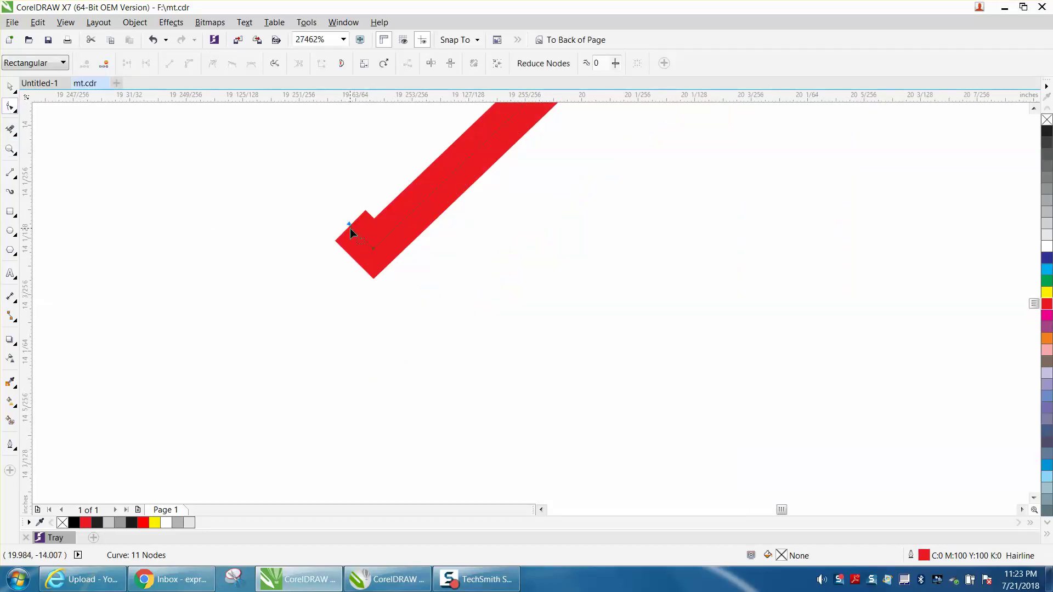
key(Delete)
scroll(347, 224, down, 3)
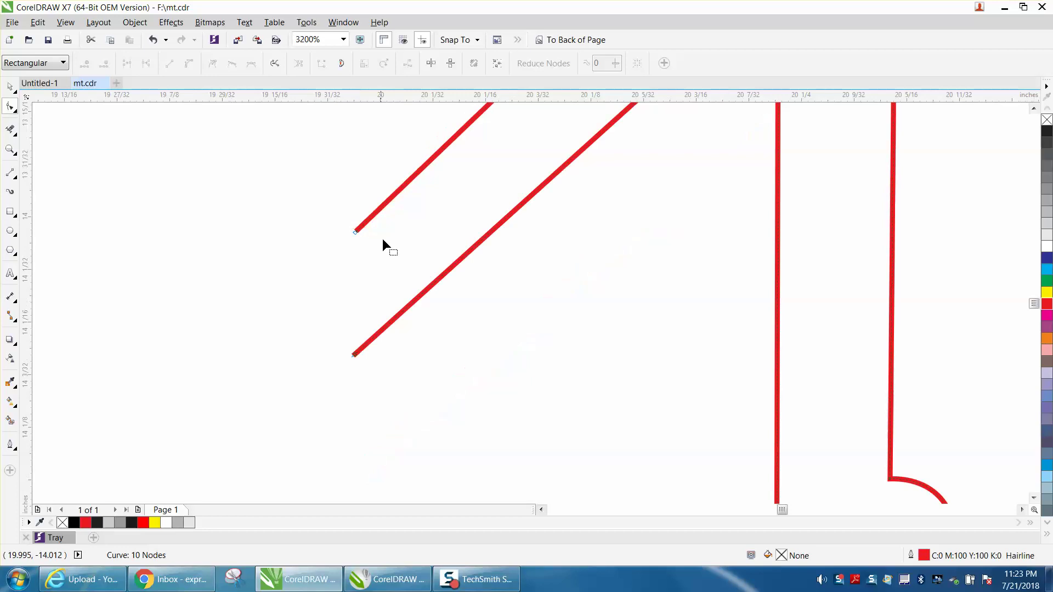
drag(355, 231, 355, 220)
scroll(406, 235, down, 2)
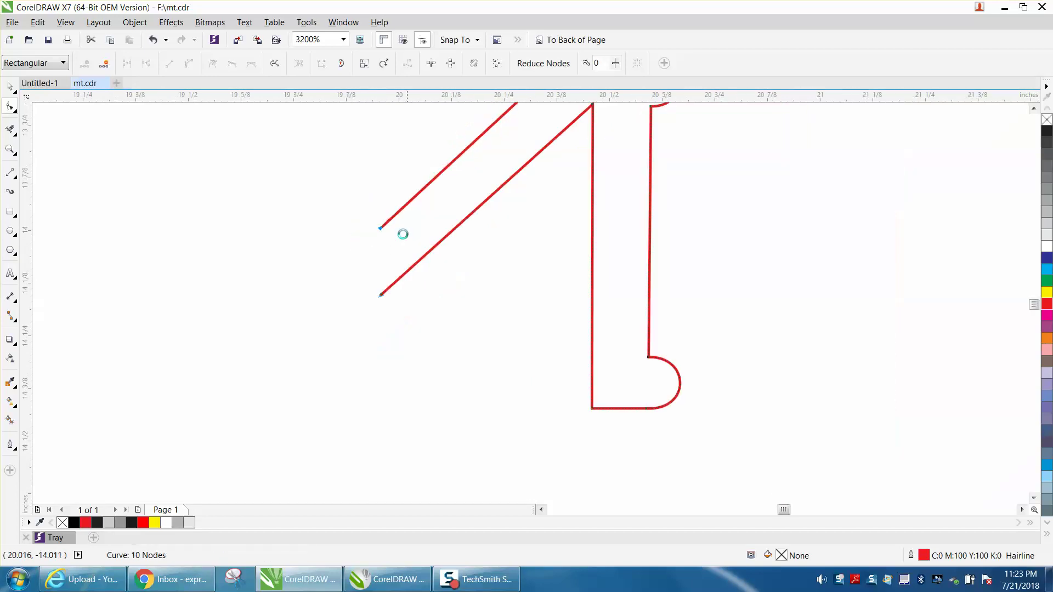
- Create a horizontally mirrored copy of the half M on its open side to complete the letter
click(10, 86)
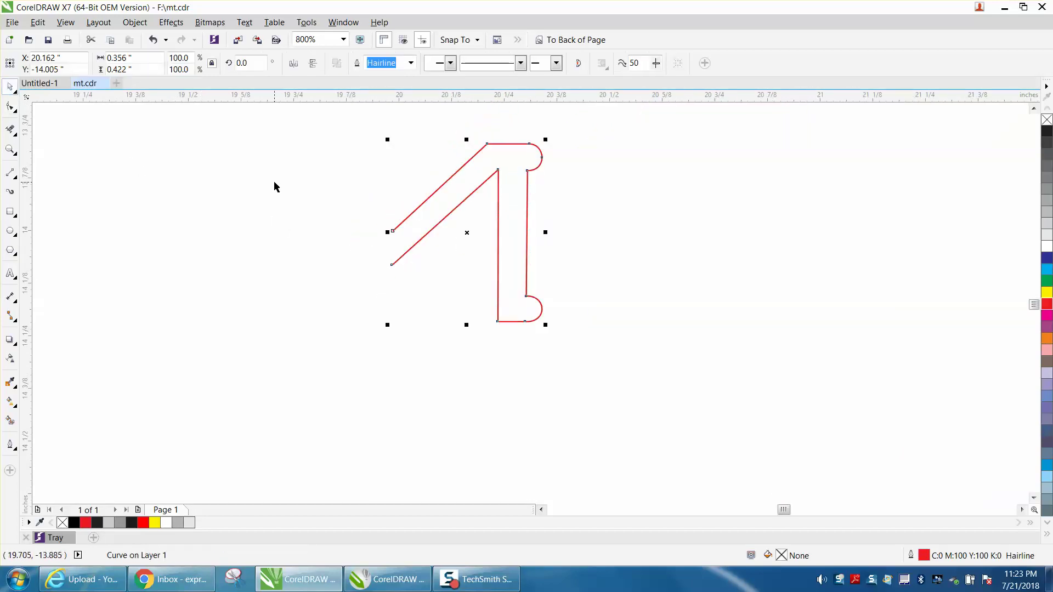
key(space)
drag(547, 232, 373, 244)
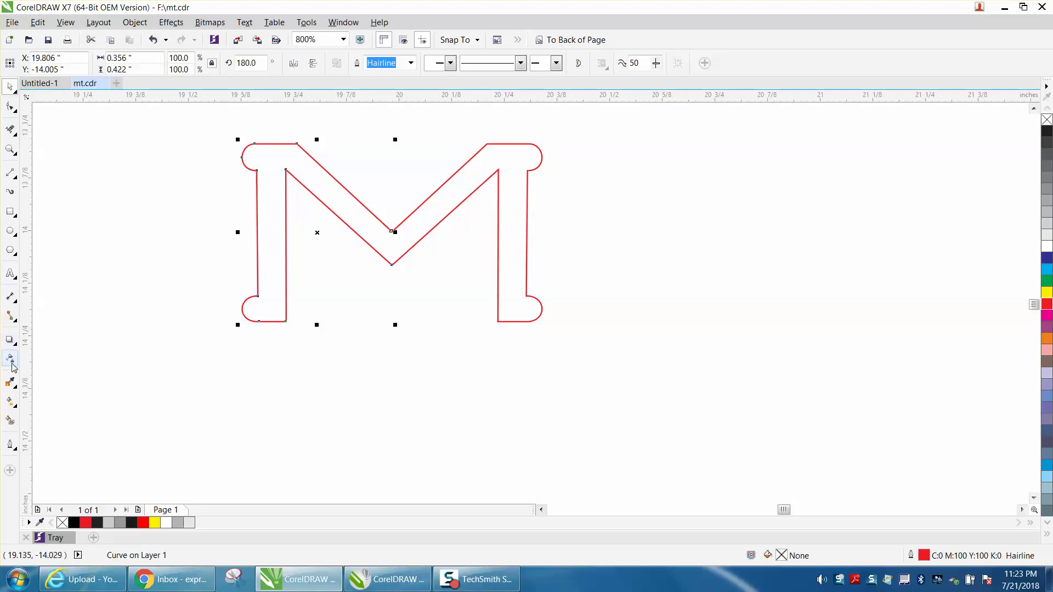
- Try to fill the mirrored M outline with black and no outline using the Smart Fill tool
click(10, 402)
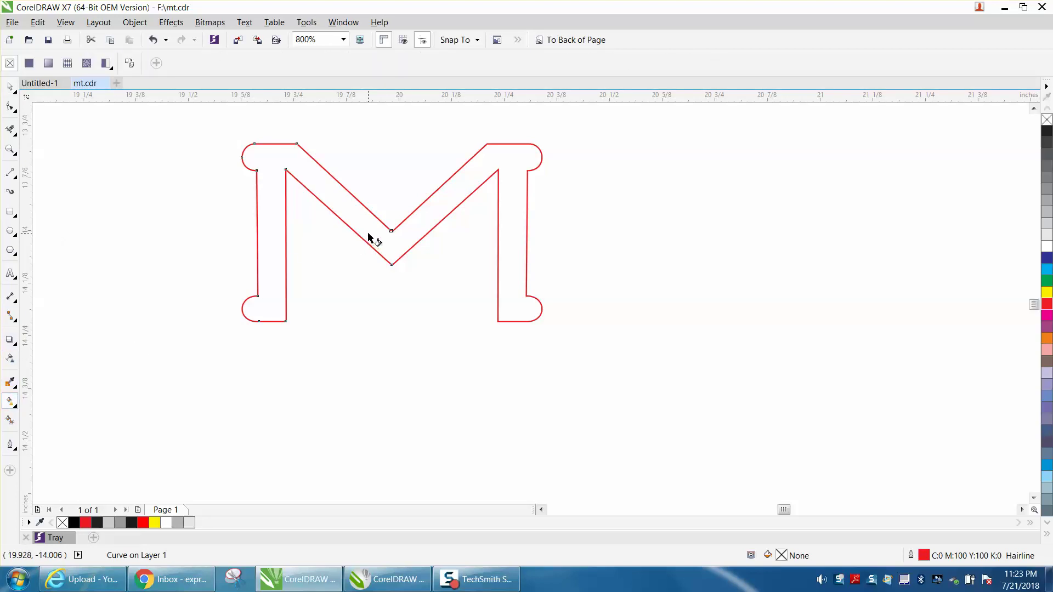
click(10, 421)
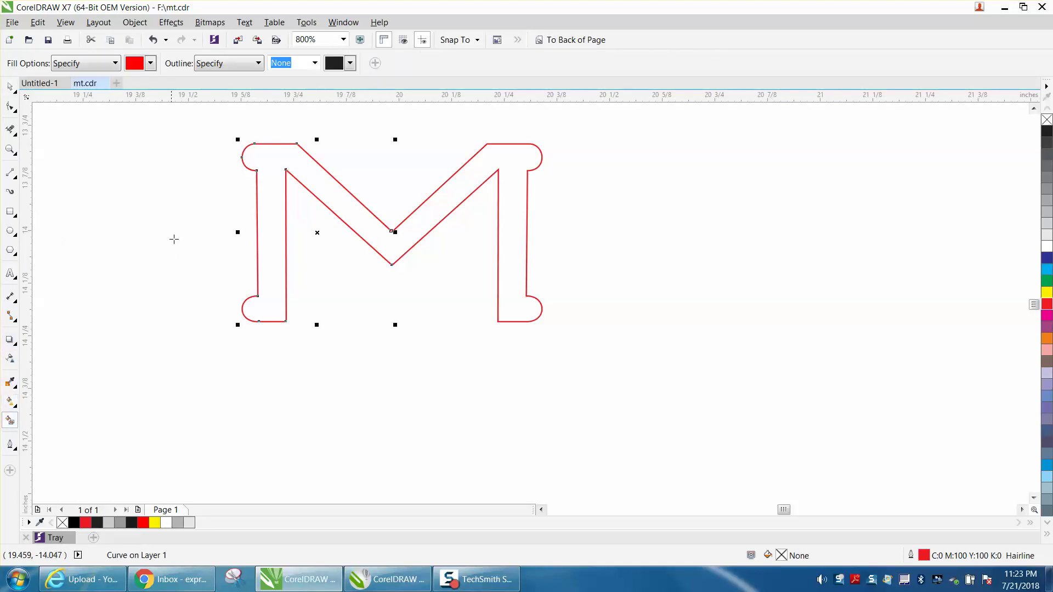
click(150, 63)
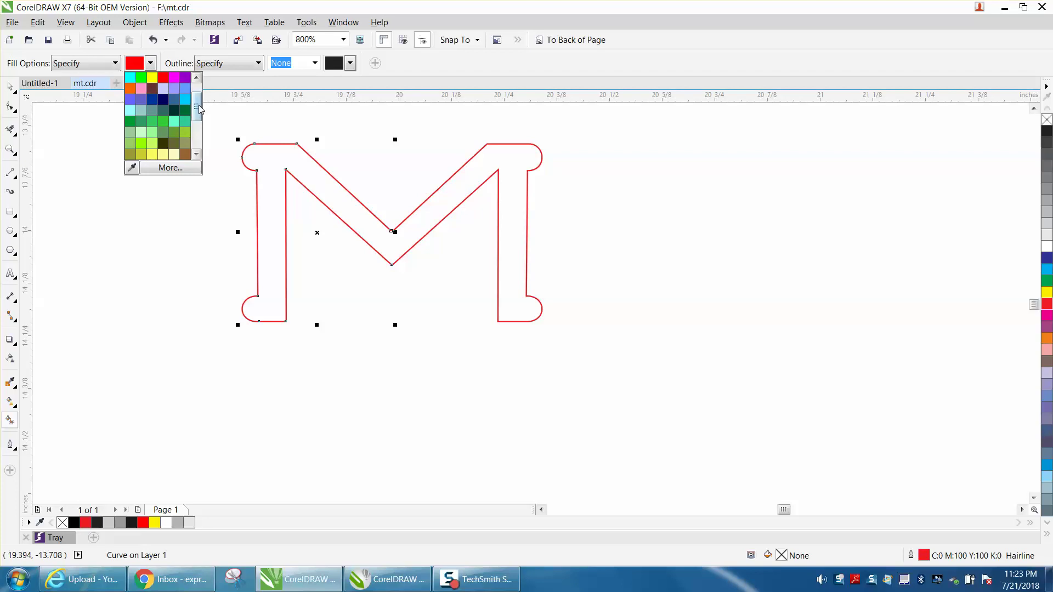
click(198, 80)
click(130, 77)
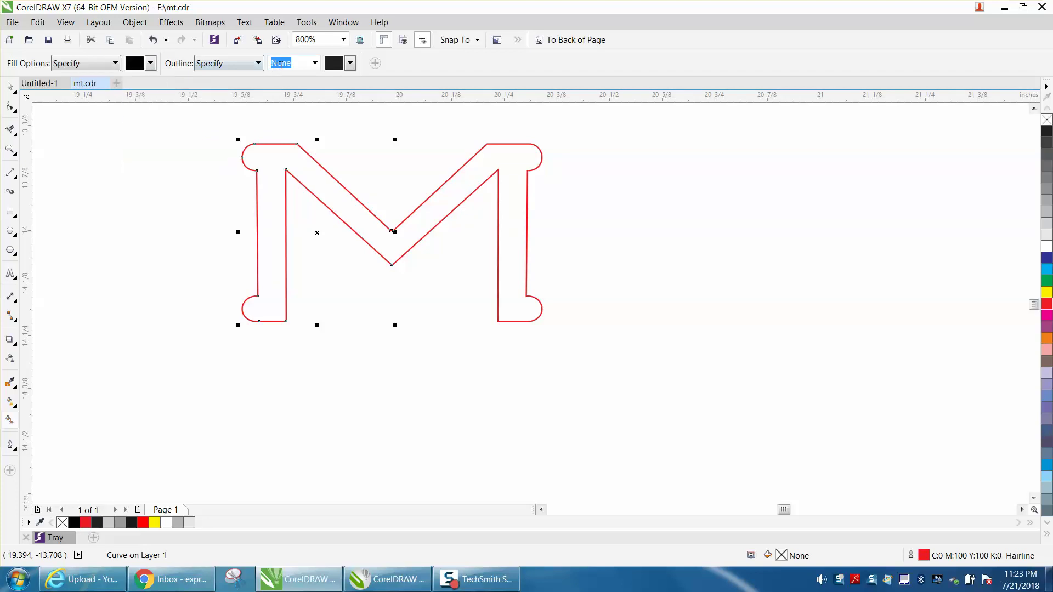
click(285, 160)
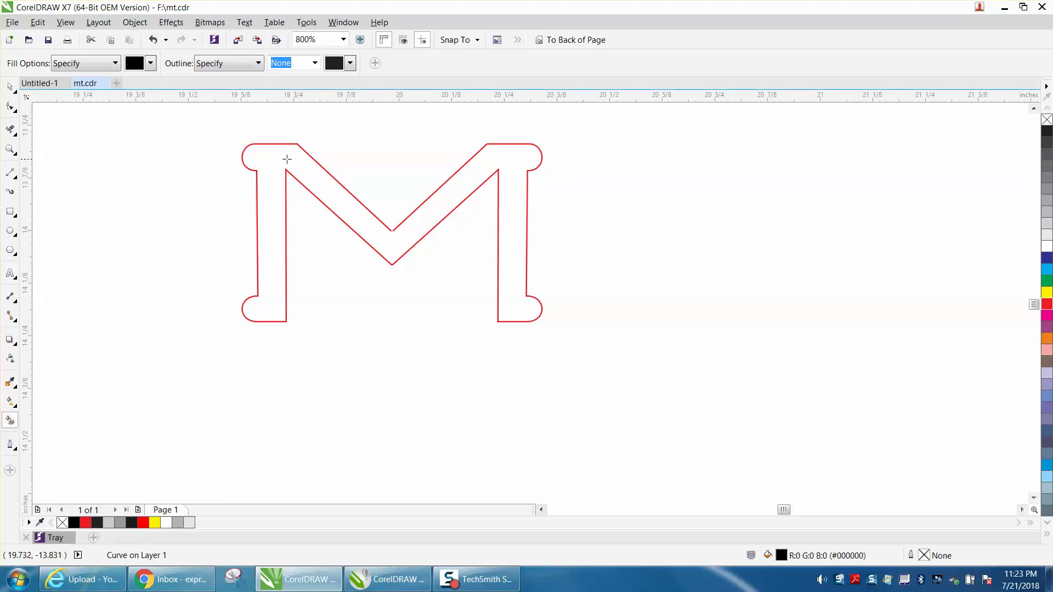
scroll(319, 185, down, 4)
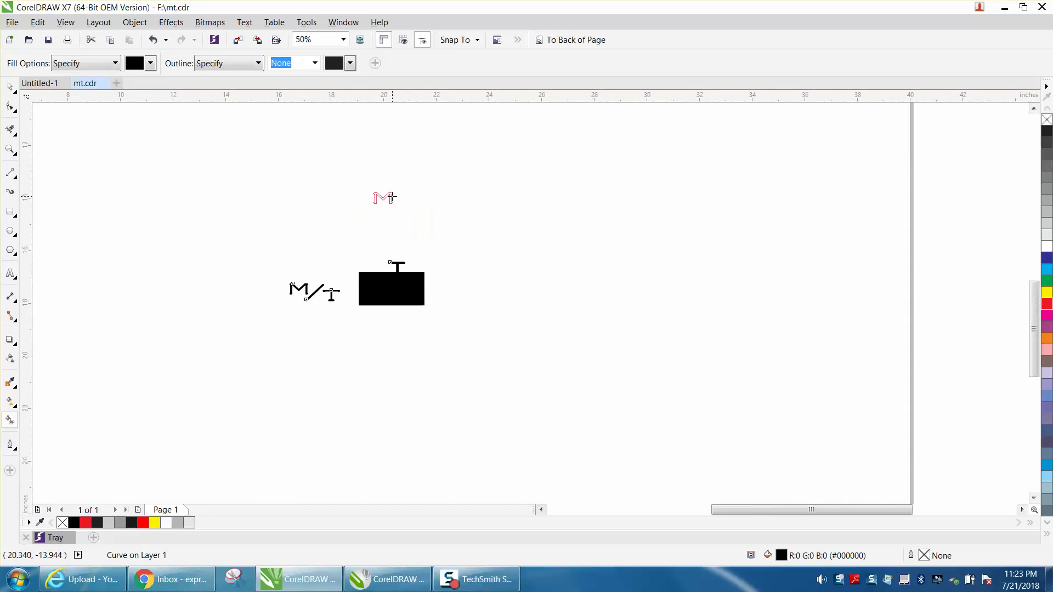
click(153, 40)
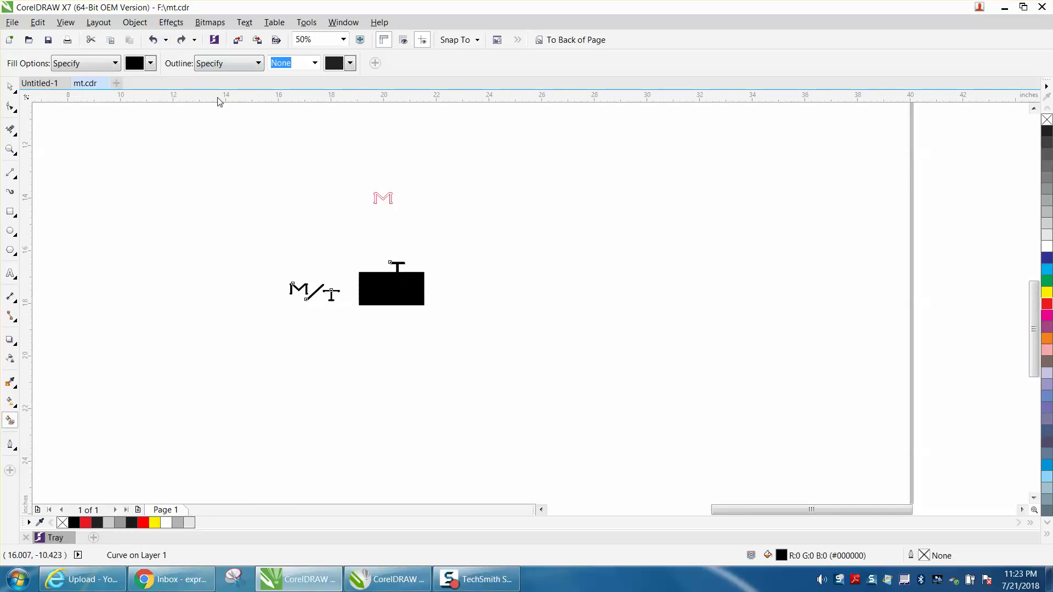
click(153, 40)
- Examine the join between the two halves at the M's center and undo the mirrored copy
click(10, 149)
drag(363, 188, 438, 214)
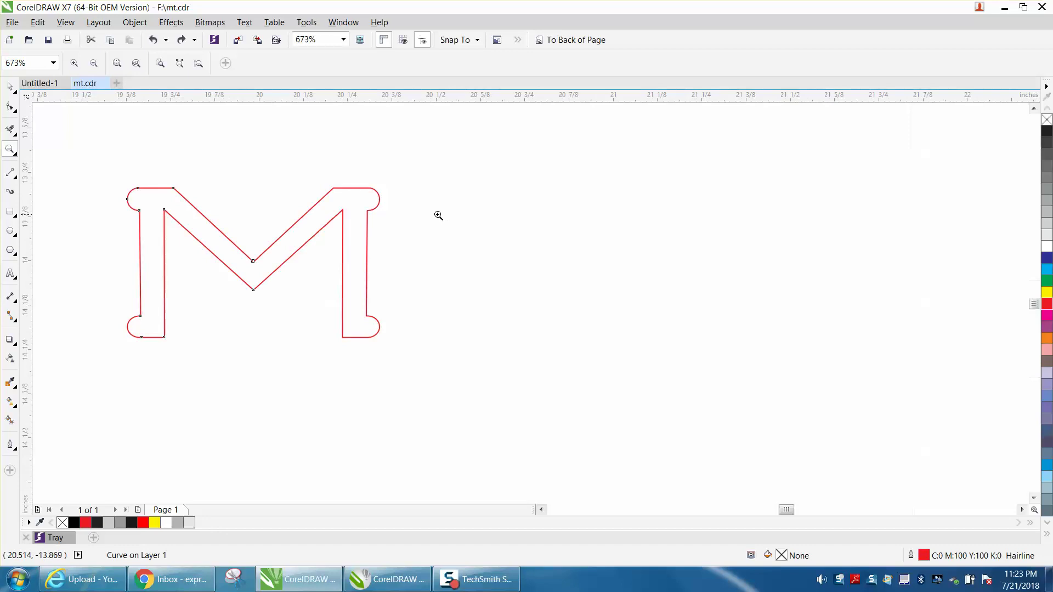
drag(227, 231, 317, 294)
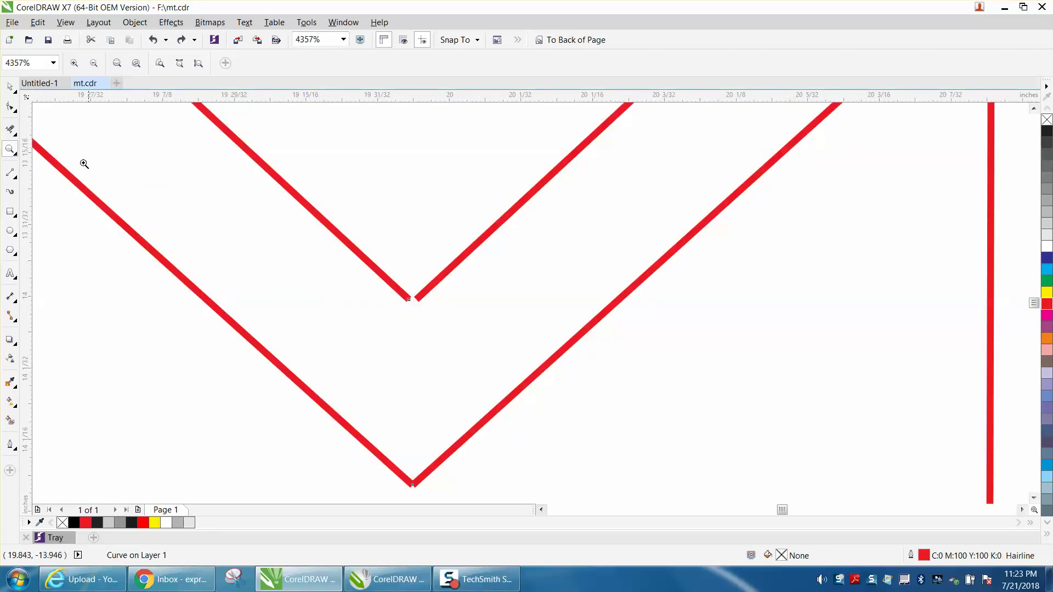
click(10, 107)
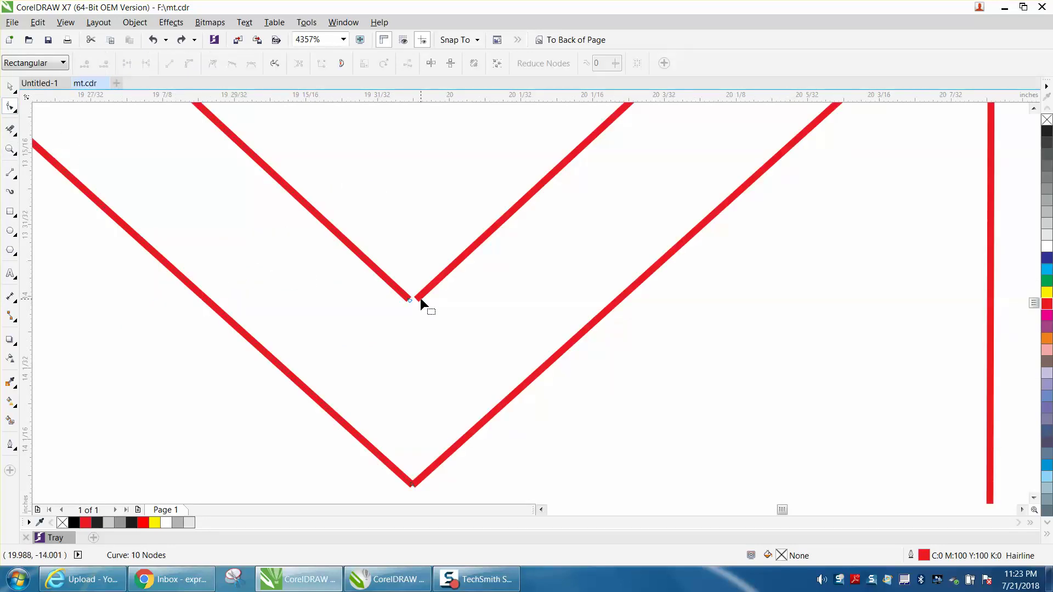
click(156, 39)
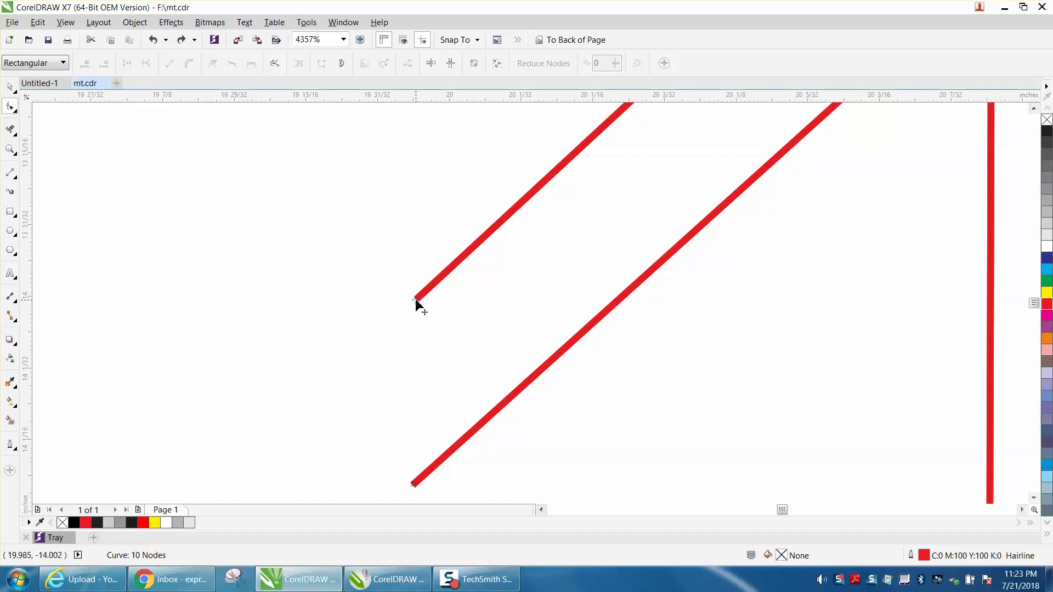
- Try to move the end node of the half M's upper diagonal farther outward along its line
drag(416, 299, 393, 323)
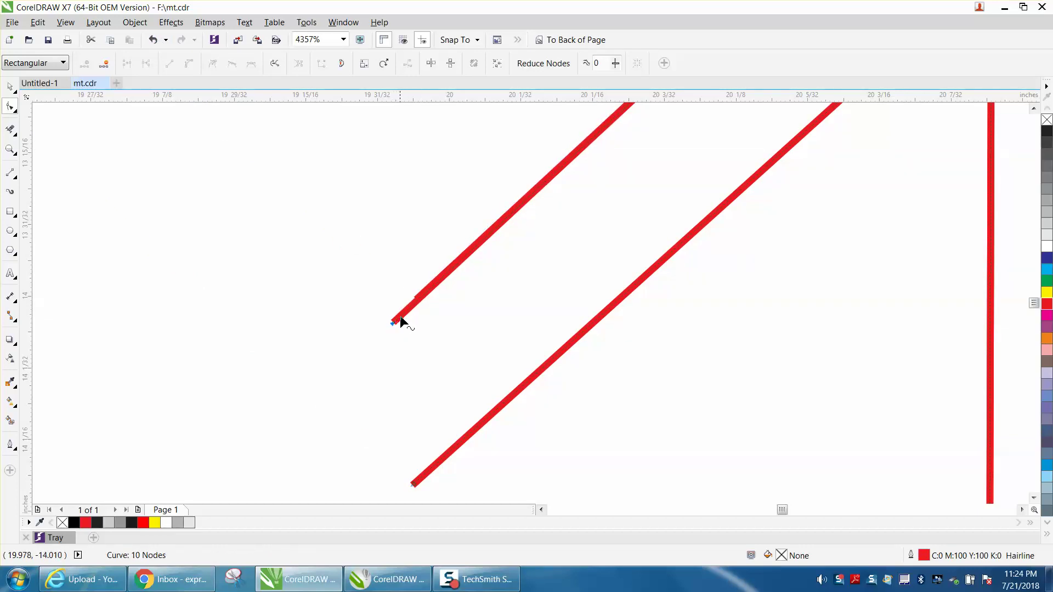
scroll(403, 322, down, 5)
key(space)
click(77, 113)
click(15, 155)
click(532, 377)
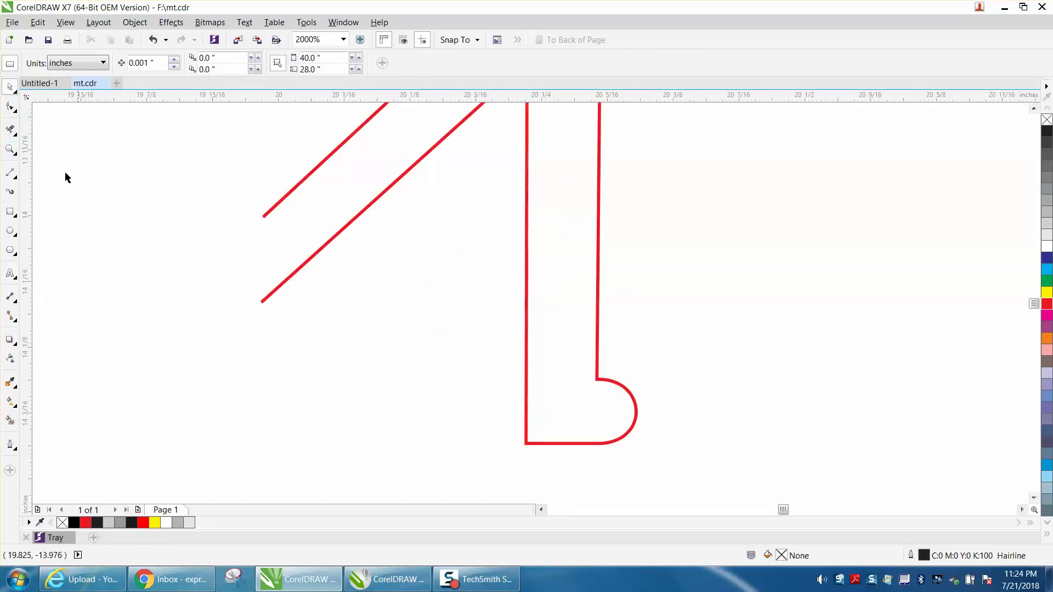
- Extend the end node of the half M's upper diagonal outward beyond the lower diagonal's end
click(10, 149)
drag(198, 175, 485, 371)
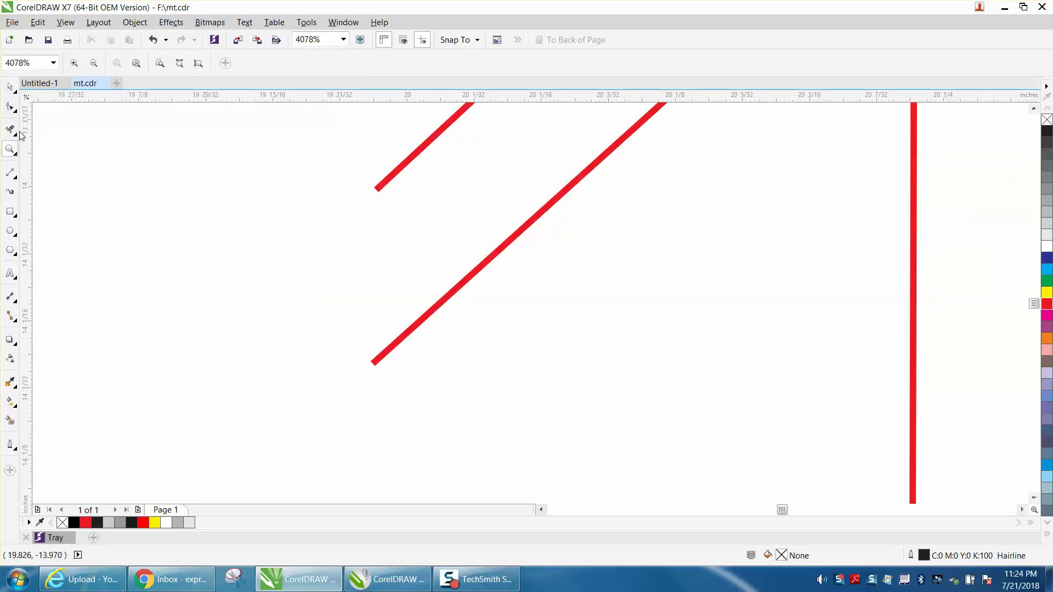
click(11, 106)
click(377, 192)
drag(377, 191, 348, 203)
- Try completing the M with a horizontally mirrored copy of the half on its open side, and undo the copy
scroll(381, 221, down, 7)
key(z)
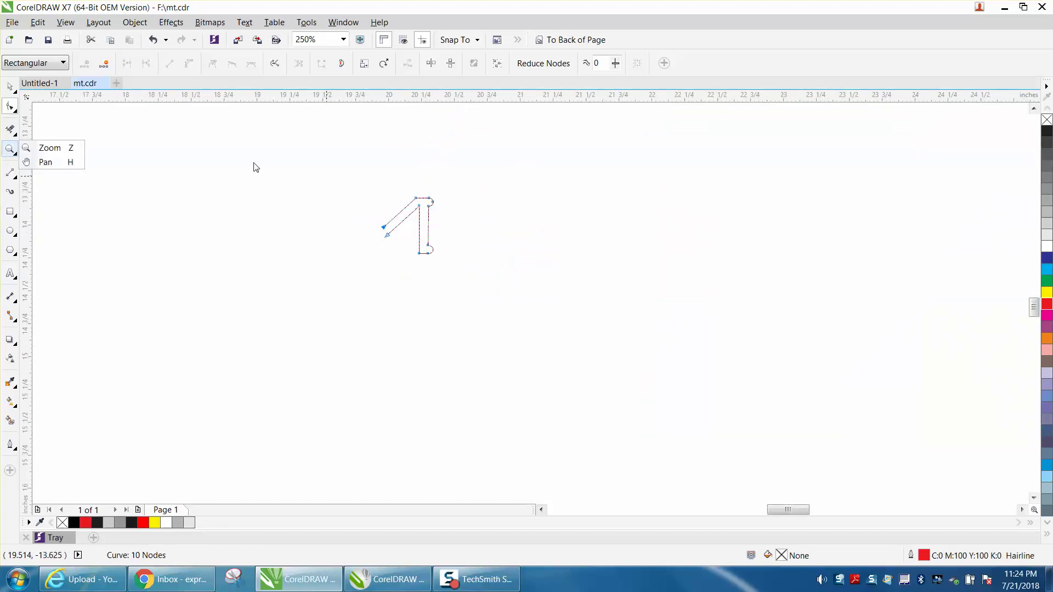
click(67, 149)
drag(354, 185, 532, 289)
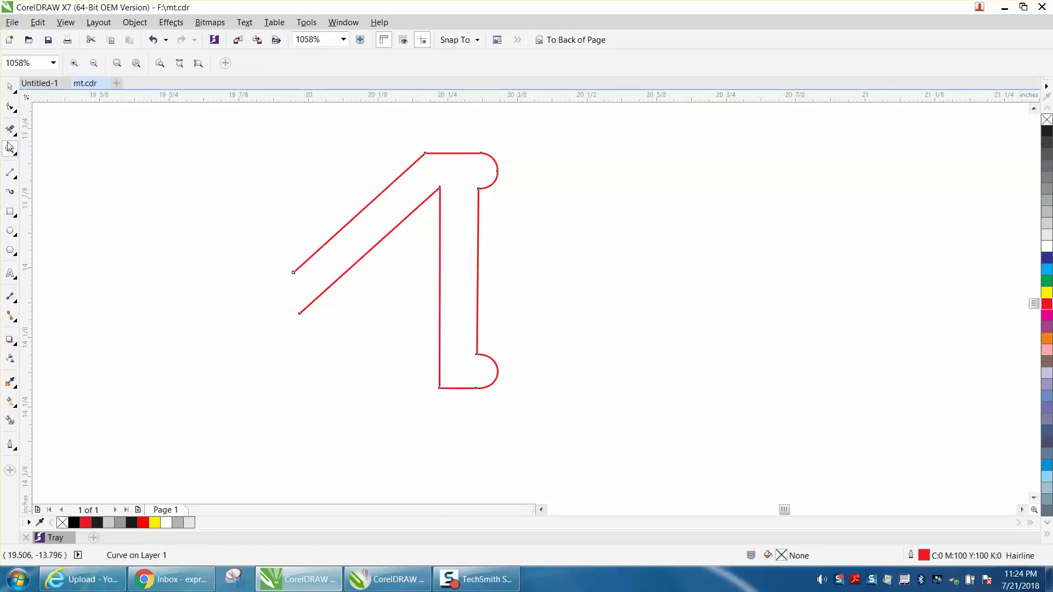
click(9, 87)
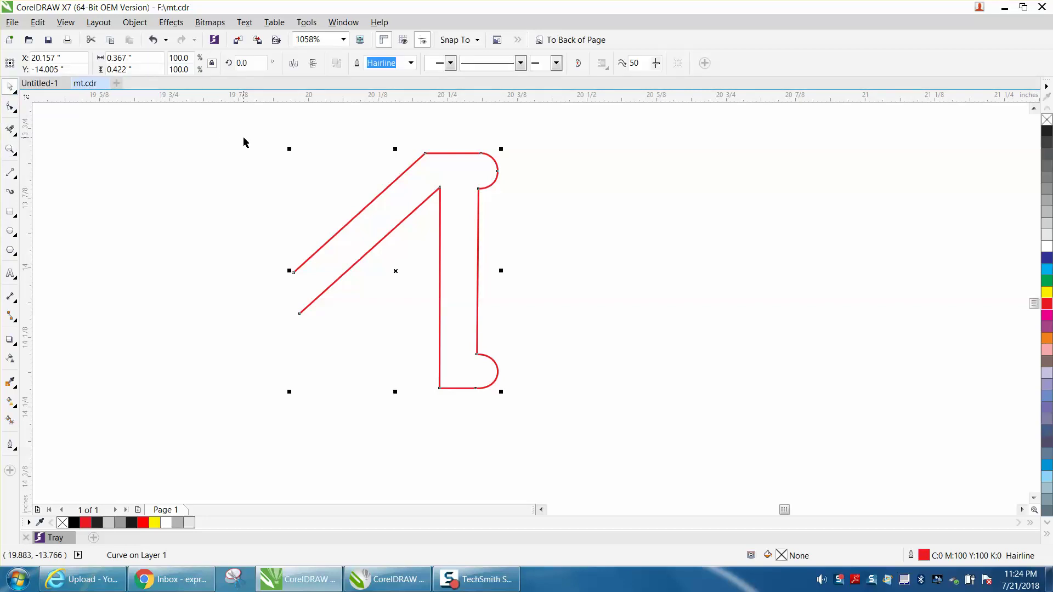
drag(502, 271, 290, 277)
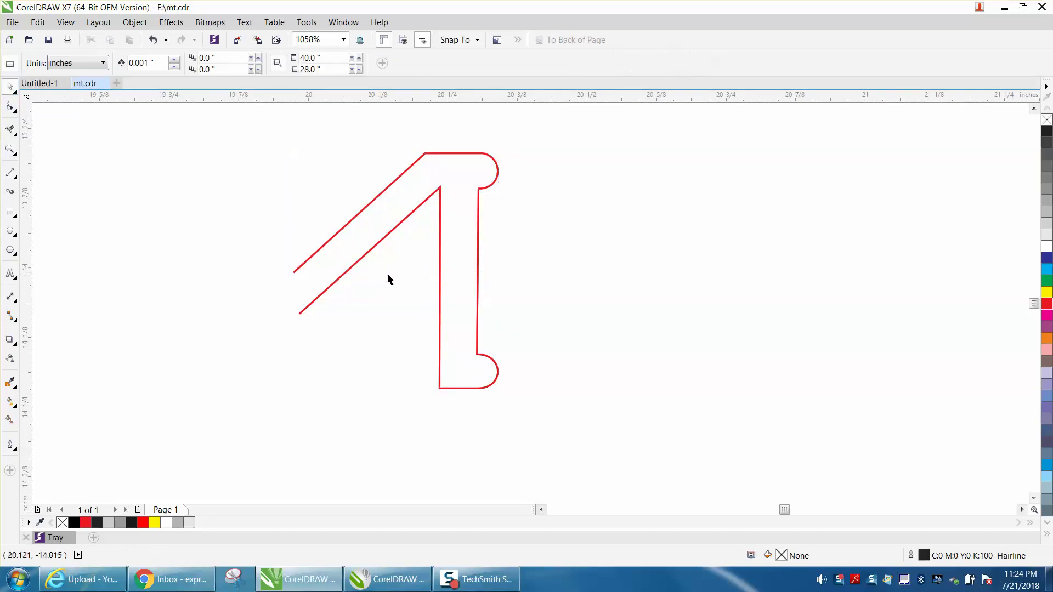
click(477, 284)
drag(502, 272, 278, 264)
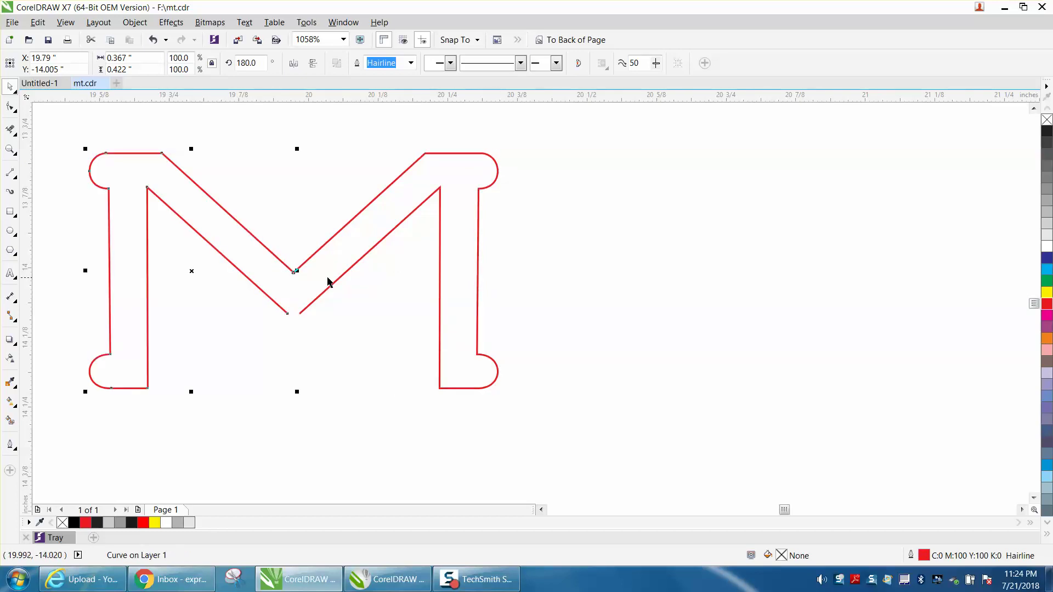
click(154, 40)
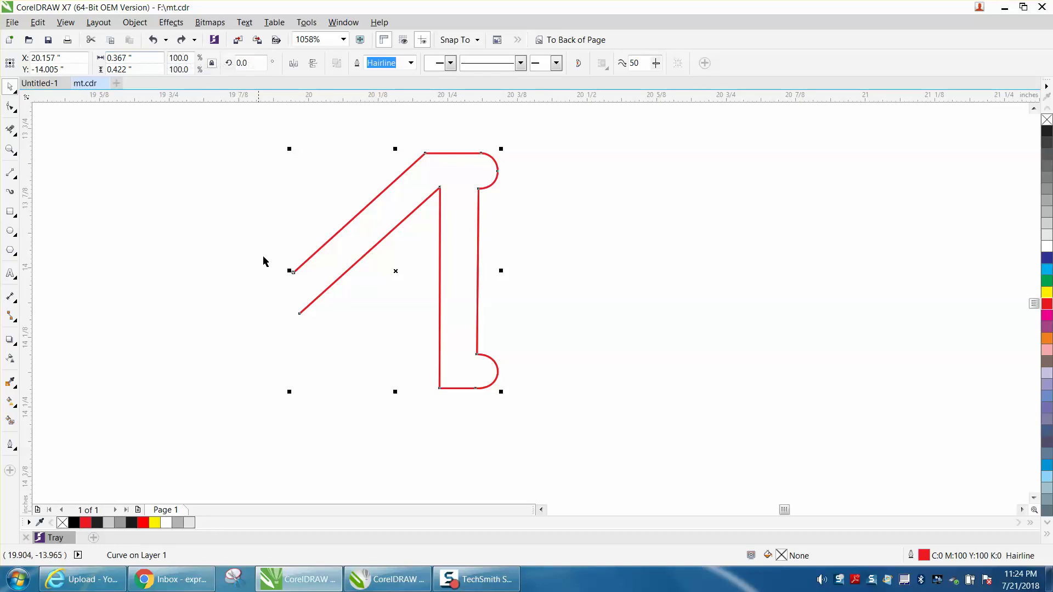
- Try to align the two open end nodes of the half M's diagonals vertically
click(10, 149)
drag(272, 258, 349, 336)
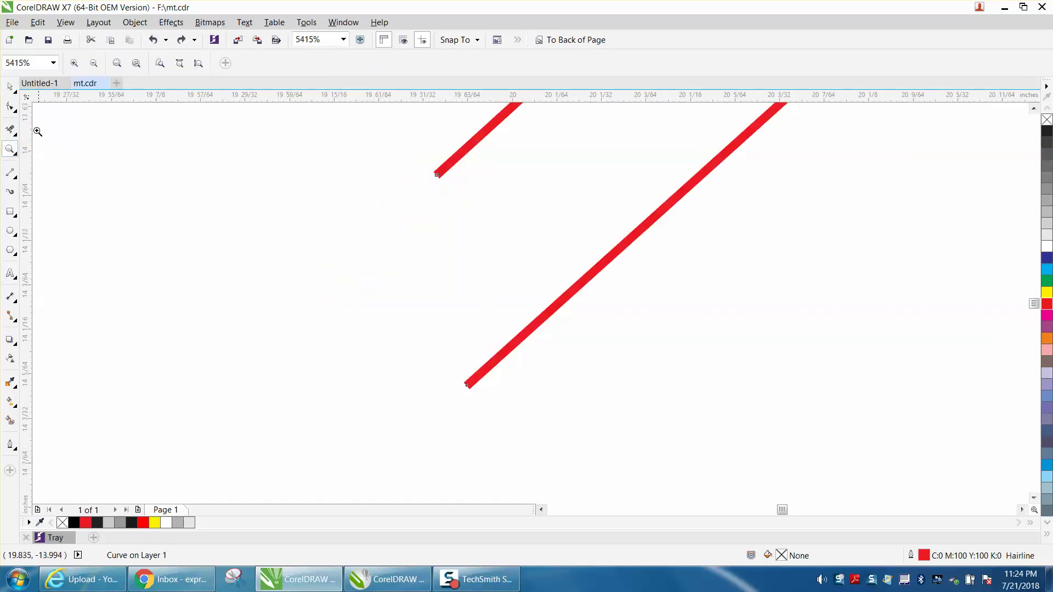
click(16, 110)
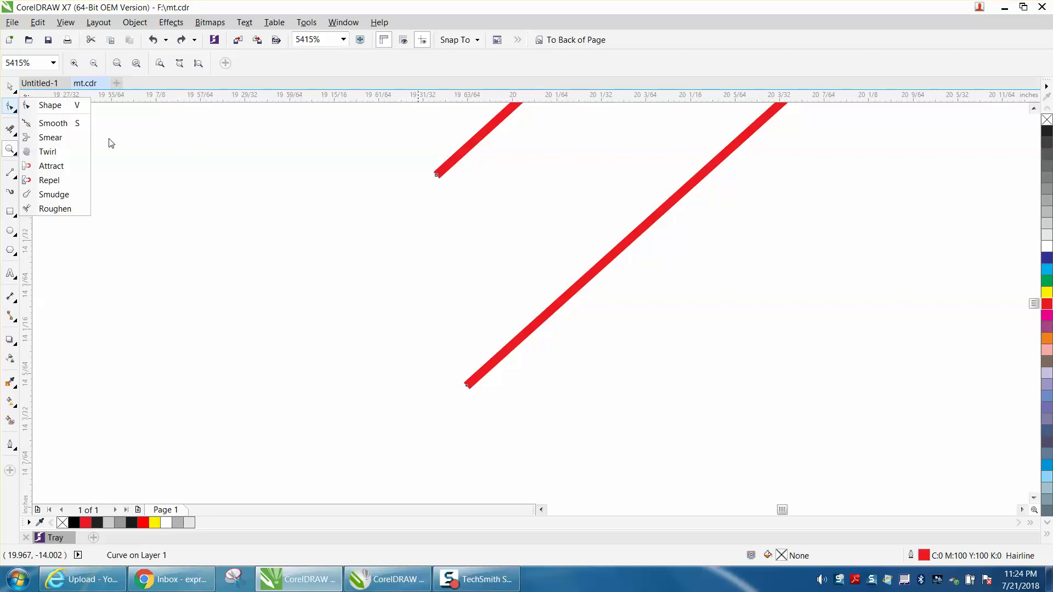
click(49, 105)
drag(396, 157, 520, 407)
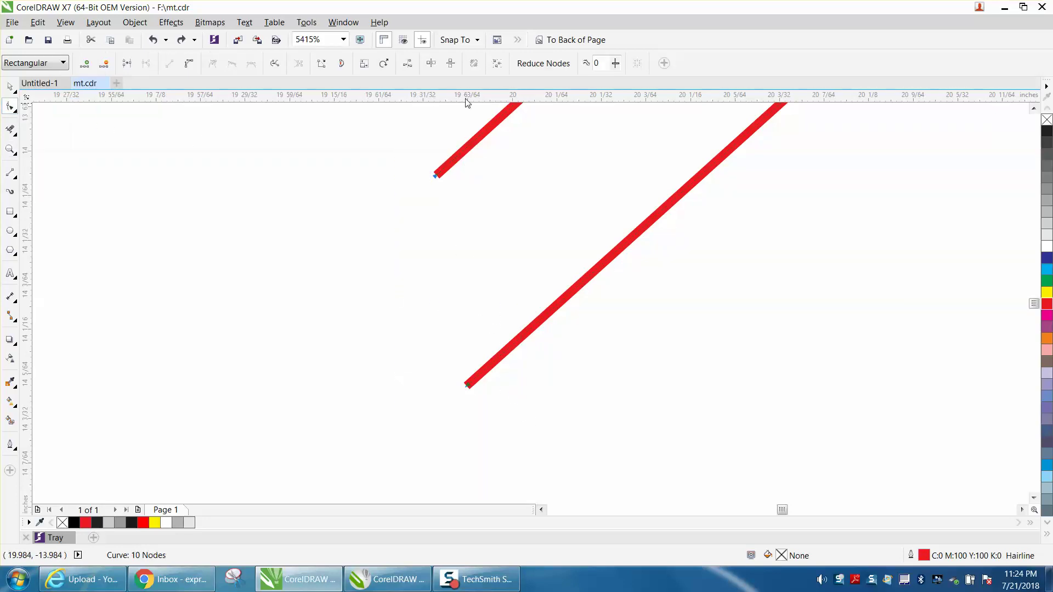
click(407, 65)
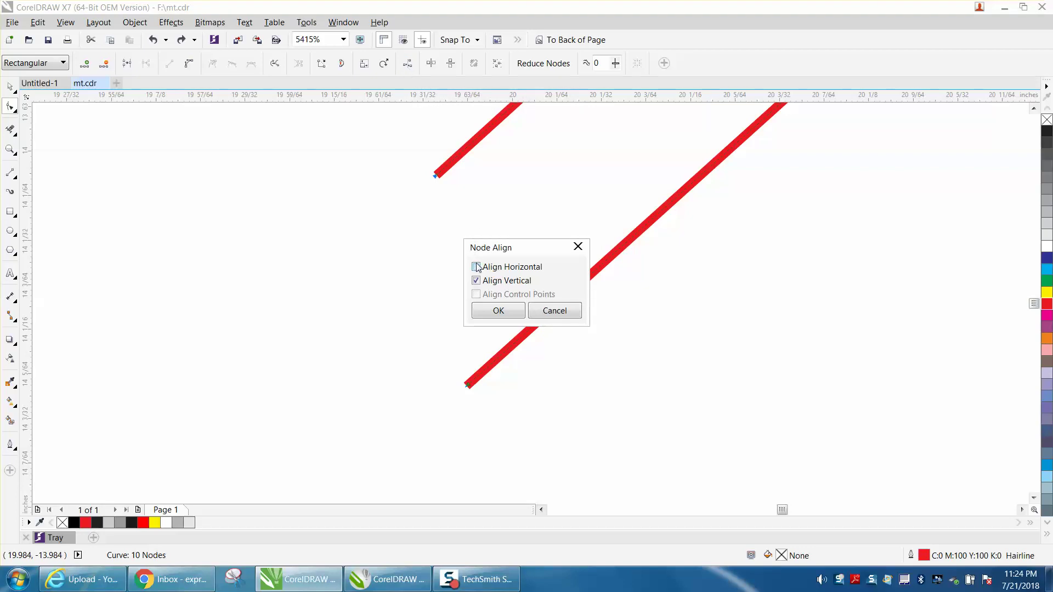
click(498, 311)
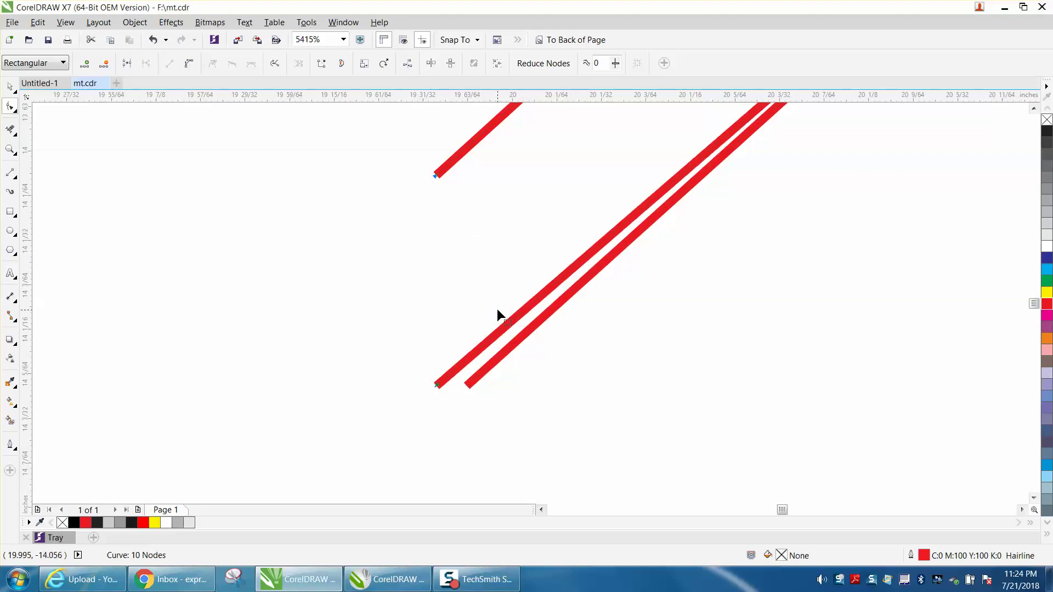
scroll(489, 288, down, 4)
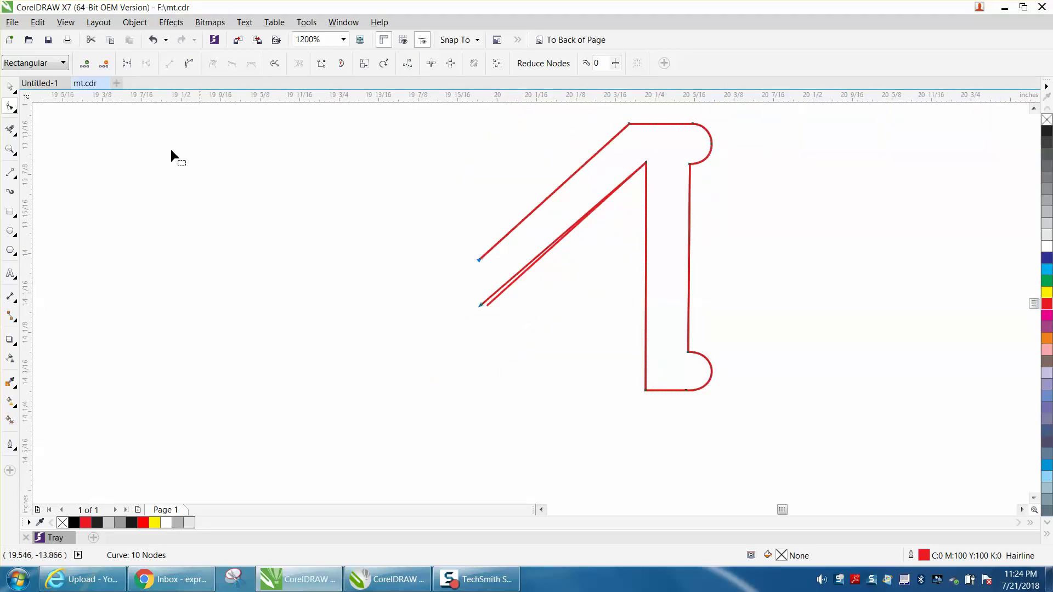
click(9, 87)
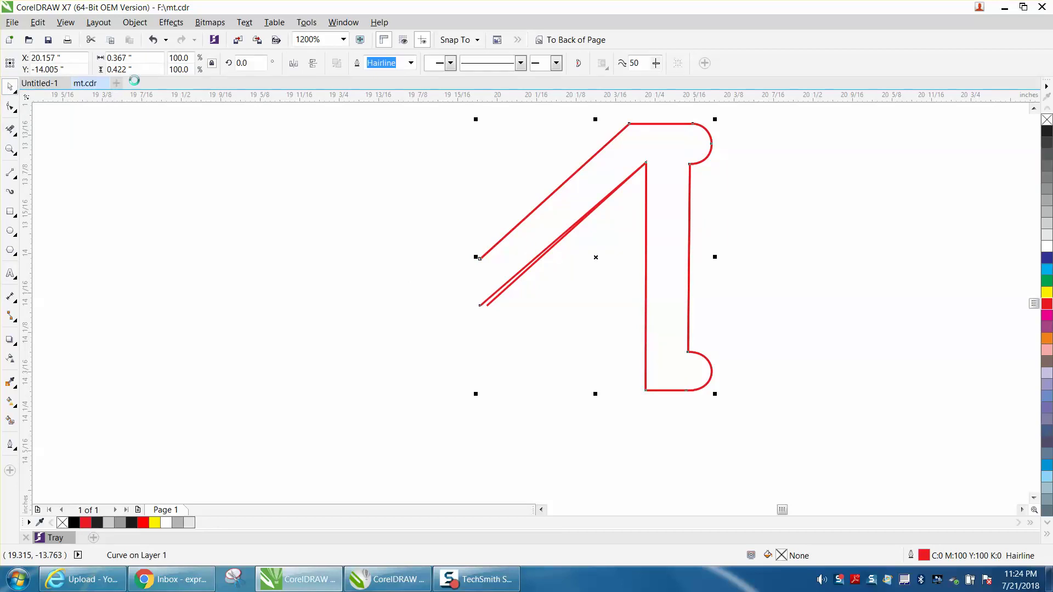
click(245, 135)
- Vertically align the end nodes of the half M's upper and lower diagonals using Node Align
click(10, 149)
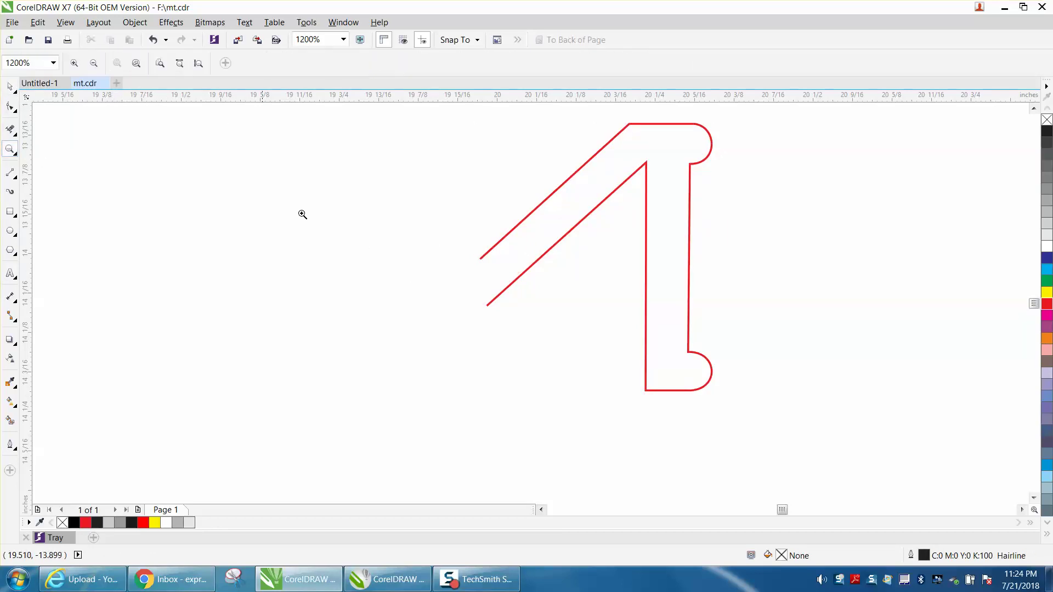
drag(454, 237, 581, 326)
click(10, 107)
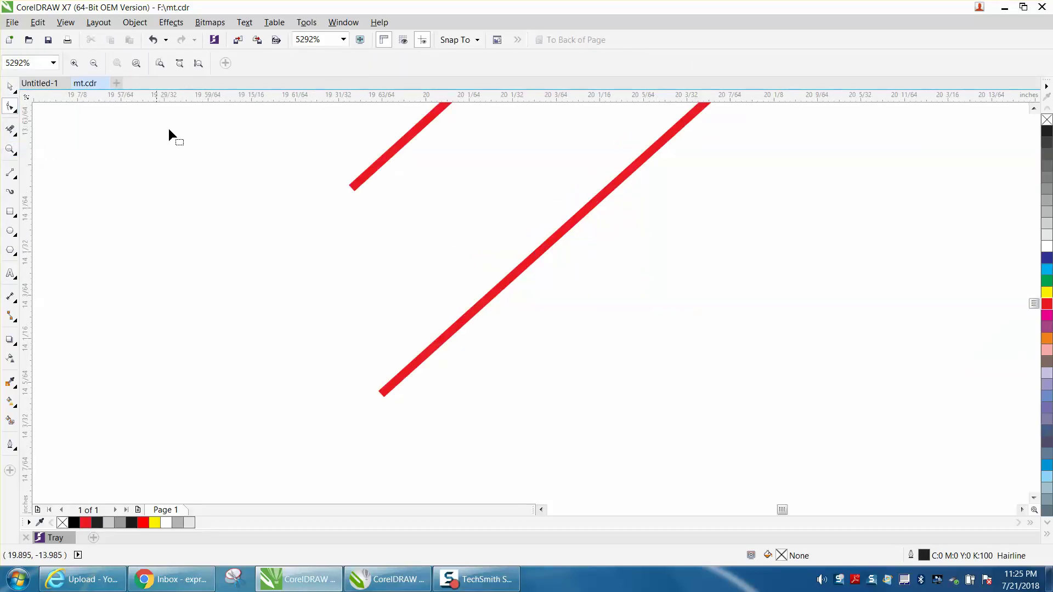
click(354, 188)
drag(334, 170, 412, 410)
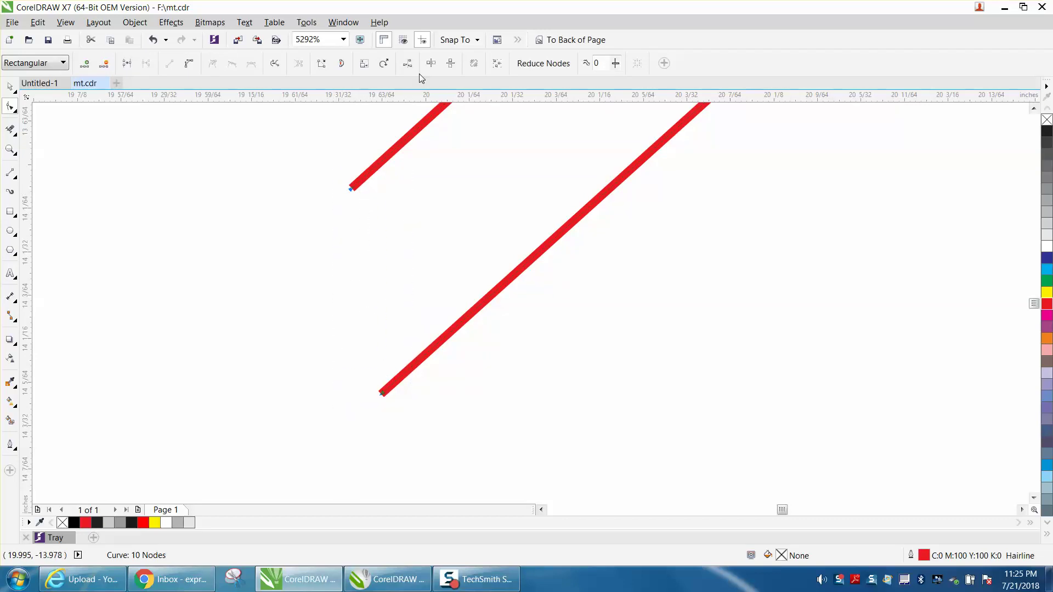
click(407, 63)
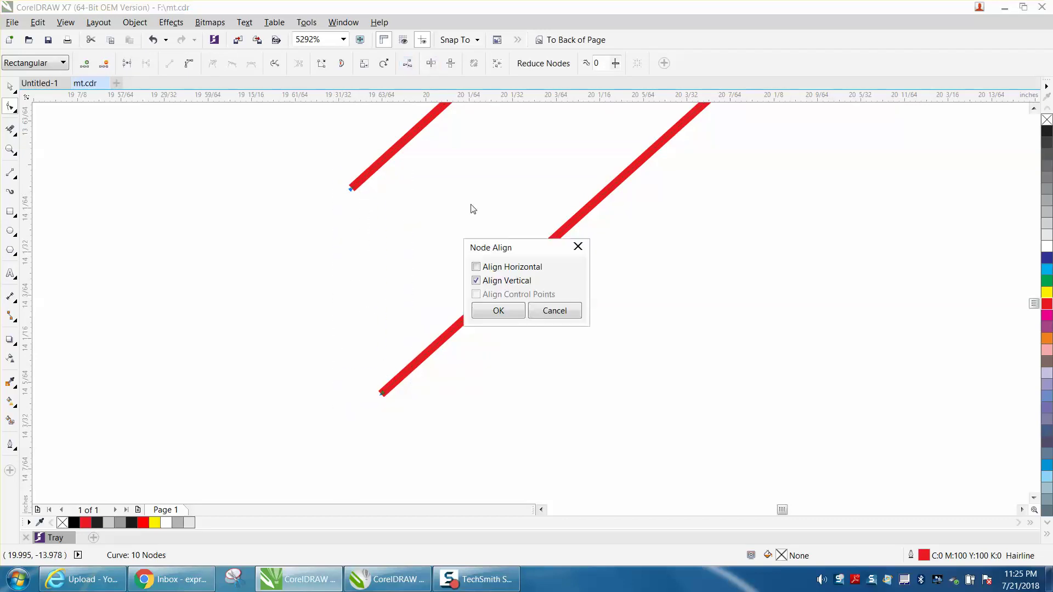
click(489, 316)
- Create a horizontally mirrored copy of the half M on its open side so both diagonals meet at the center
scroll(363, 281, down, 2)
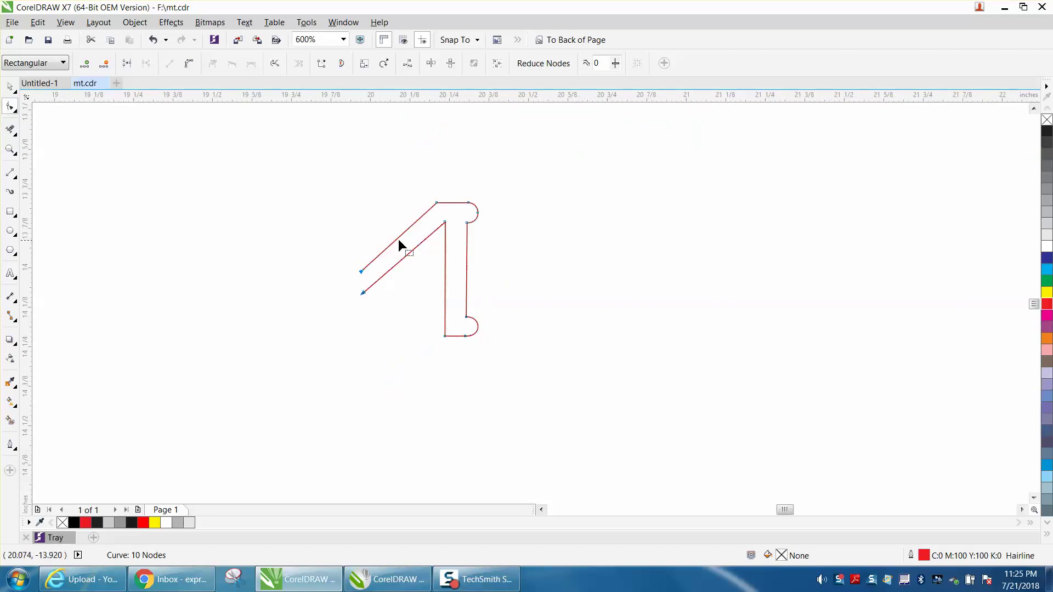
click(10, 150)
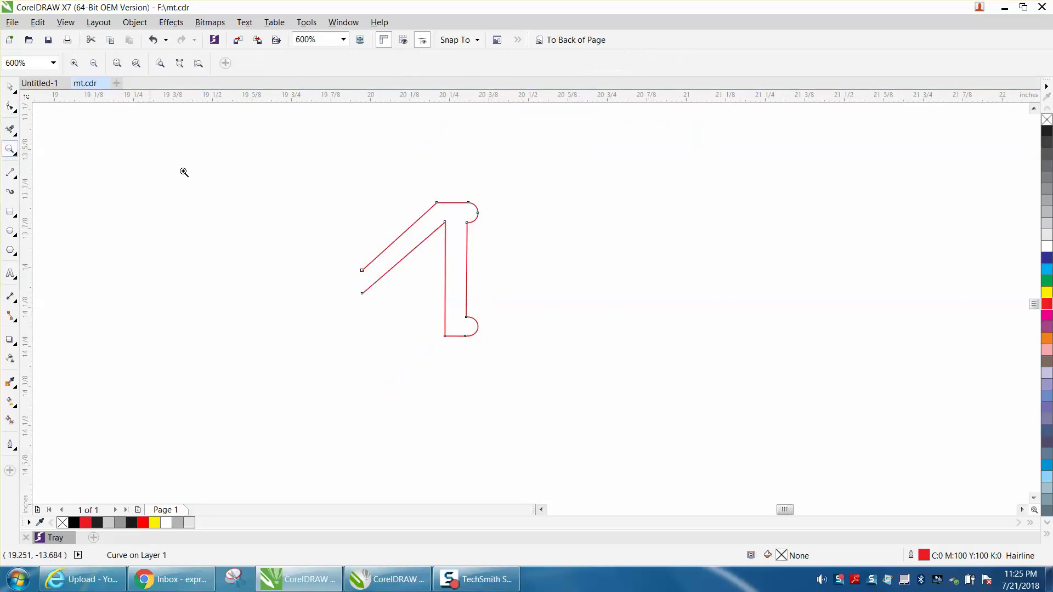
drag(256, 179, 579, 347)
click(10, 86)
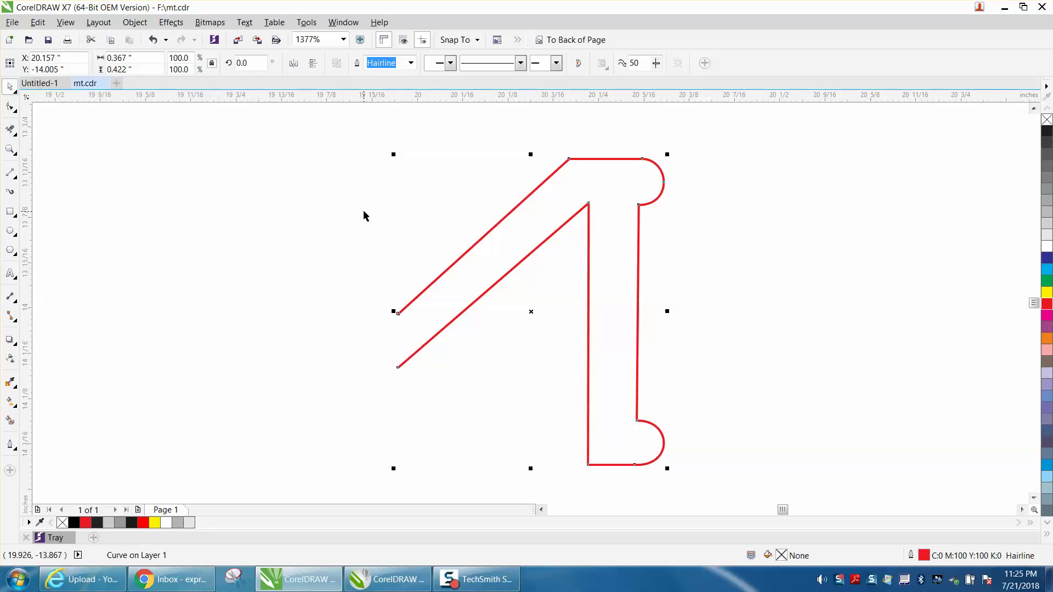
drag(669, 312, 571, 318)
drag(410, 317, 386, 326)
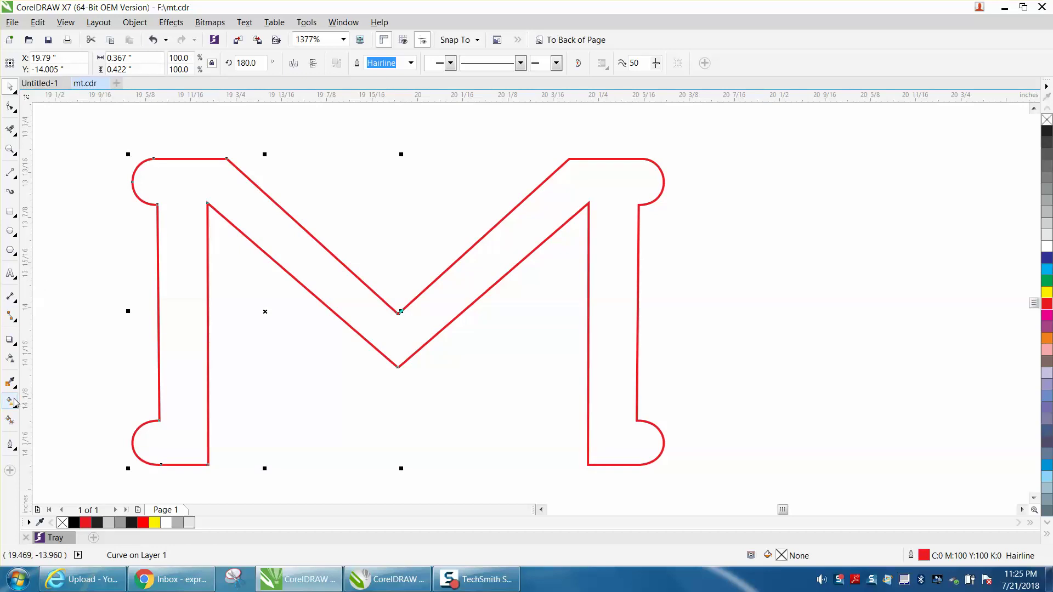
- Smart-fill the completed M with black and no outline, and move the filled shape to the right of the red outline
click(9, 420)
click(351, 296)
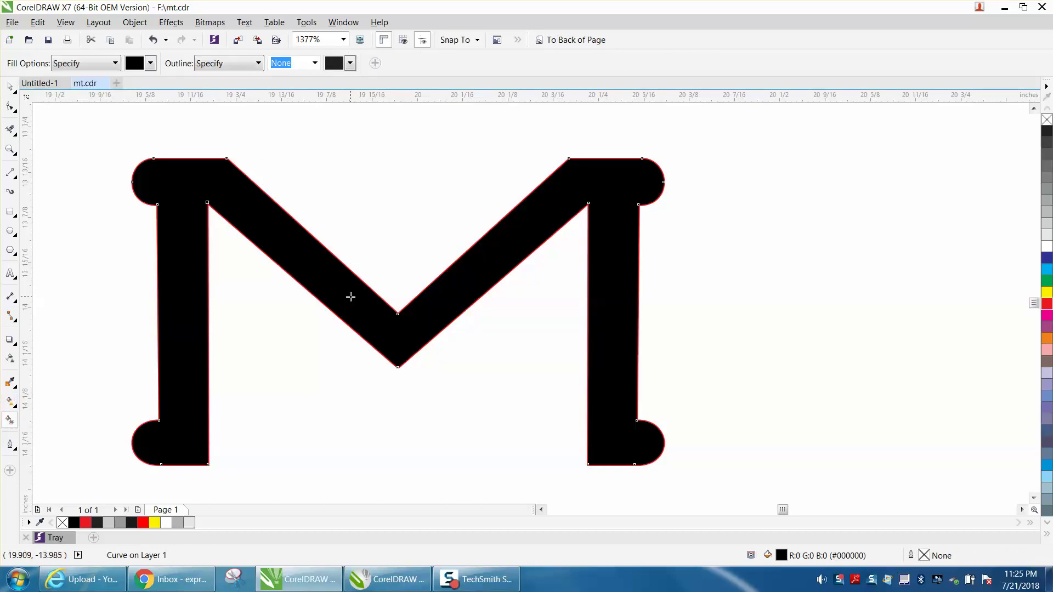
scroll(351, 297, down, 2)
key(space)
drag(380, 305, 712, 287)
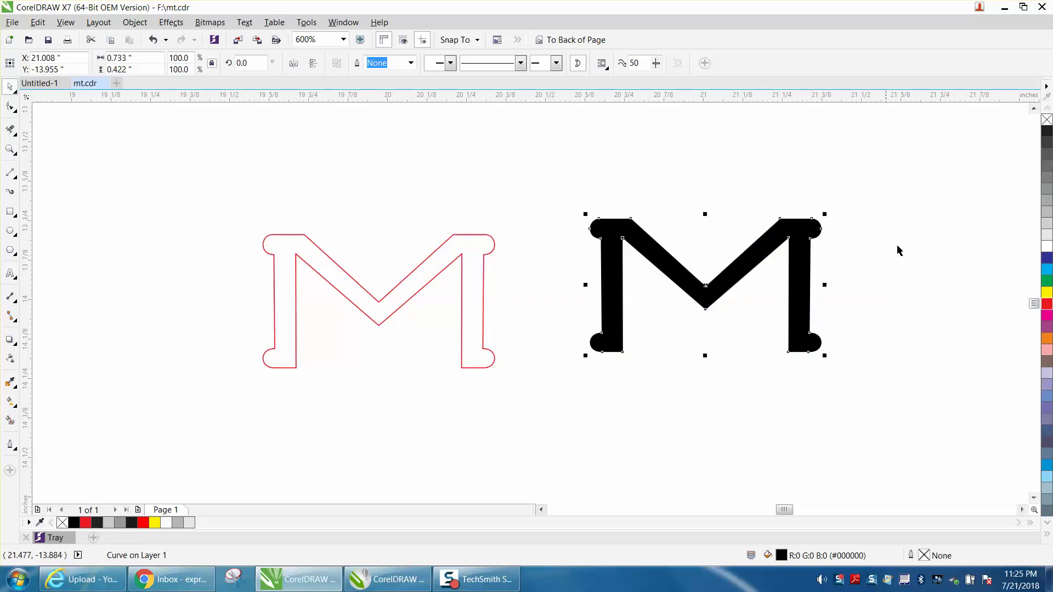
- Switch the moved M to a red outline without fill, and refill it with CMYK black and no outline
click(1047, 120)
right_click(1048, 303)
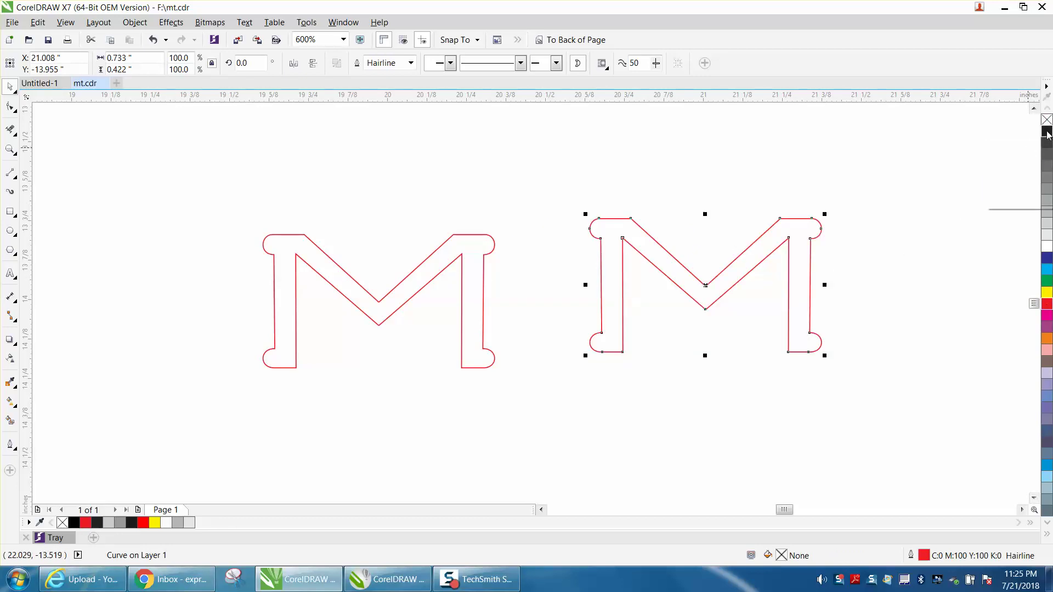
click(1047, 135)
scroll(819, 158, down, 3)
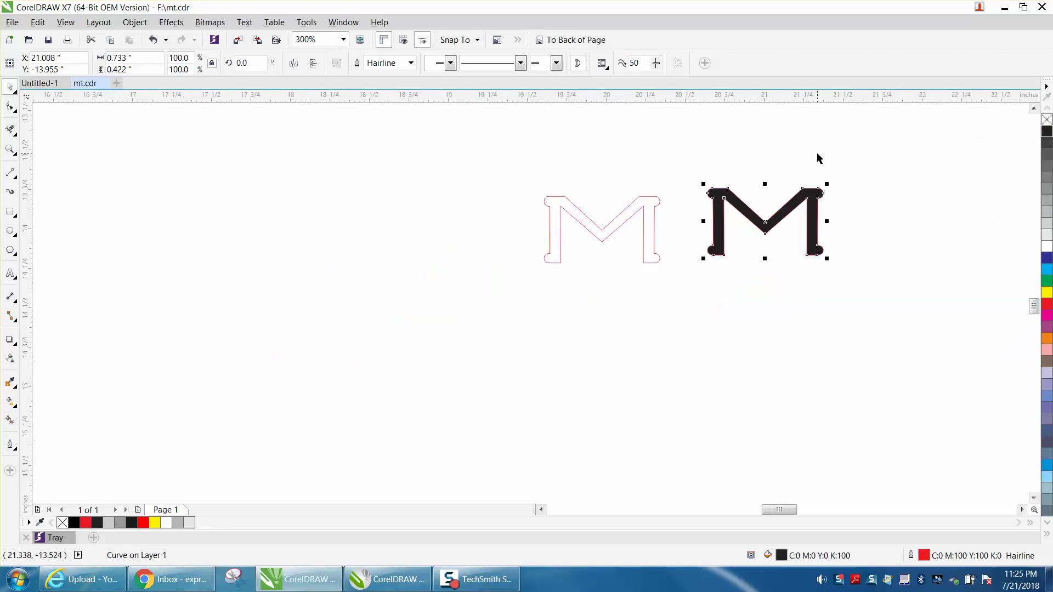
right_click(1046, 120)
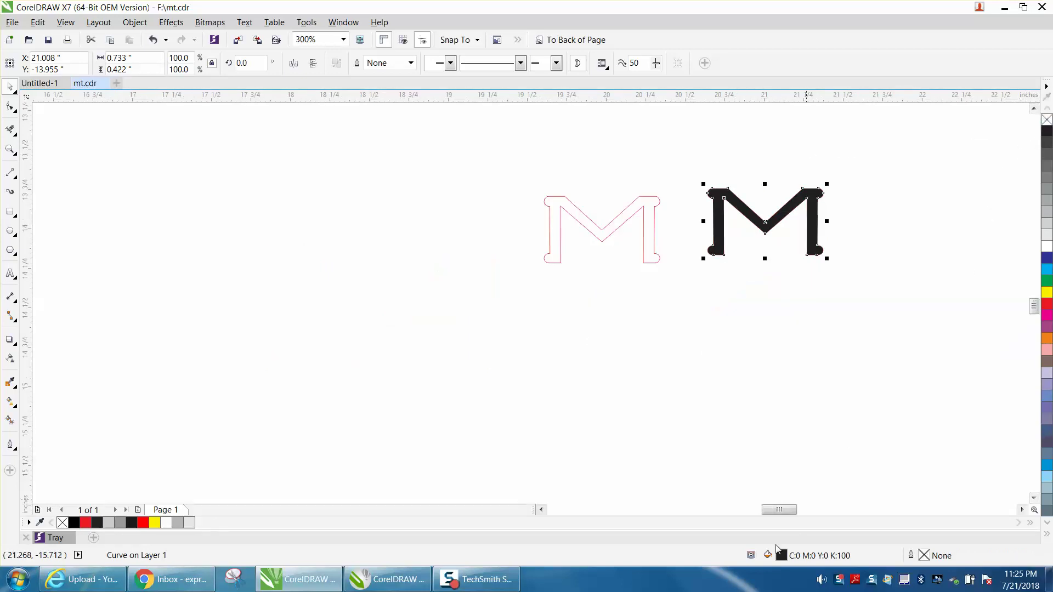
- Move the black T text from above the photo onto the T in the photo
drag(779, 509, 795, 510)
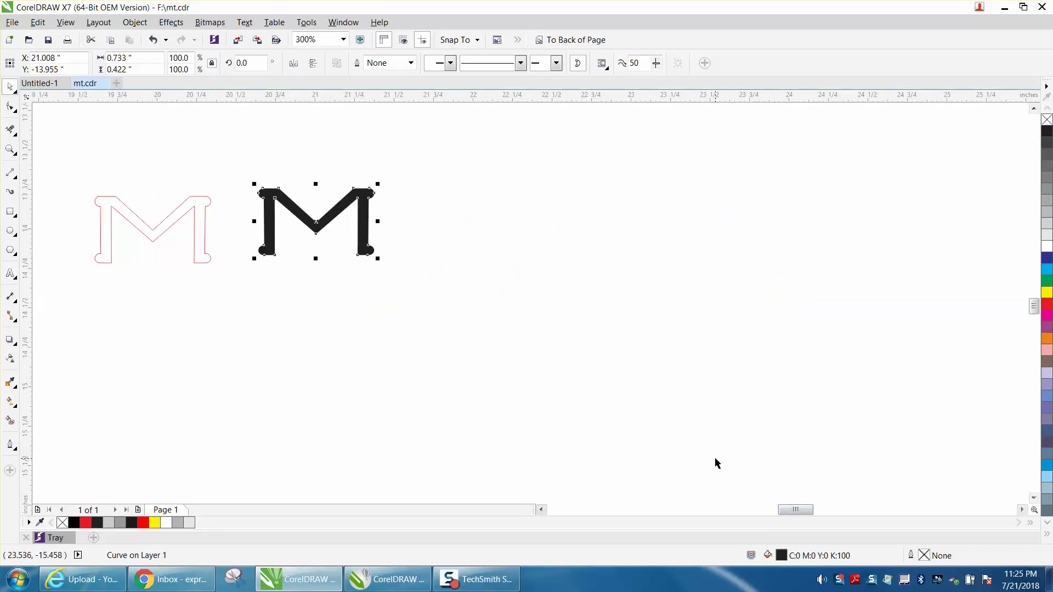
scroll(716, 458, down, 3)
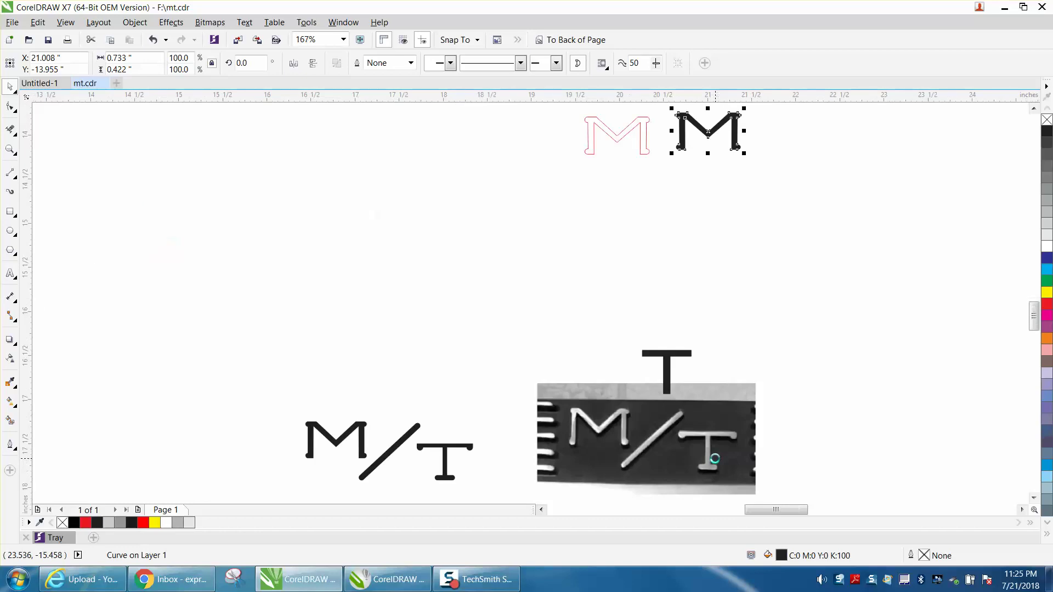
drag(668, 372, 708, 451)
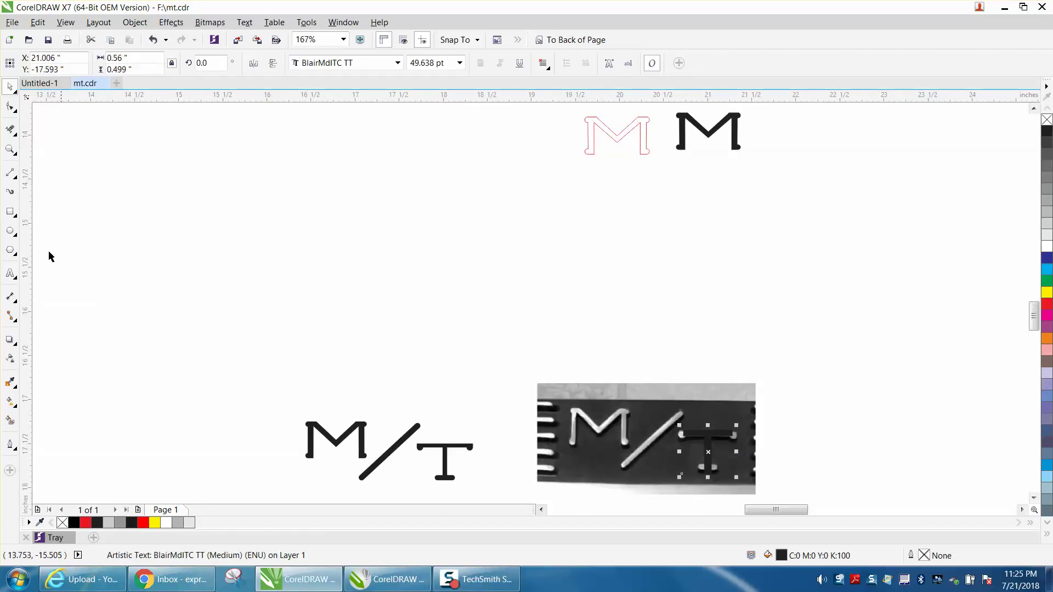
- Give the T text over the photo no fill and a yellow outline
click(10, 150)
drag(658, 399, 812, 501)
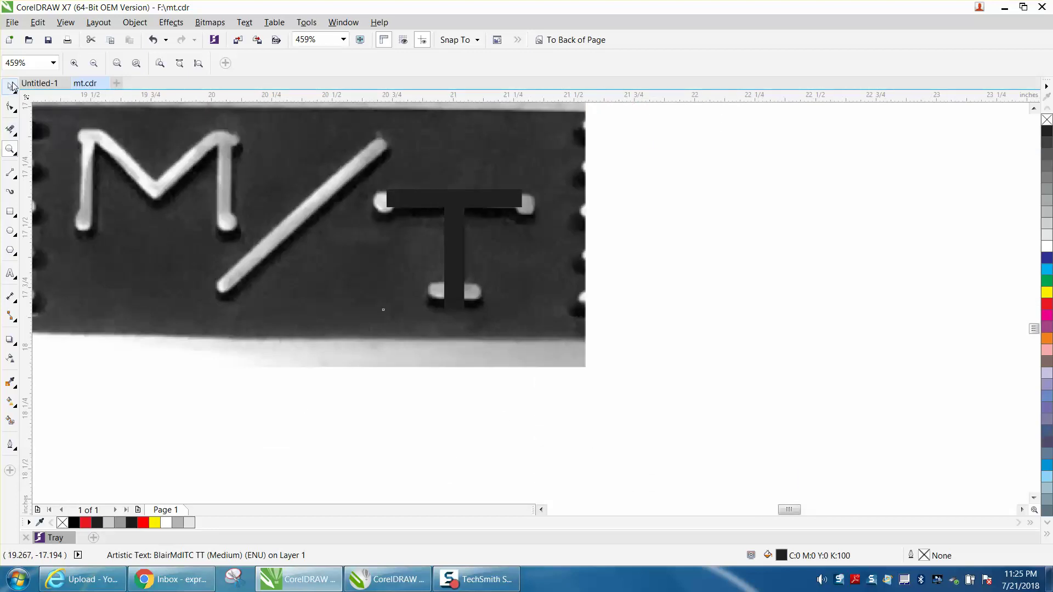
click(12, 86)
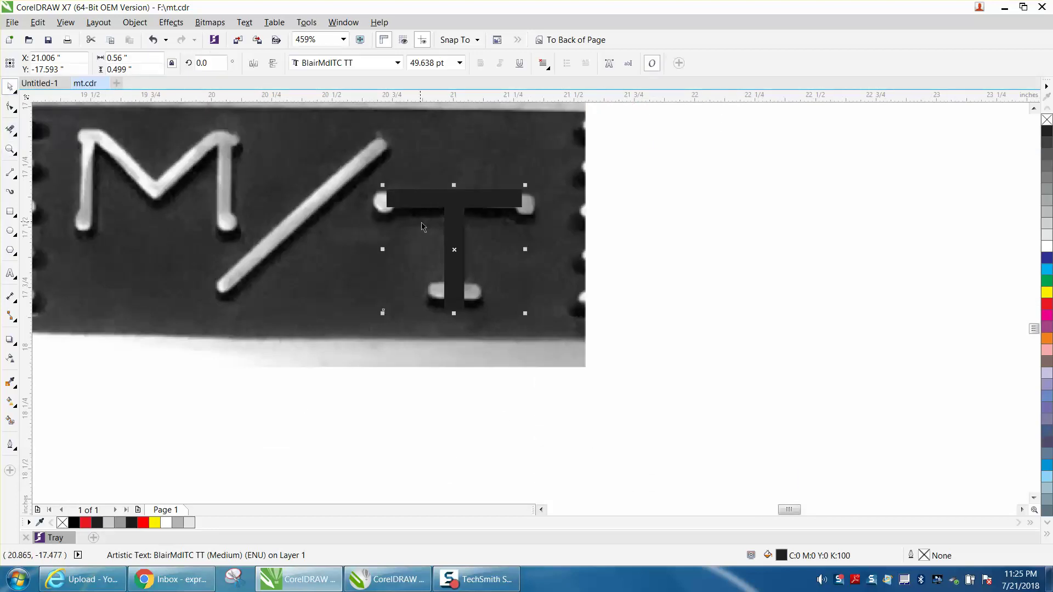
click(1047, 120)
right_click(1047, 296)
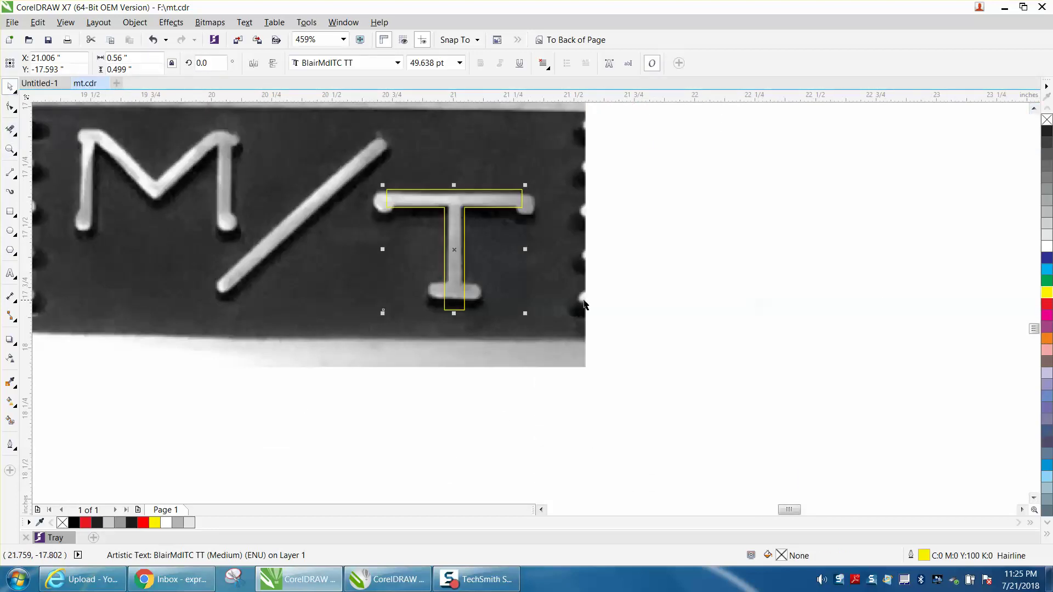
- Shorten the yellow T to about 0.438 in high to match the photo and convert it to curves
drag(454, 313, 454, 299)
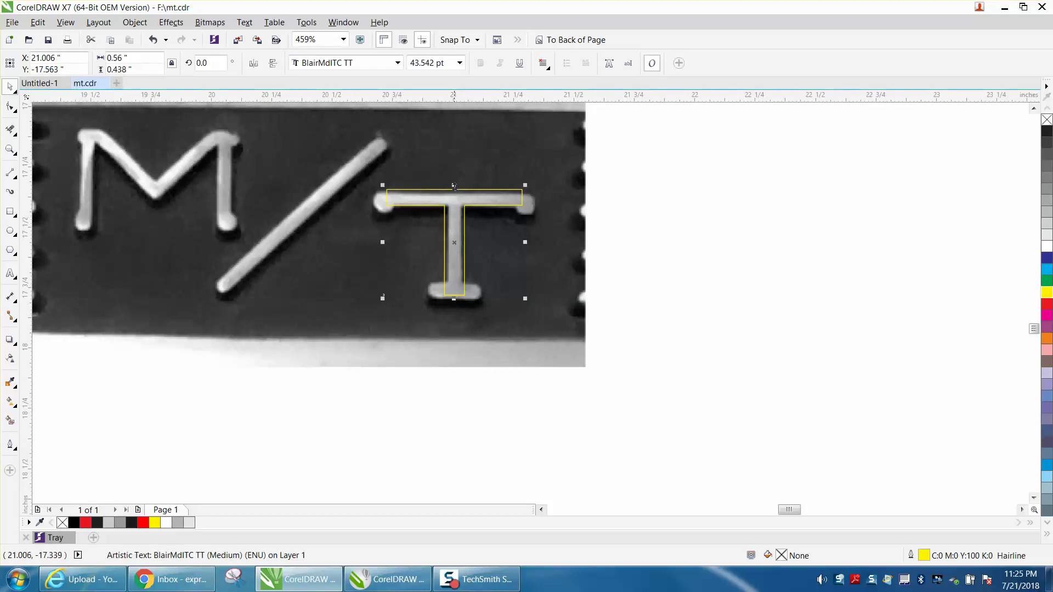
click(12, 151)
click(52, 148)
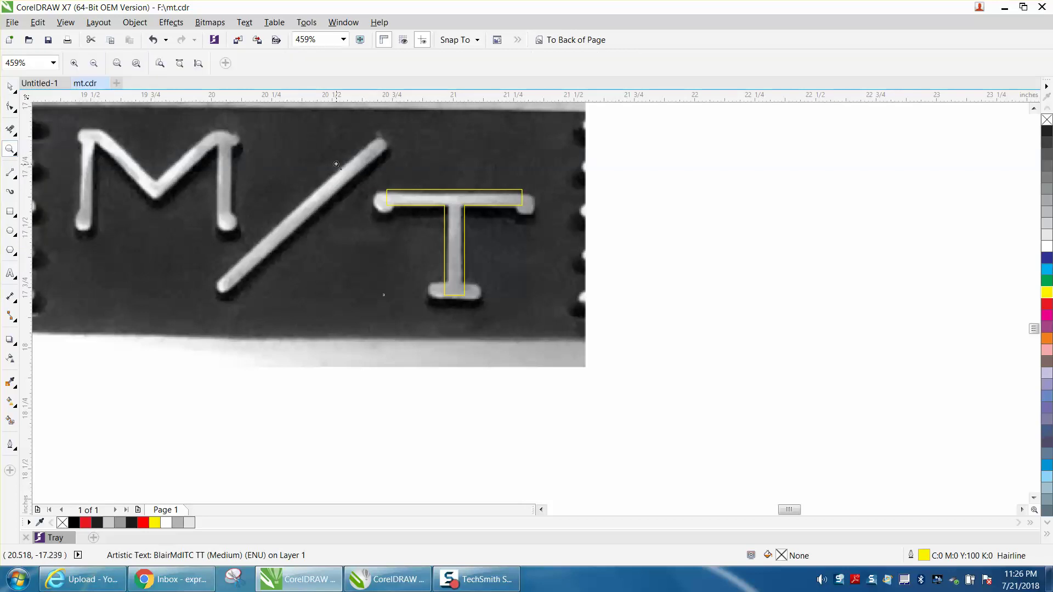
drag(679, 372, 341, 166)
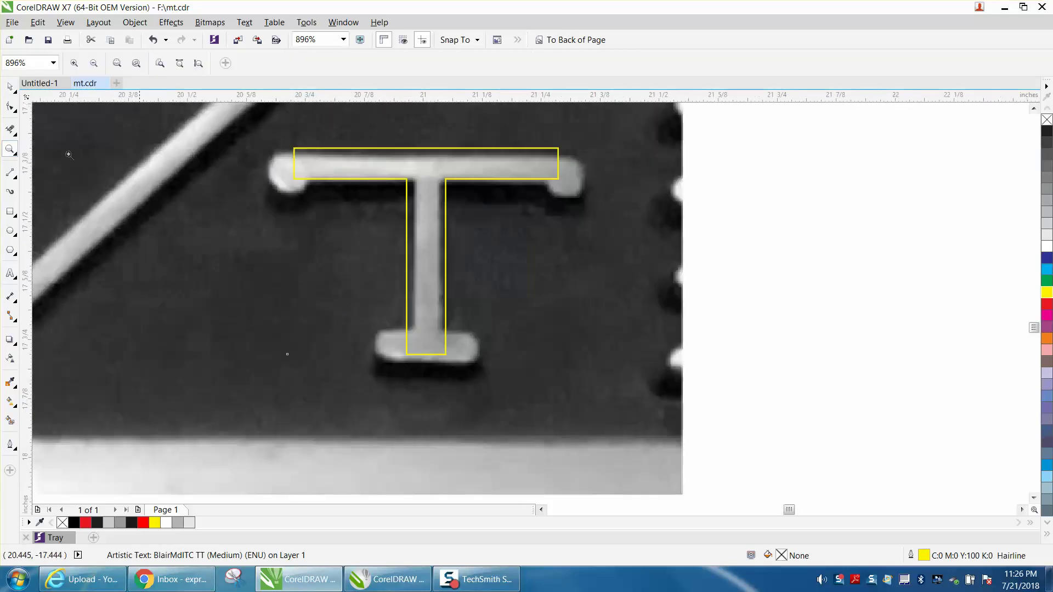
click(10, 107)
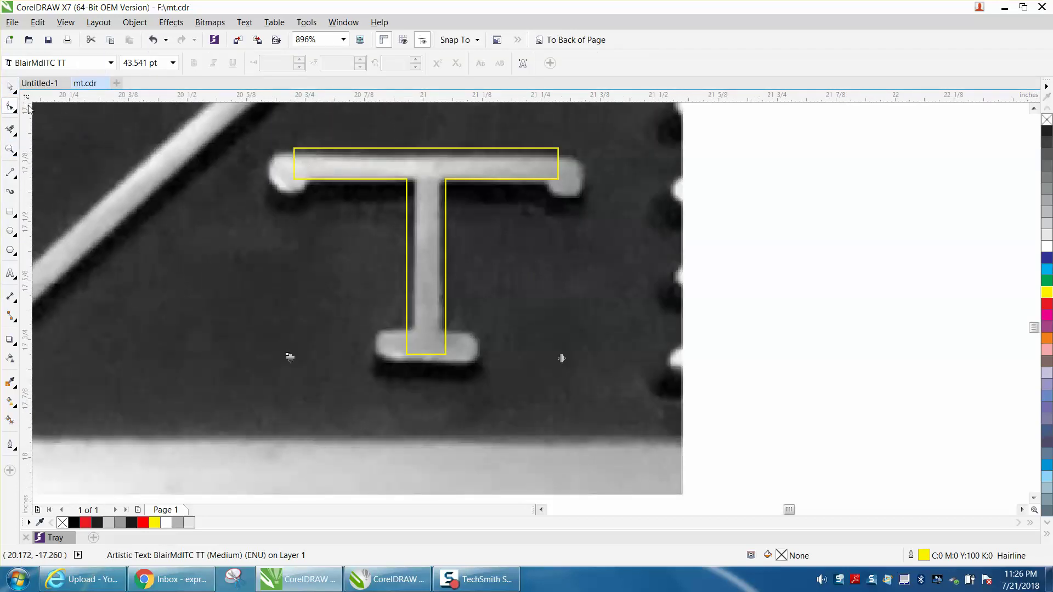
click(124, 24)
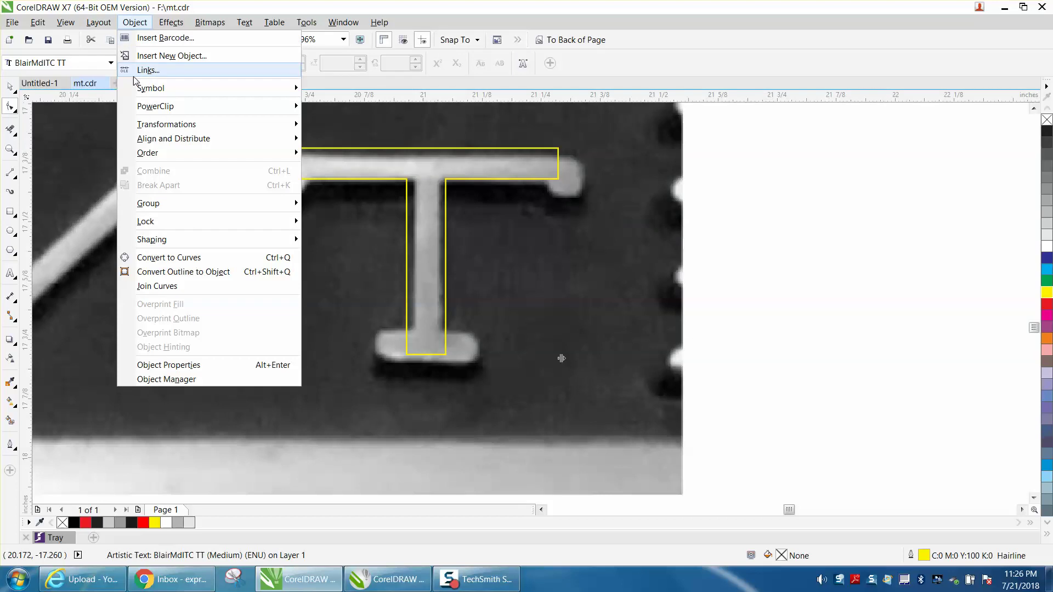
click(174, 259)
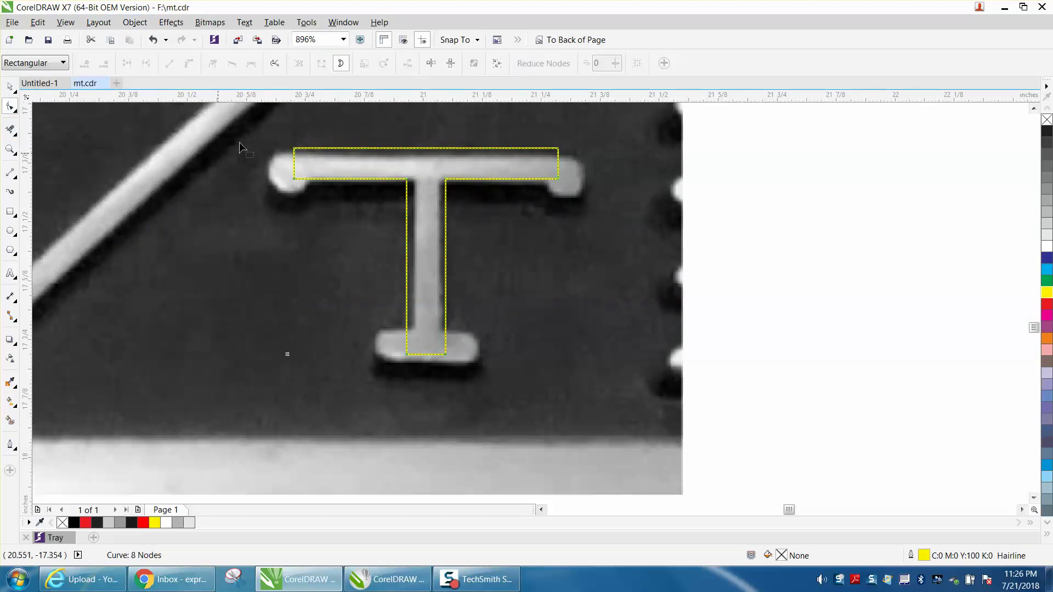
- Reposition the nodes of the T's crossbar so its upper and lower edges match the bar in the photo
drag(280, 153, 571, 221)
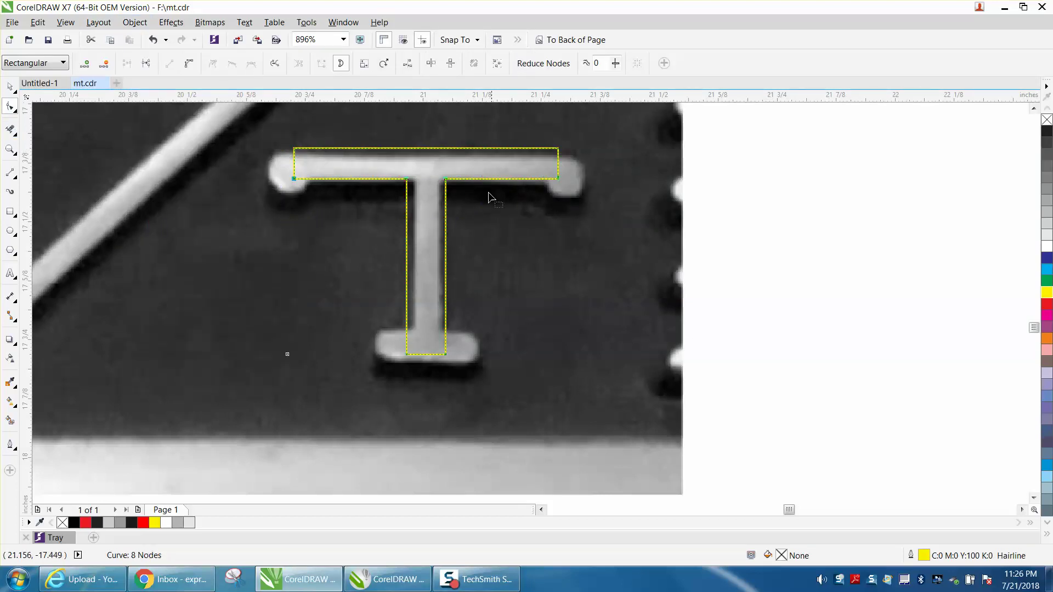
drag(447, 181, 450, 189)
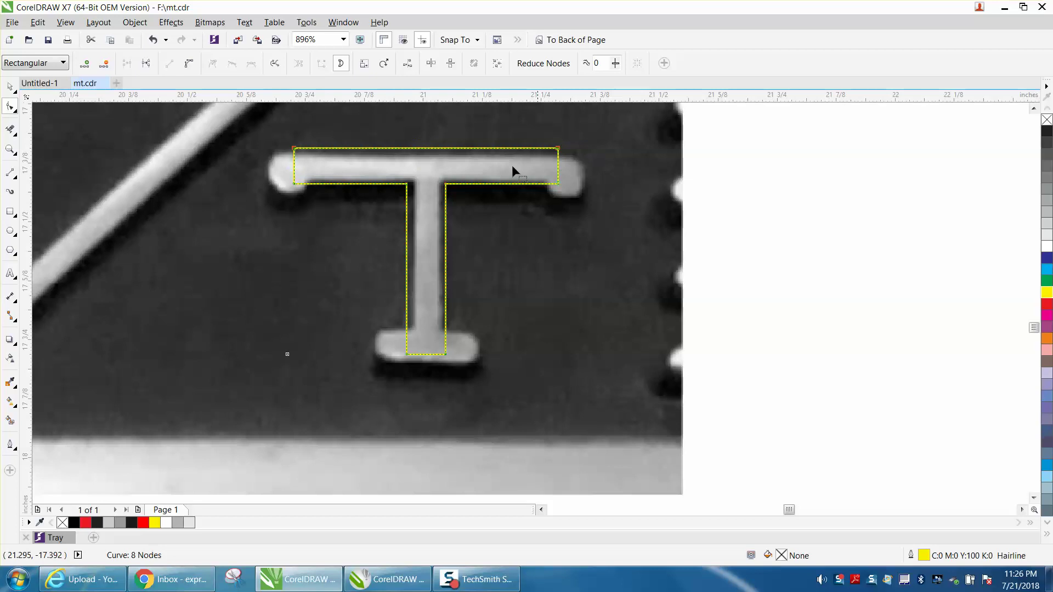
click(435, 148)
drag(436, 148, 436, 158)
drag(322, 187, 581, 223)
drag(443, 184, 445, 177)
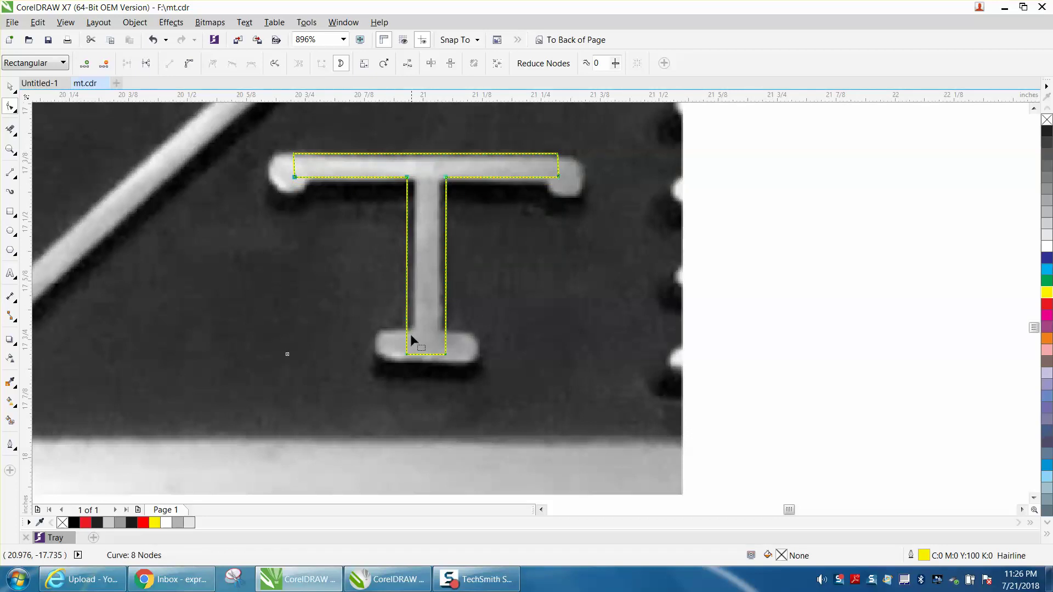
- Move the left edge of the T's stem inward to match the stem in the photo
drag(393, 168, 426, 364)
key(Right)
key(Right)
key(Right)
key(Right)
key(Right)
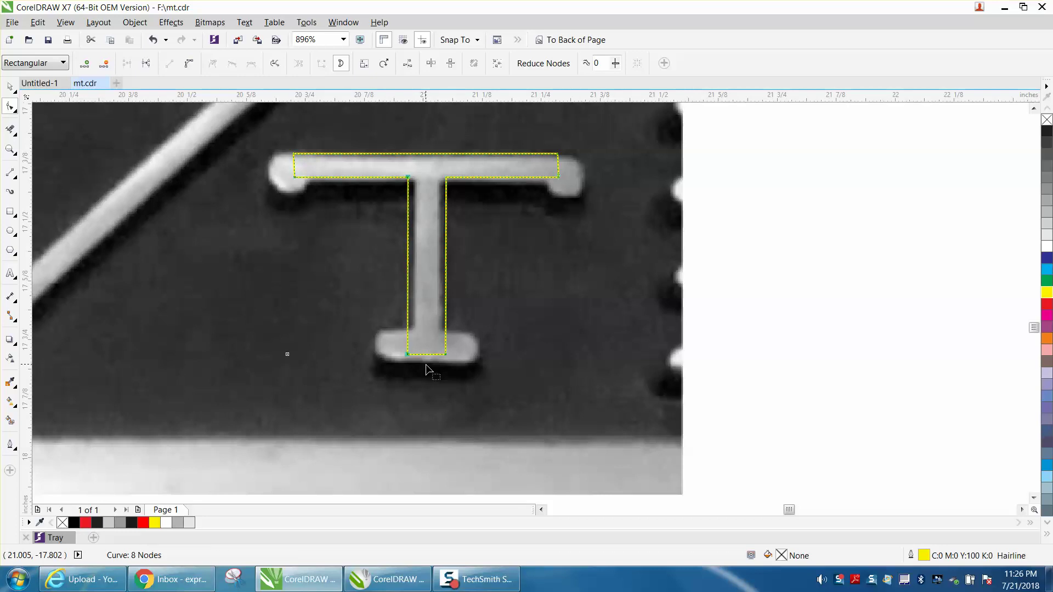
key(Right)
key(Right)
key(Right)
key(Right)
key(Right)
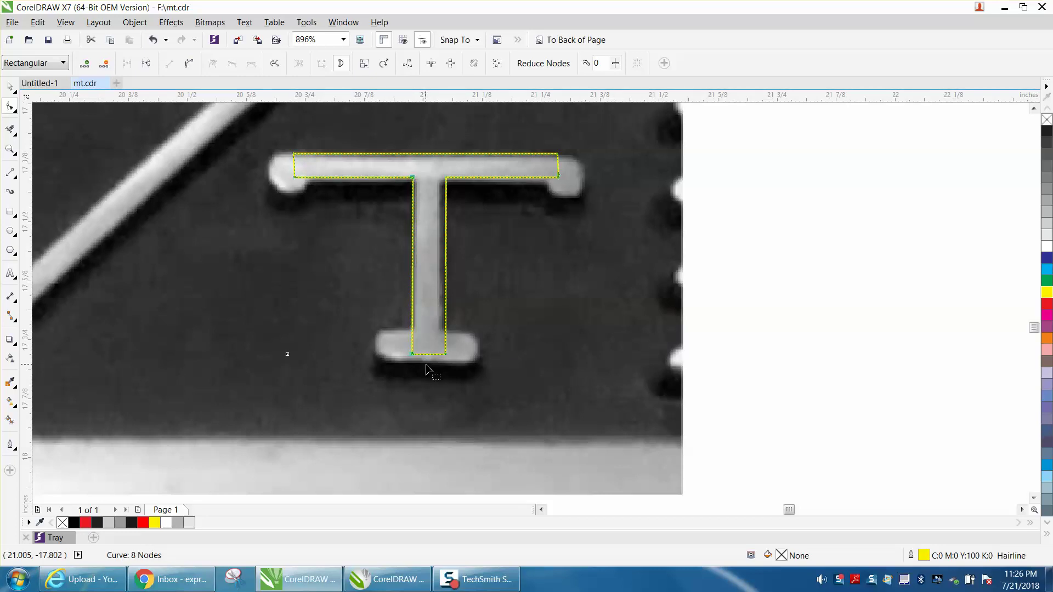
- Move the right edge of the T's stem inward to match the stem in the photo
drag(465, 170, 433, 379)
key(Left)
key(Left)
key(Left)
key(Left)
key(Left)
key(Left)
key(Left)
key(Left)
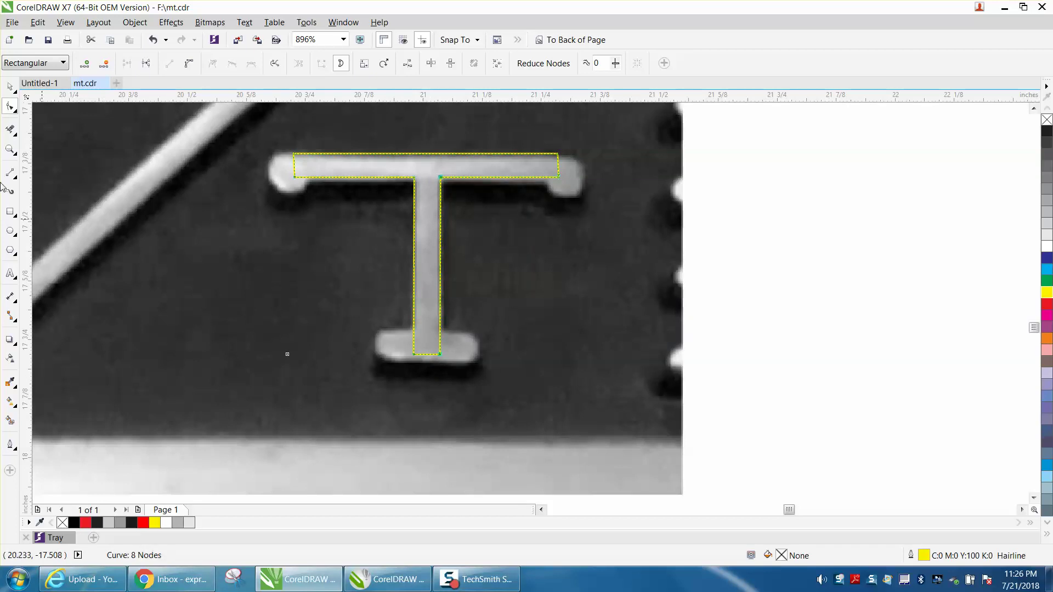
- Draw a circle about 0.076 in across with a yellow outline and place it on the crossbar's left end
click(10, 230)
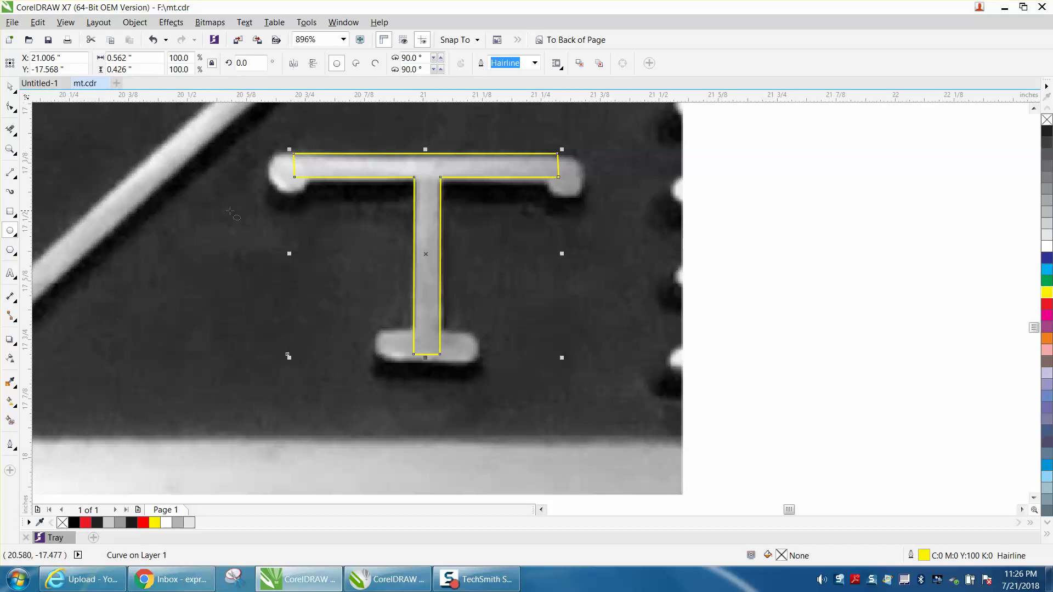
drag(230, 212, 264, 245)
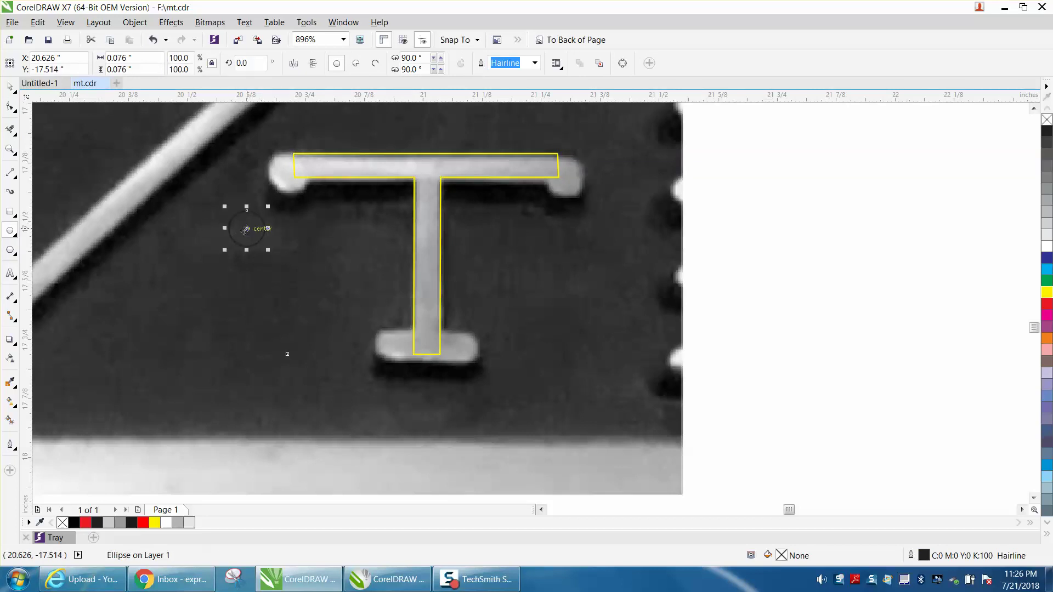
right_click(1047, 292)
drag(247, 229, 295, 169)
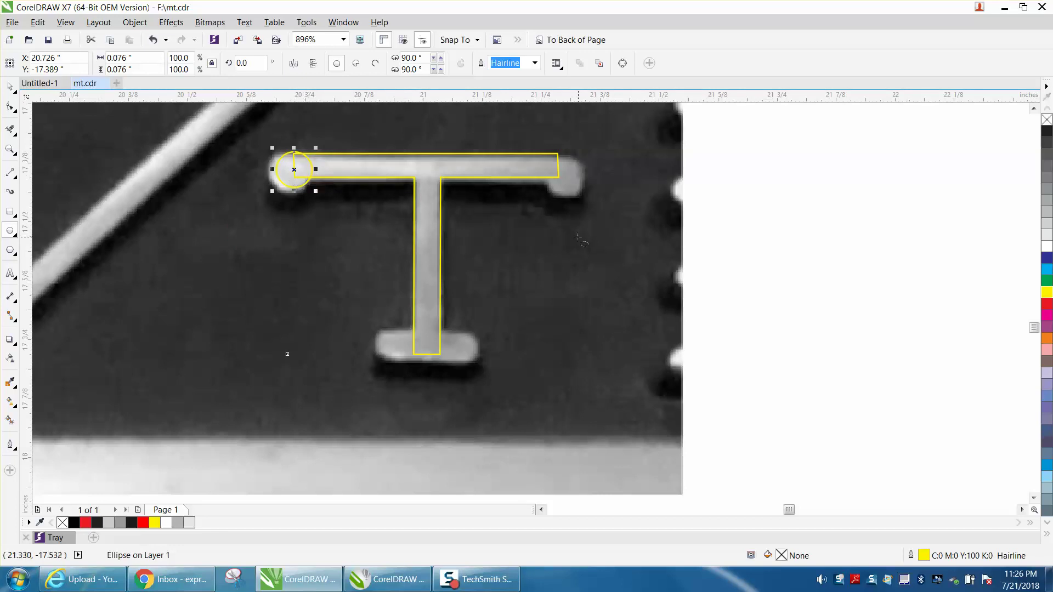
- Draw a yellow-outlined rectangle about 0.21 by 0.059 in over the T's foot, with 0.03 in rounded corners
click(10, 211)
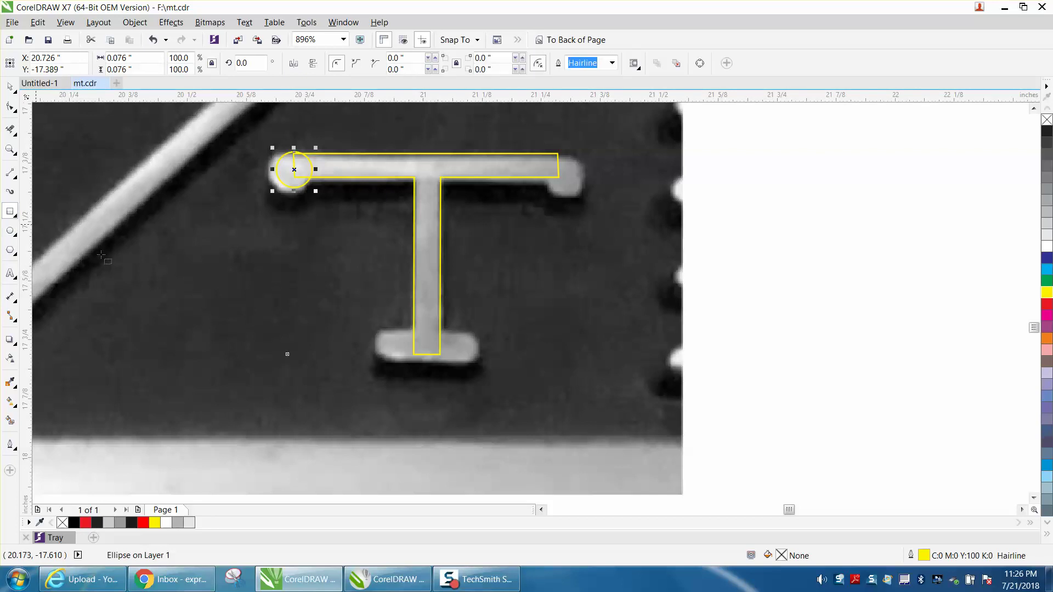
drag(376, 333, 475, 360)
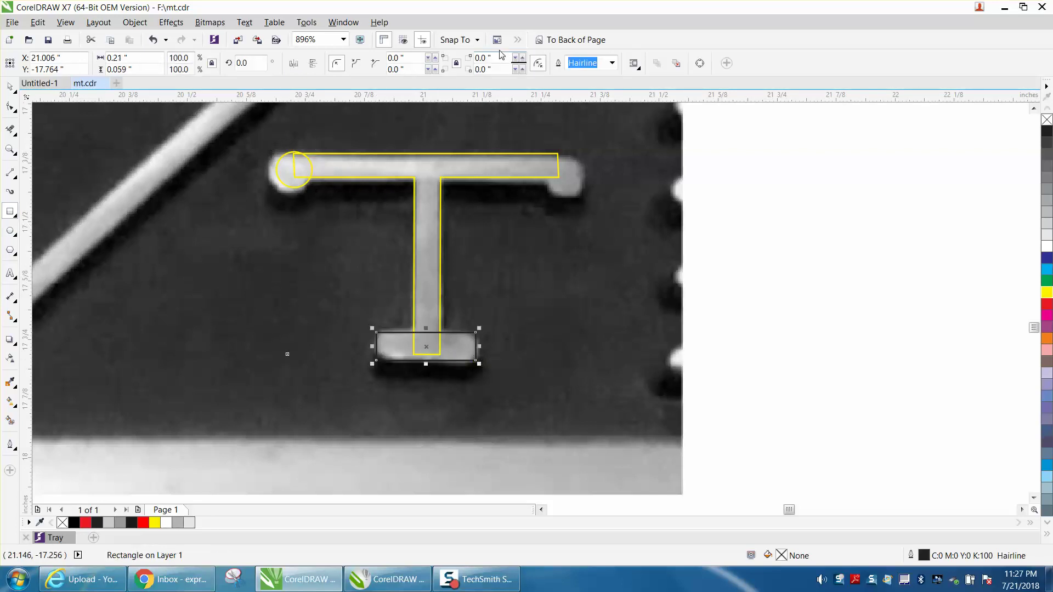
click(522, 57)
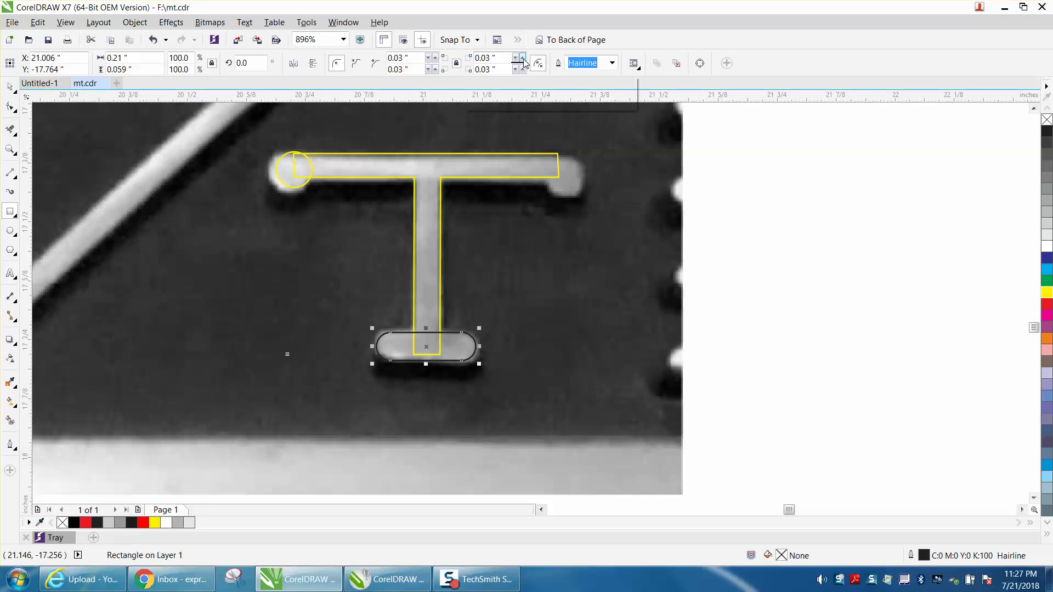
right_click(1047, 293)
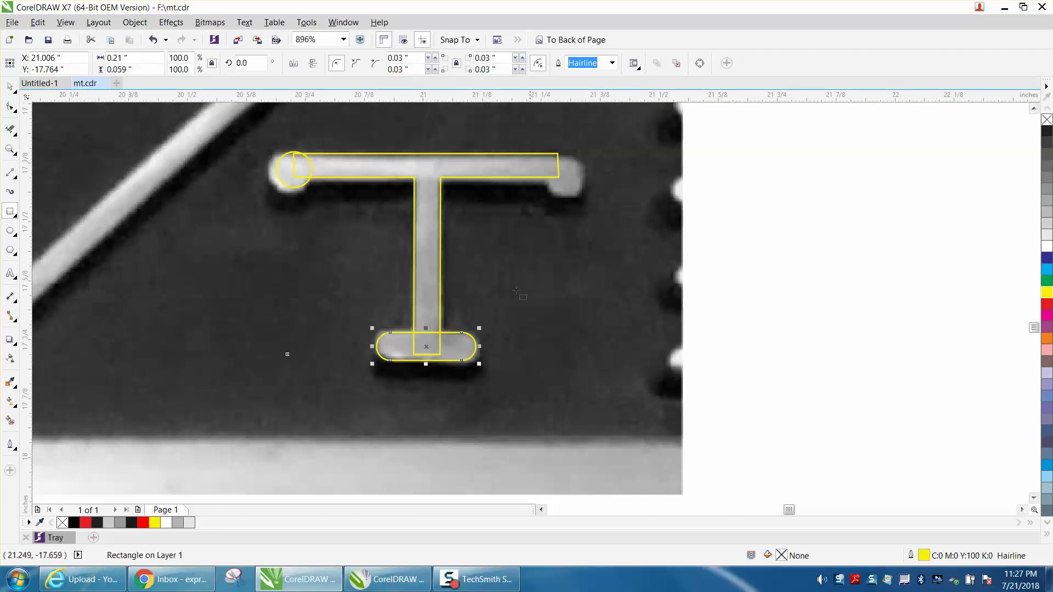
- Lower the circle slightly so its top aligns with the upper edge of the T's crossbar
key(z)
drag(269, 144, 356, 206)
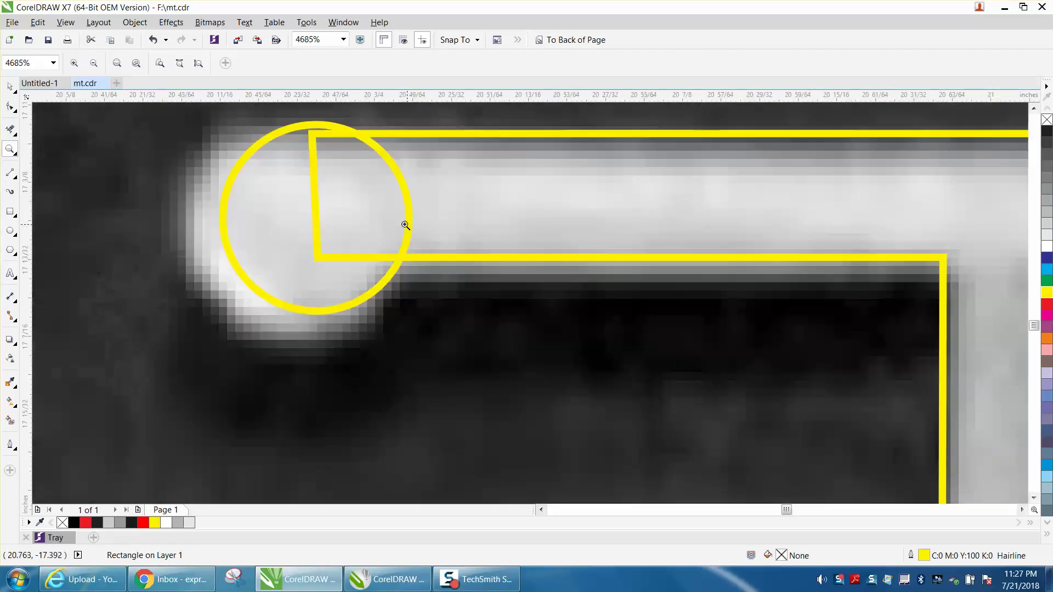
click(10, 87)
click(331, 129)
click(10, 87)
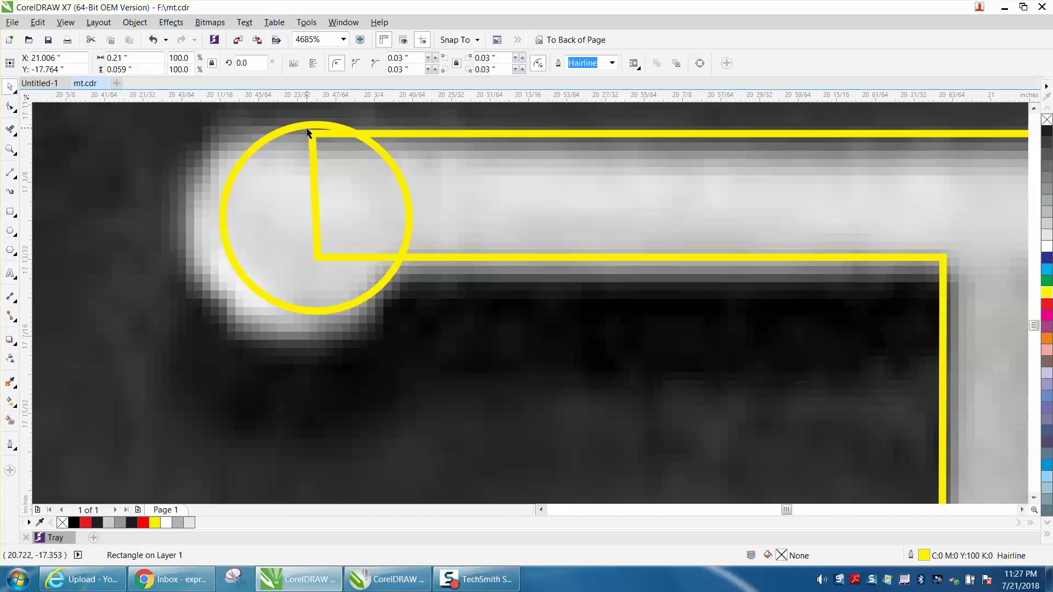
click(308, 129)
drag(300, 129, 302, 134)
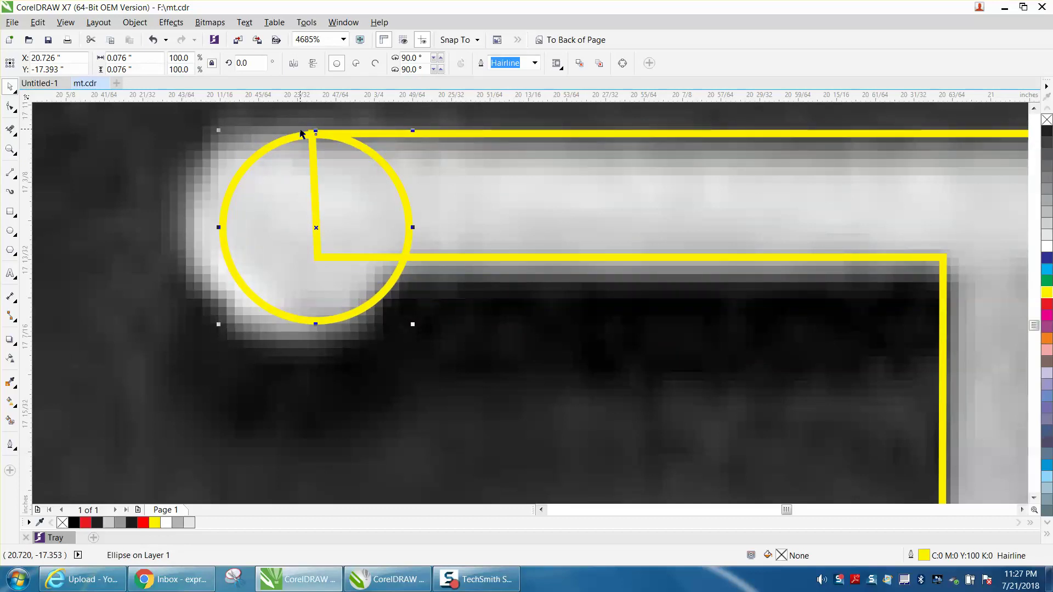
drag(300, 128, 300, 128)
- Weld the circle, T and rounded foot into one curve and centre it on the page
scroll(284, 134, down, 6)
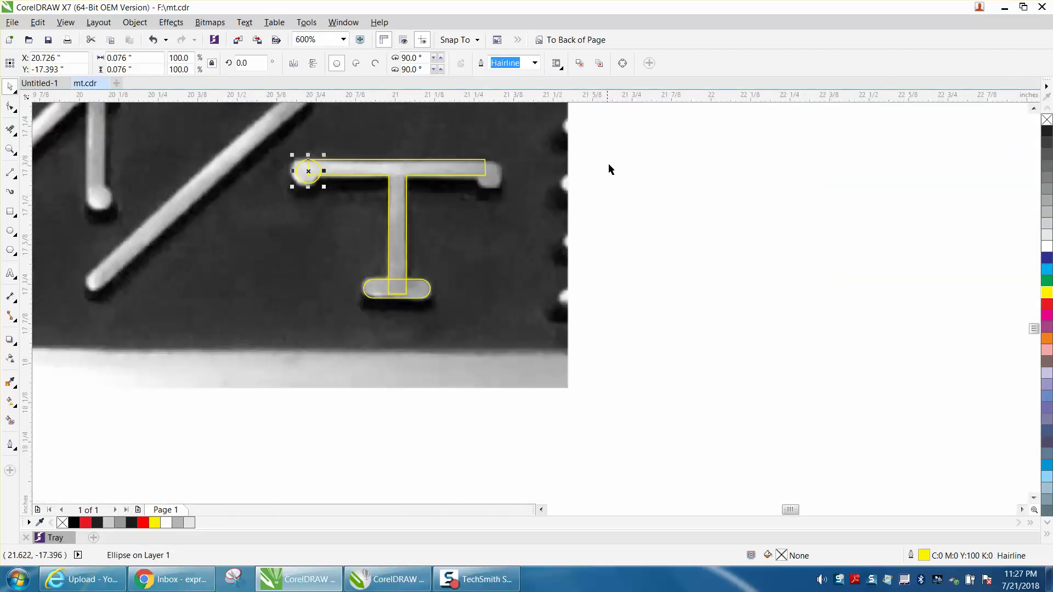
drag(618, 135, 266, 321)
click(398, 64)
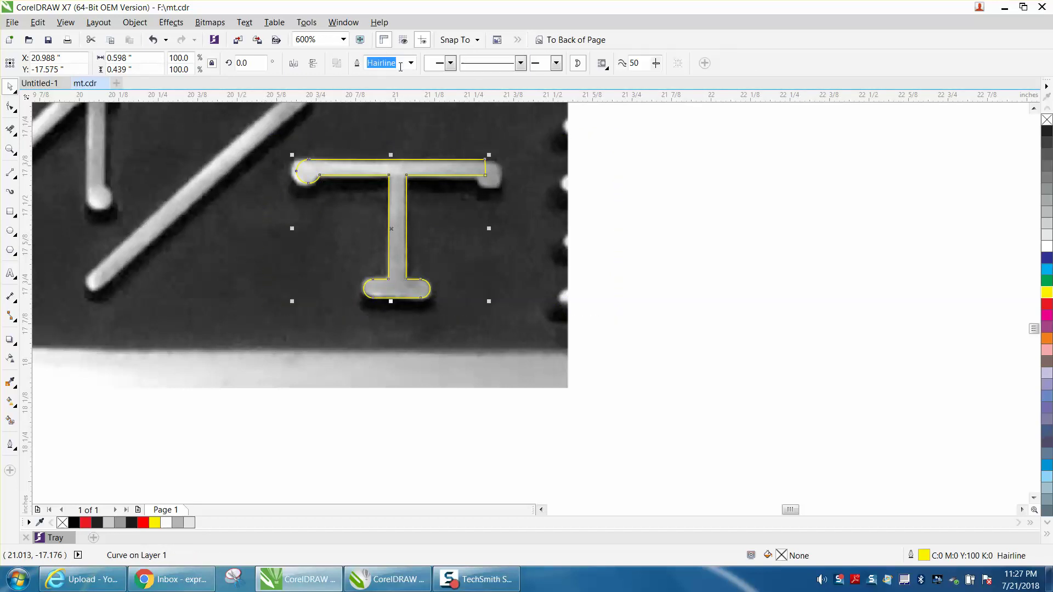
scroll(423, 110, down, 1)
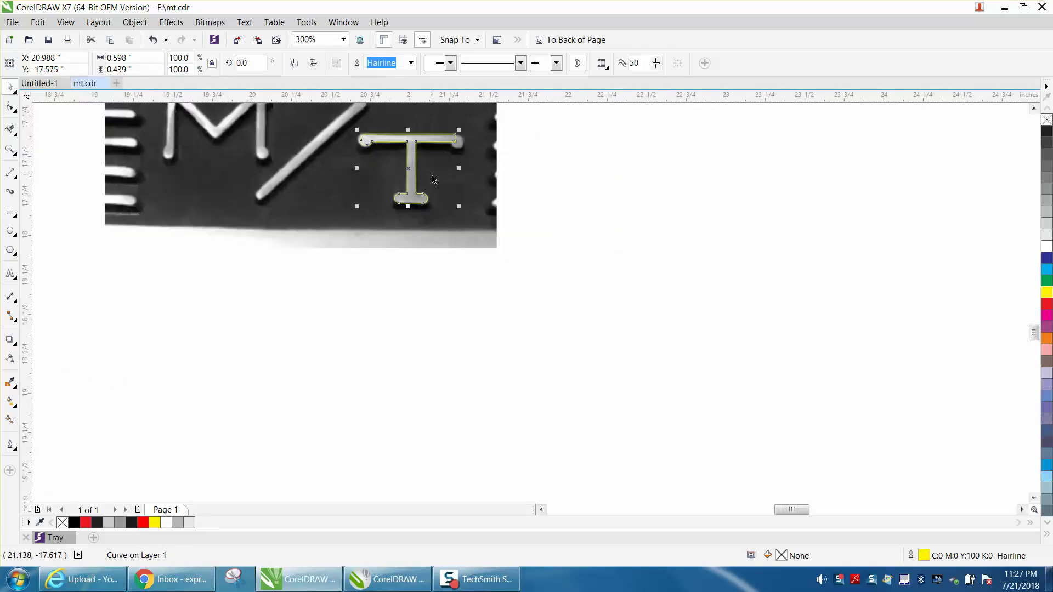
scroll(465, 217, down, 2)
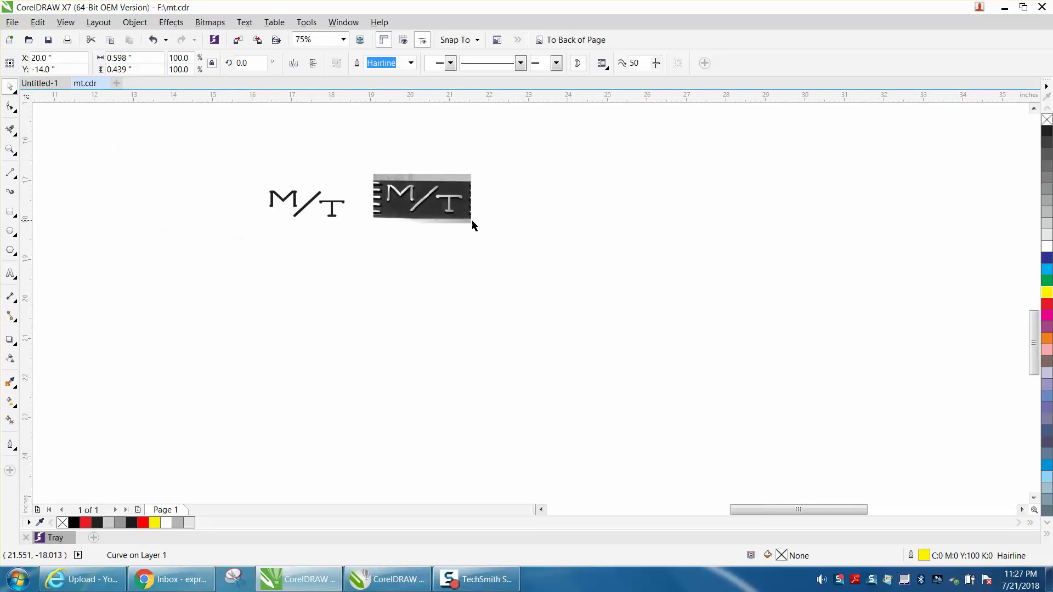
scroll(329, 243, down, 1)
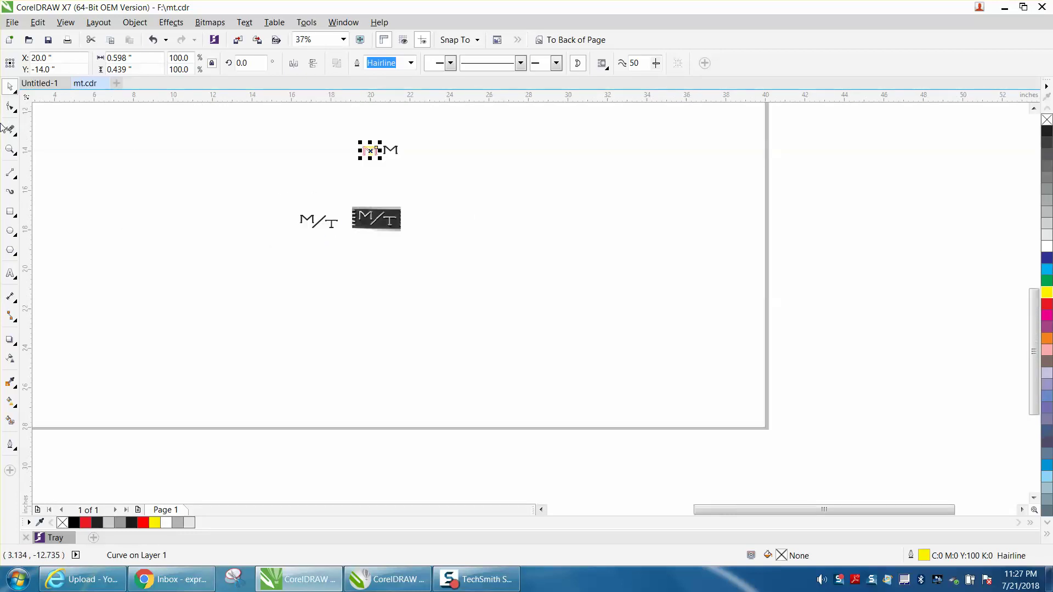
- Move both halves of the red M outline off the yellow T to the empty area below it
click(13, 152)
click(47, 146)
drag(352, 135, 458, 185)
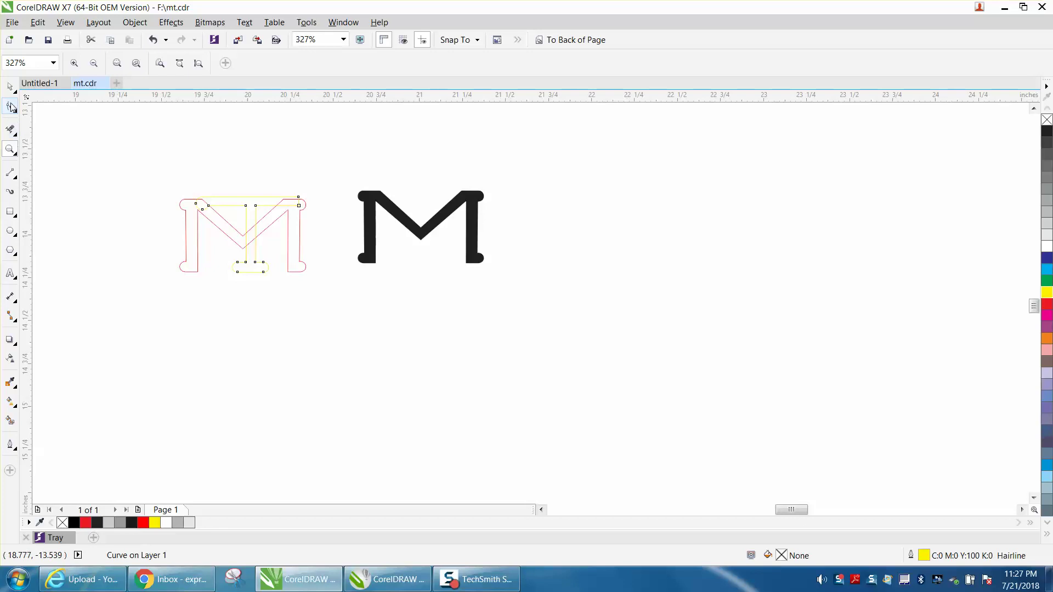
click(10, 87)
click(301, 246)
drag(301, 246, 407, 344)
click(225, 239)
drag(225, 239, 214, 326)
- Change the welded T's outline to red
drag(198, 174, 344, 289)
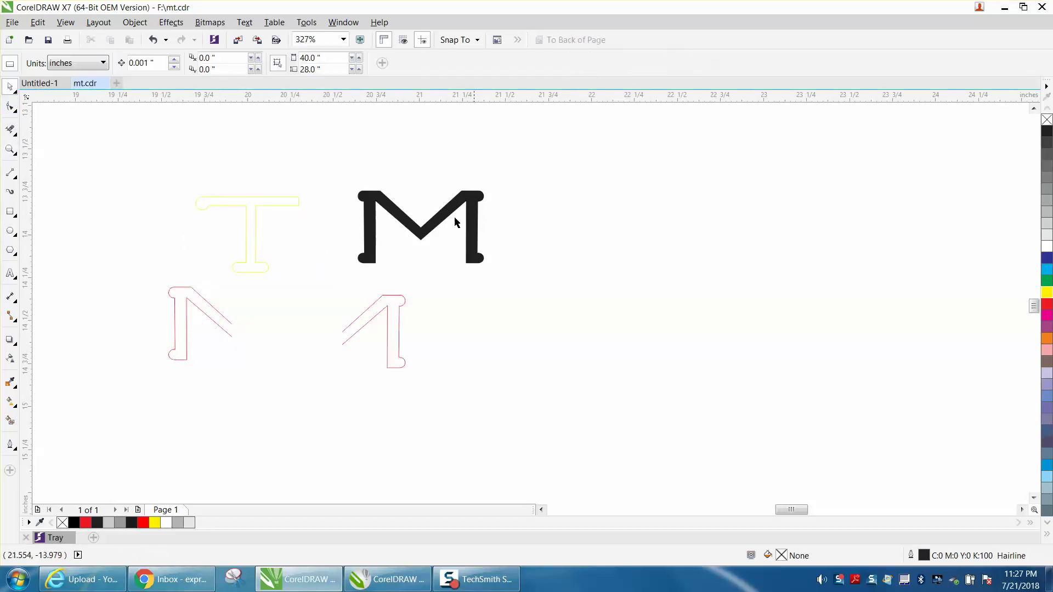
click(301, 205)
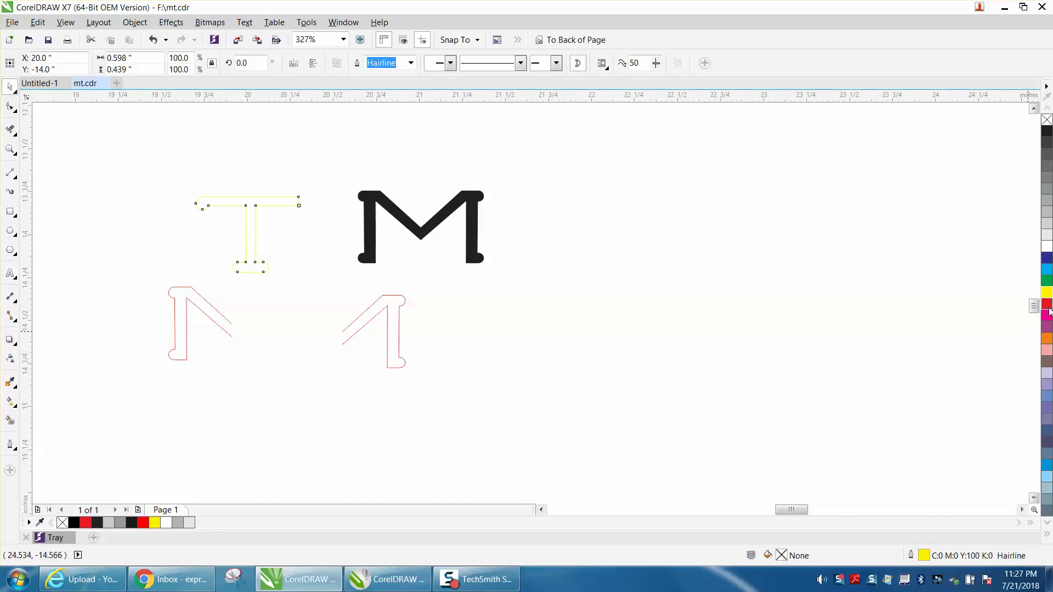
right_click(1047, 304)
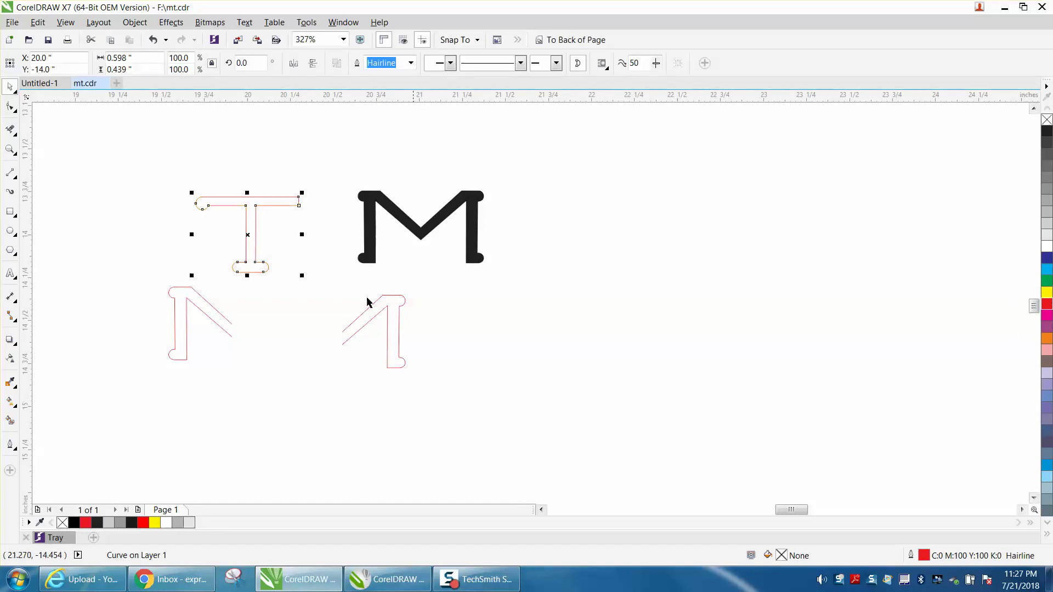
- Draw a vertical line about 0.472 in long beside the T and centre it on the page, across the T
click(10, 149)
drag(174, 183, 363, 287)
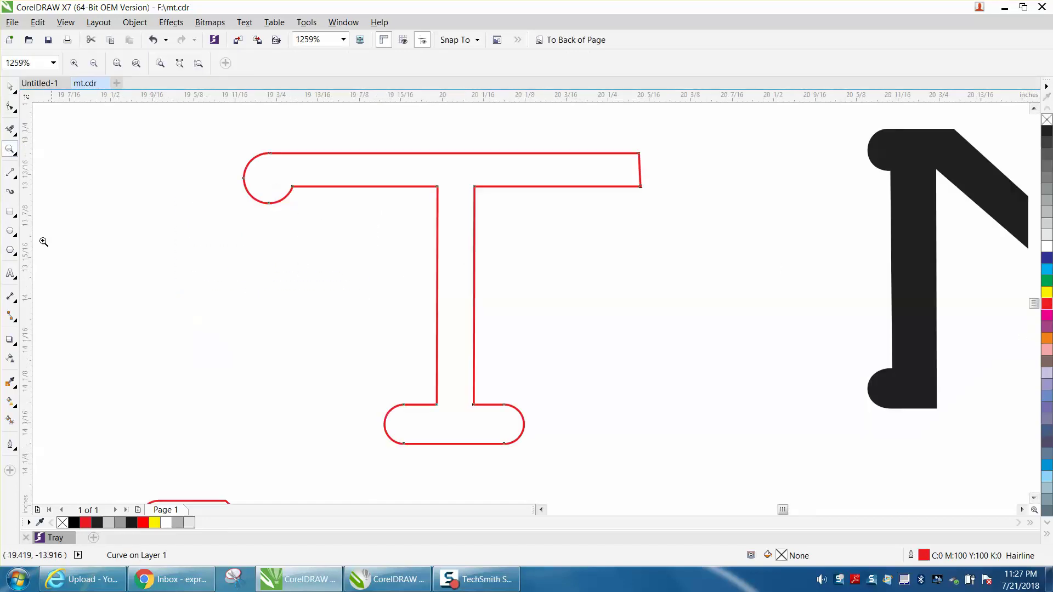
click(10, 172)
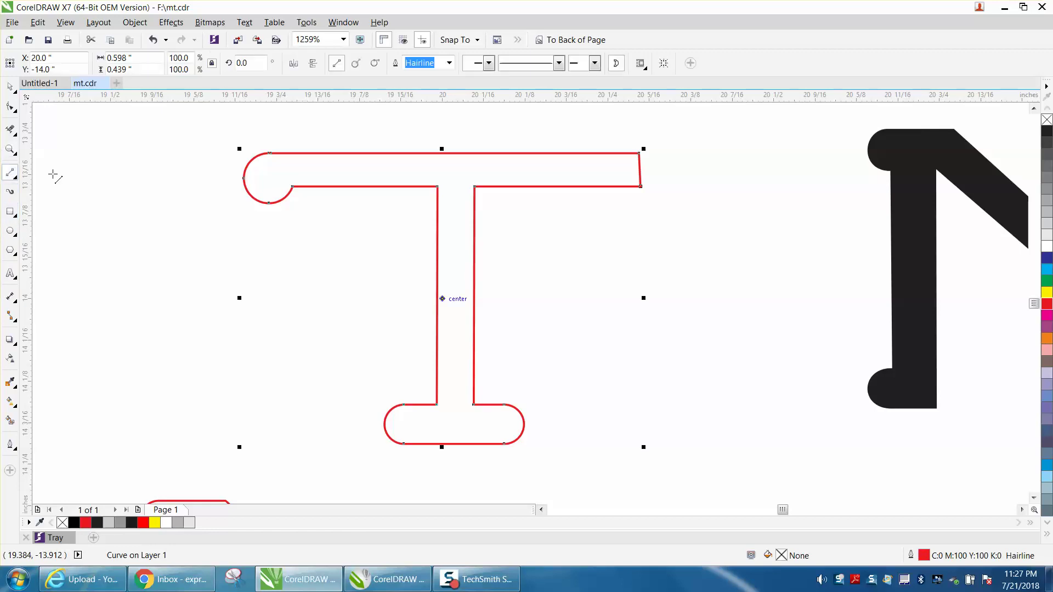
drag(149, 149, 149, 461)
key(p)
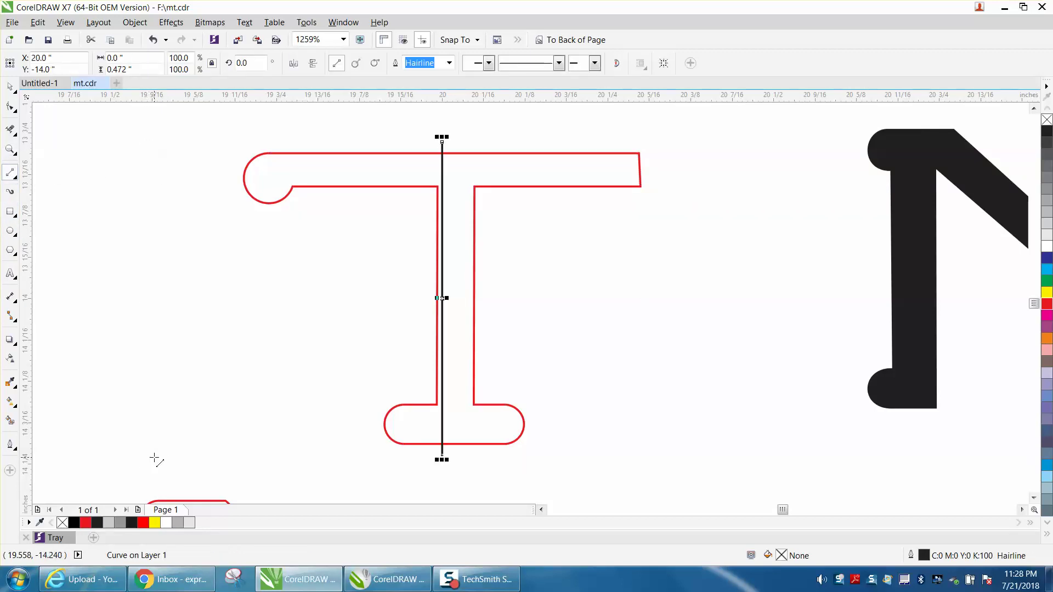
- Nudge the vertical line sideways onto the centre of the T's stem, at X about 20.023 in
key(Right)
key(Right)
key(Right)
key(Right)
key(Right)
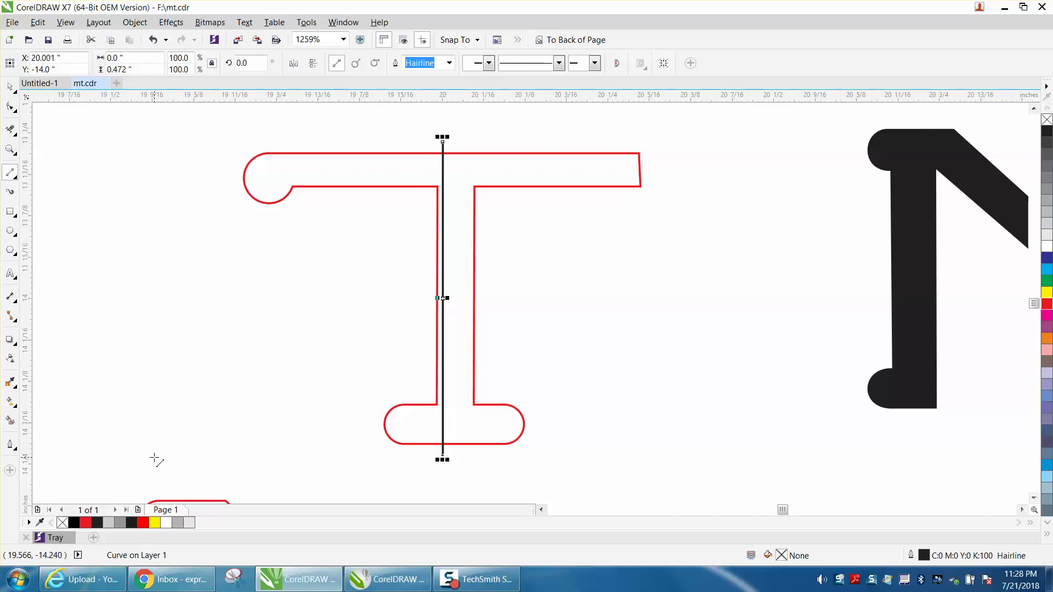
key(ctrl+Left)
key(ctrl+Left)
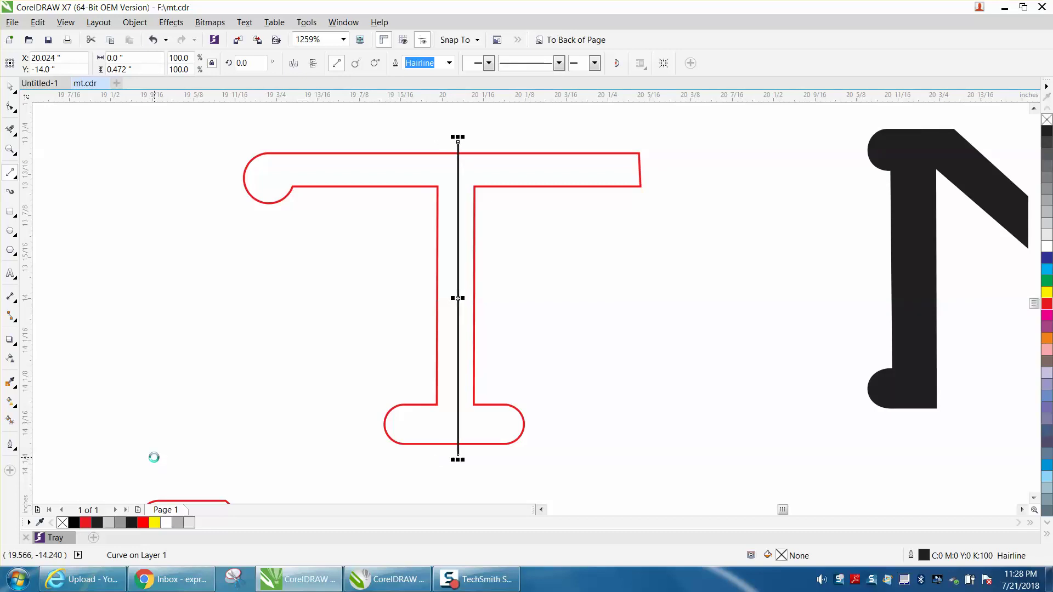
- Trim away the T's half right of the vertical line with Virtual Segment Delete, and delete the line
click(14, 133)
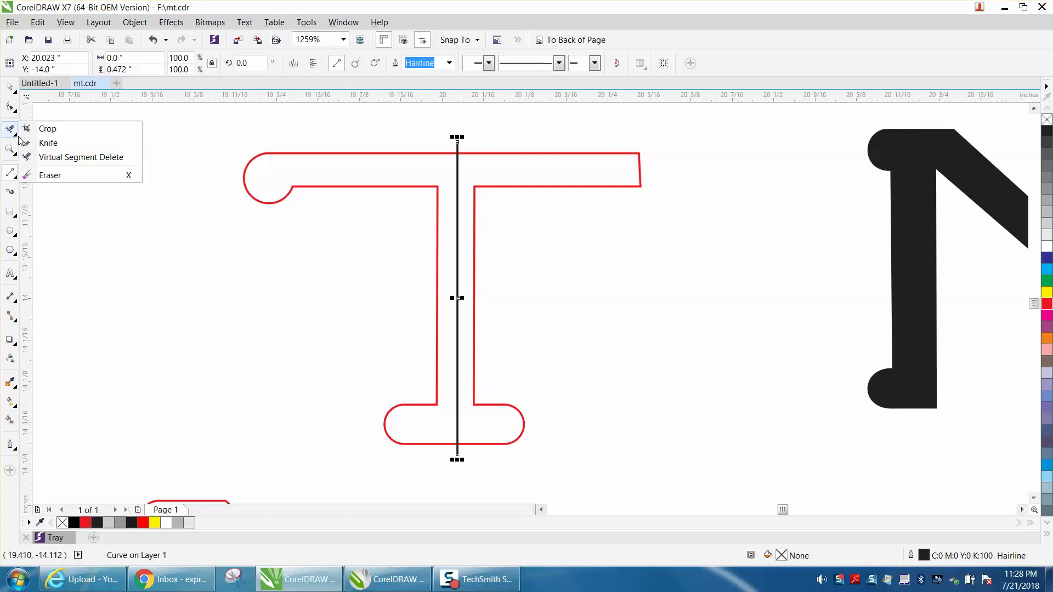
click(55, 158)
drag(494, 147, 587, 209)
drag(482, 406, 548, 460)
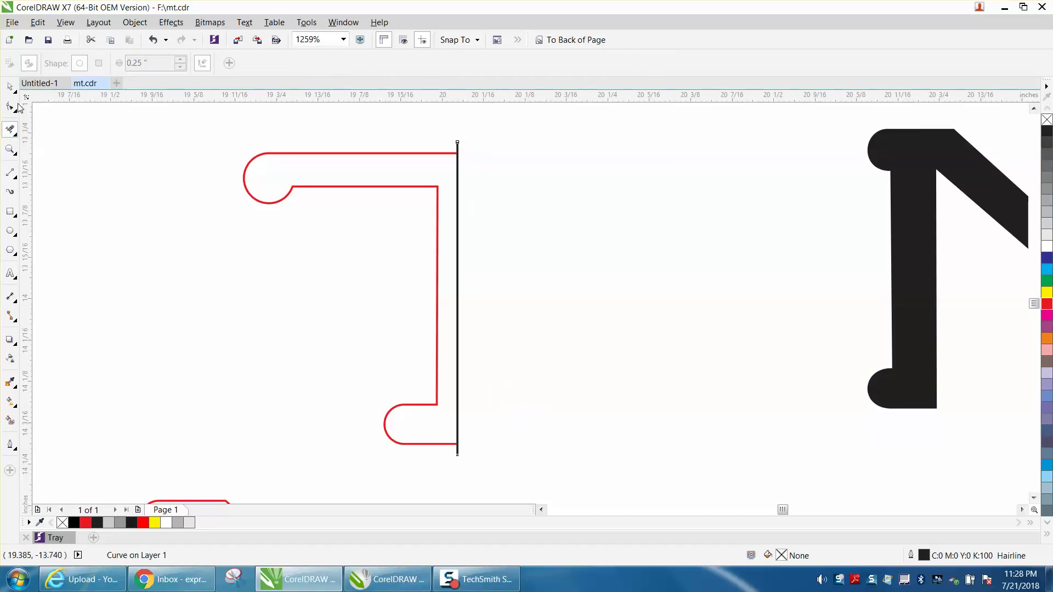
click(10, 86)
key(Delete)
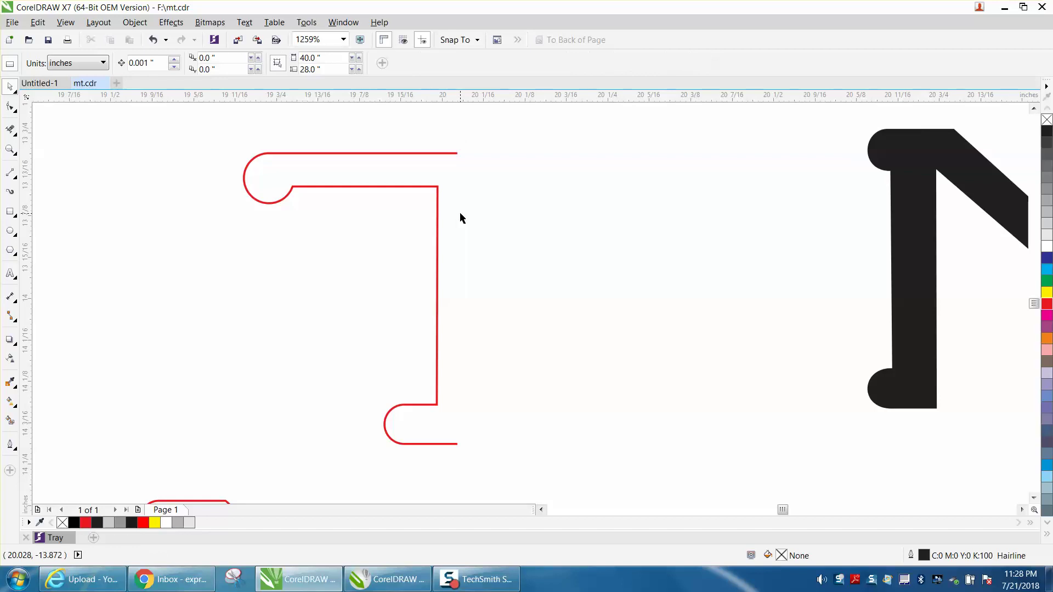
- Mirror a copy of the half T horizontally to complete the letter, and smart-fill the whole T with black
click(367, 187)
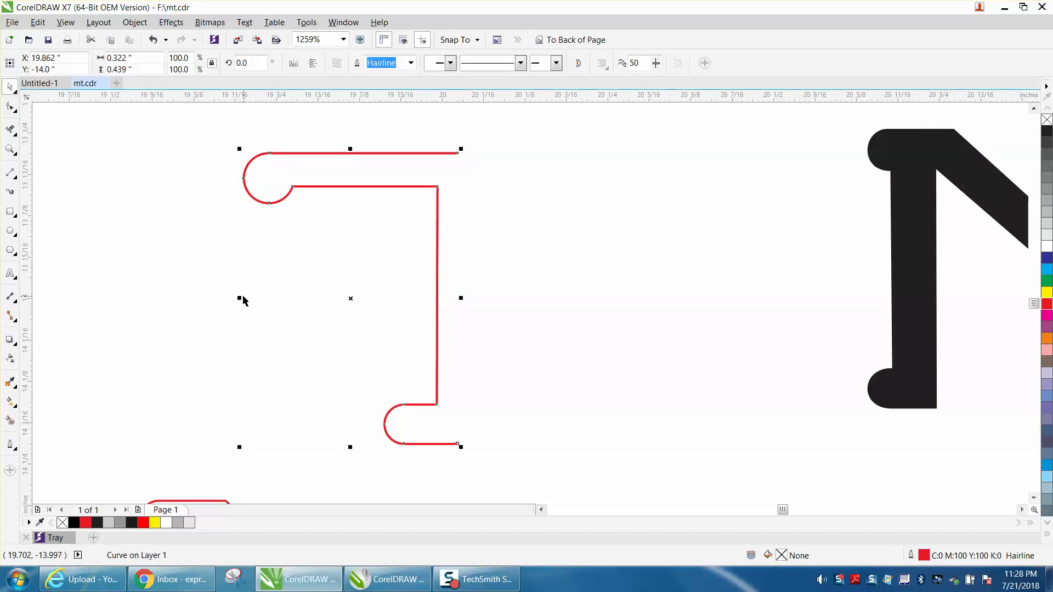
drag(240, 298, 493, 301)
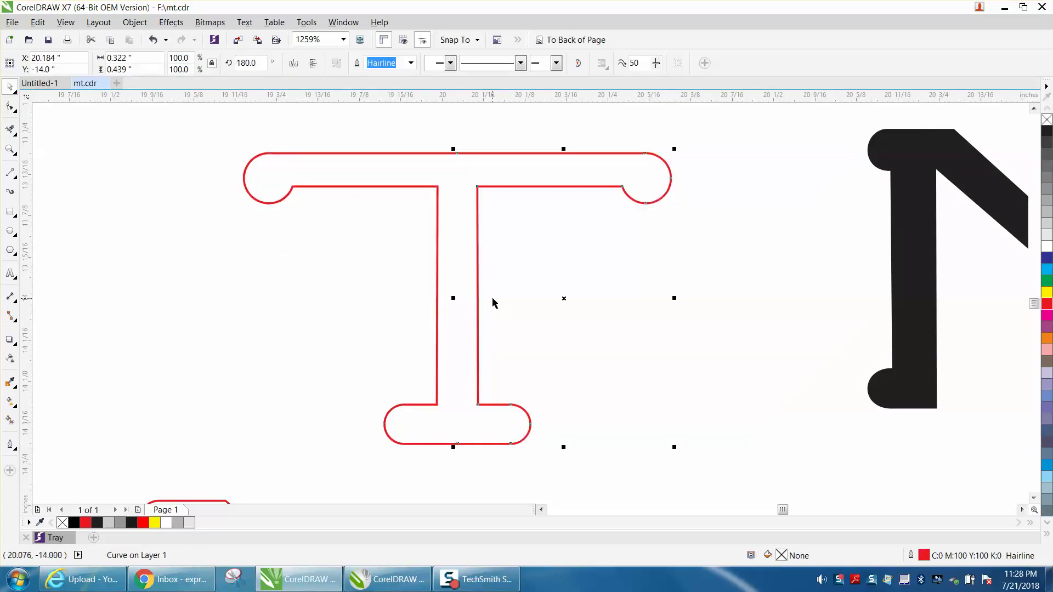
click(10, 420)
click(453, 179)
scroll(468, 179, down, 2)
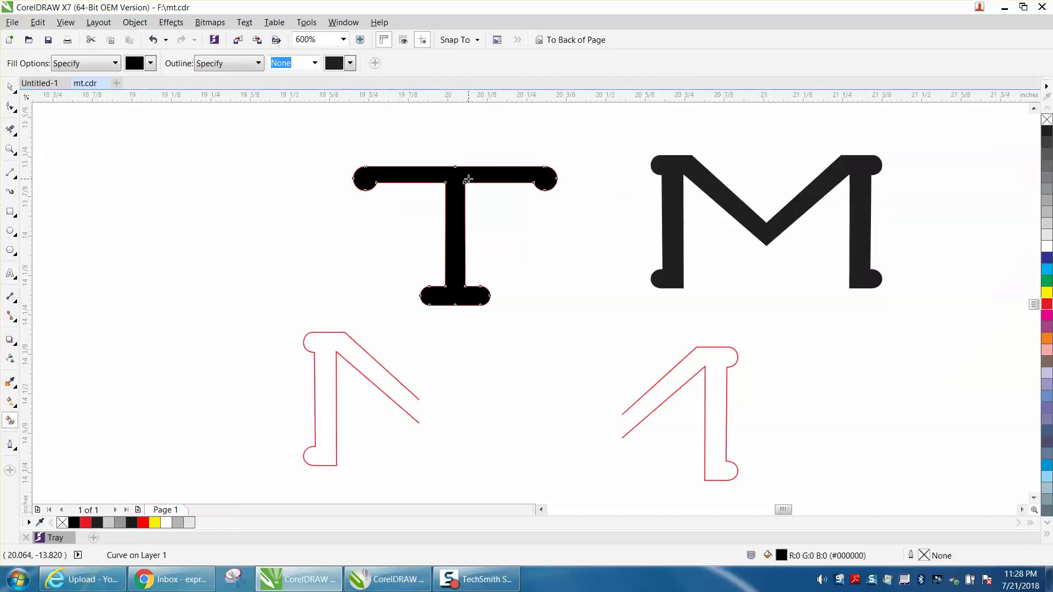
scroll(468, 179, down, 1)
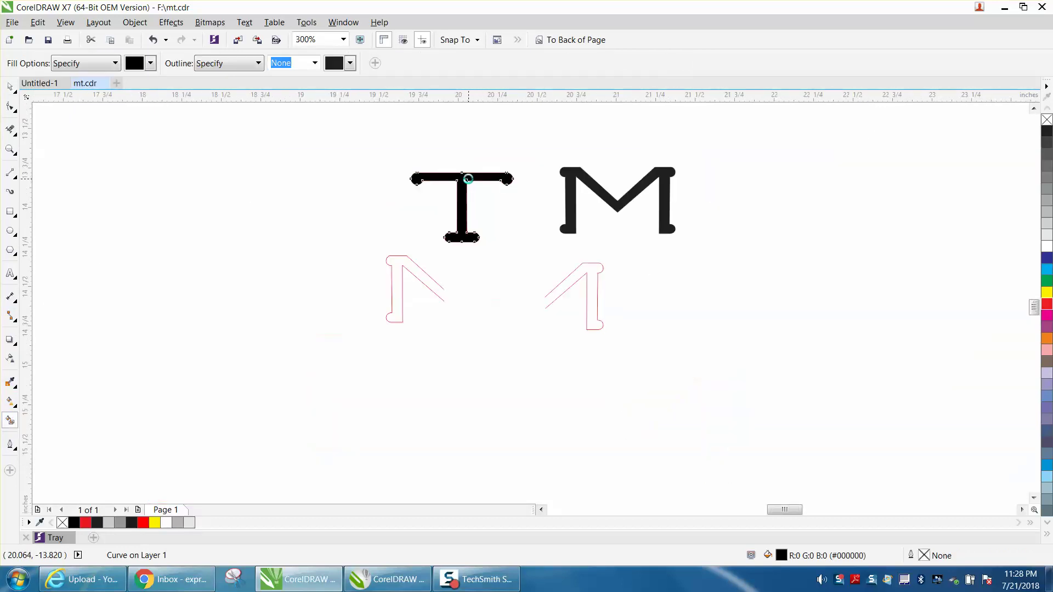
- Move the black T to the right of the black M, and delete the red M halves and red T outlines
click(10, 87)
drag(464, 207, 756, 204)
drag(348, 247, 666, 361)
key(Delete)
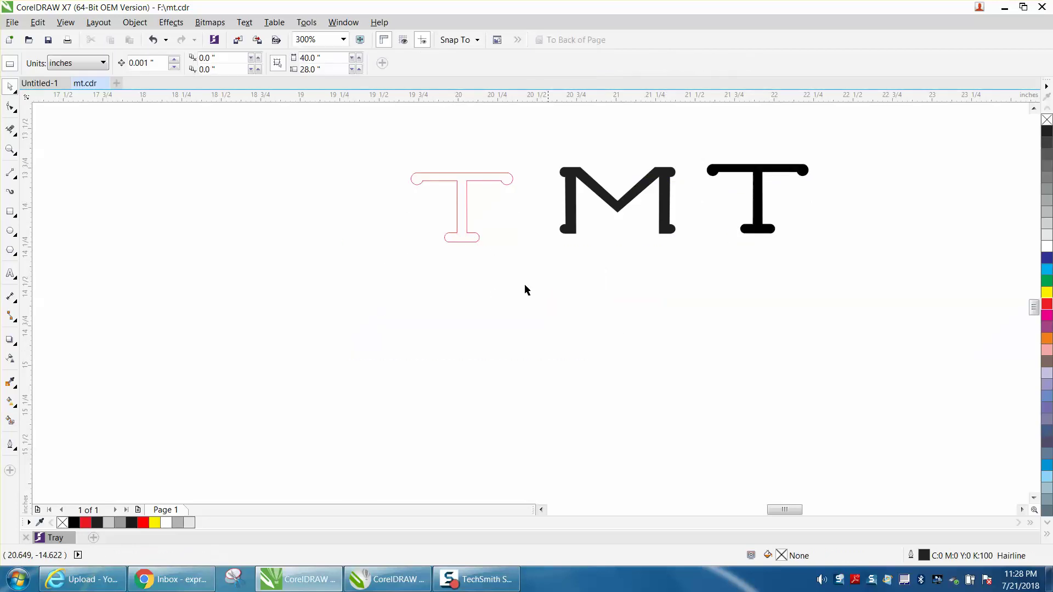
click(469, 237)
drag(396, 152, 521, 259)
key(Delete)
scroll(505, 258, down, 2)
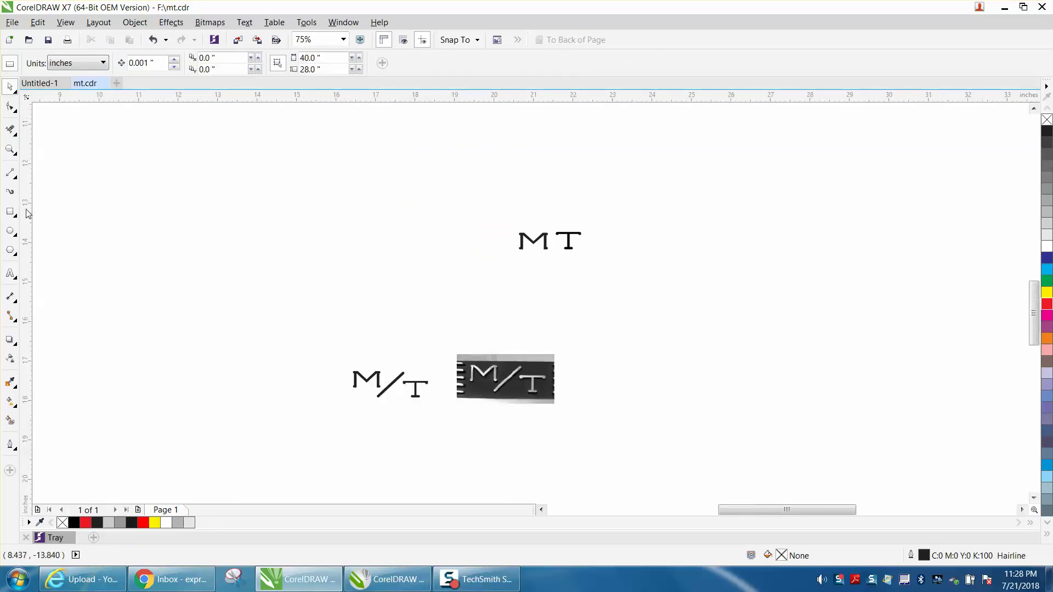
- Draw a rectangle about 1.093 by 0.08 in over the photo lettering, with 0.05 in rounded corners and a yellow outline
key(space)
key(z)
drag(480, 359, 560, 405)
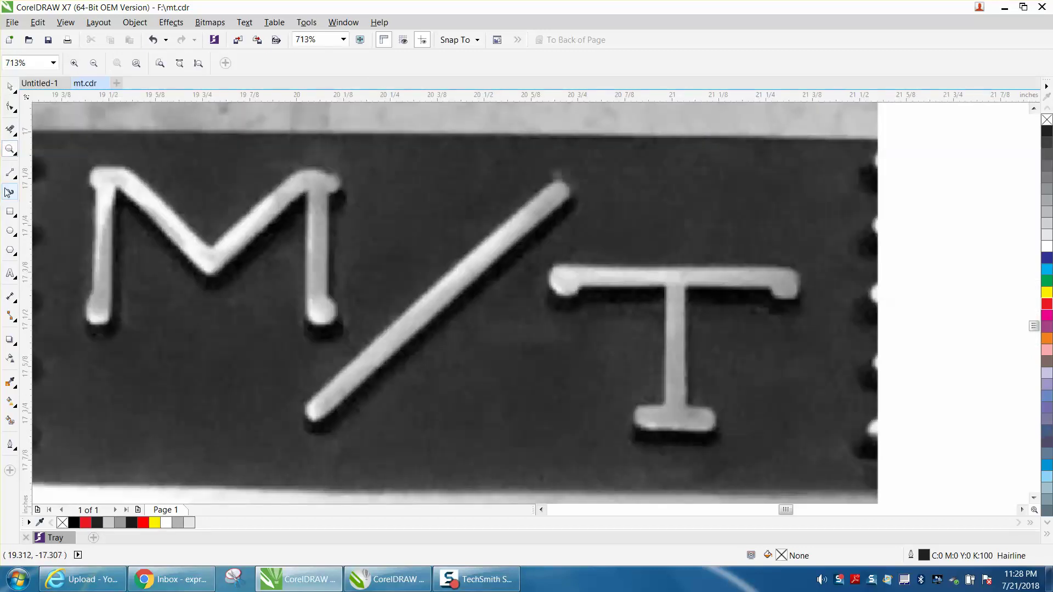
click(10, 213)
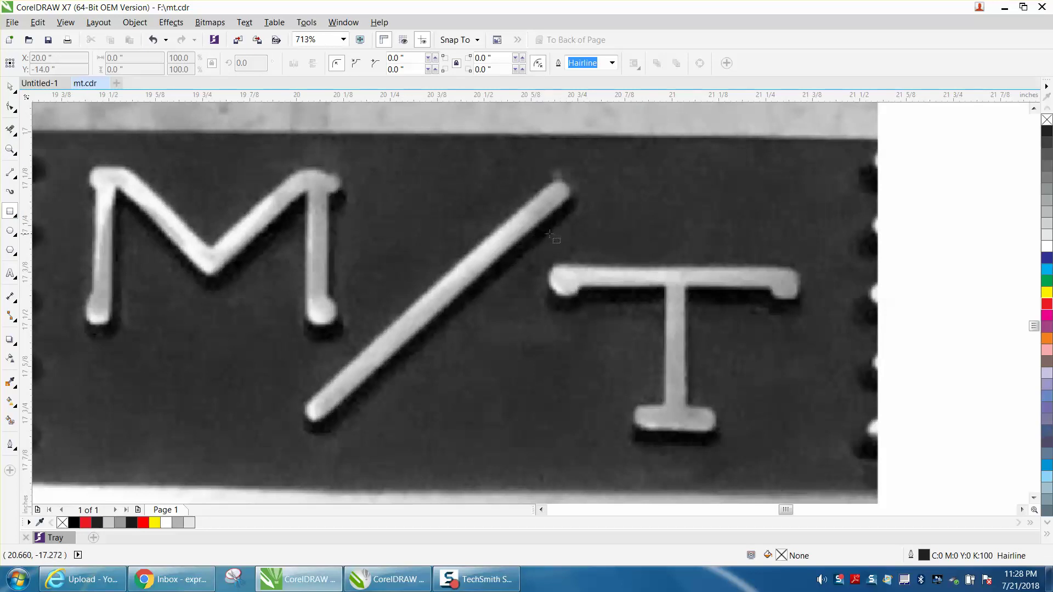
drag(569, 225, 157, 257)
click(520, 57)
click(520, 57)
right_click(1048, 293)
- Rotate the yellow rounded bar to about 40.57 degrees and move it onto the photo's slash
click(364, 241)
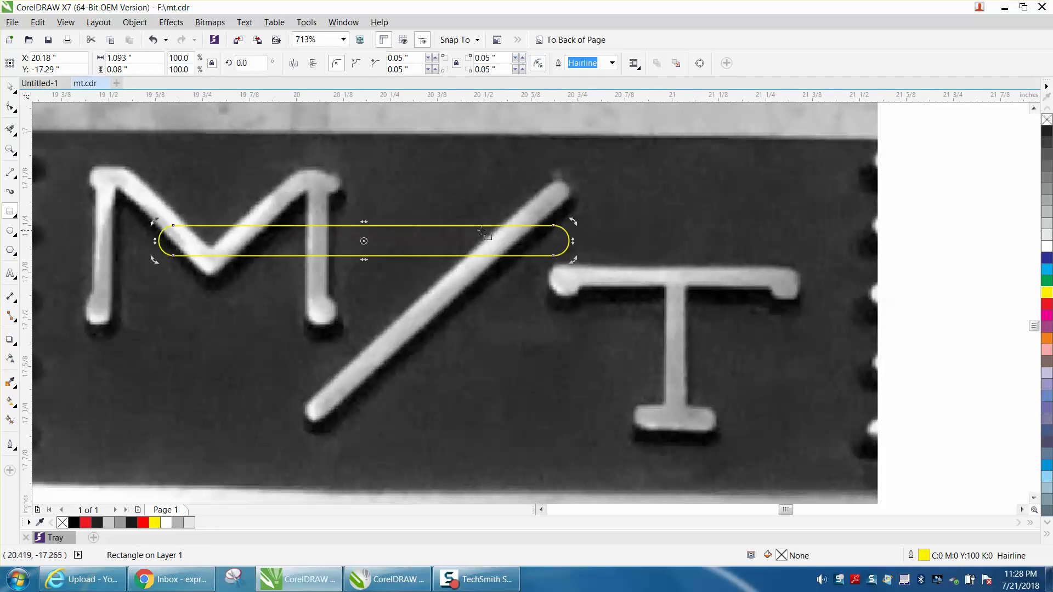
drag(572, 221, 460, 159)
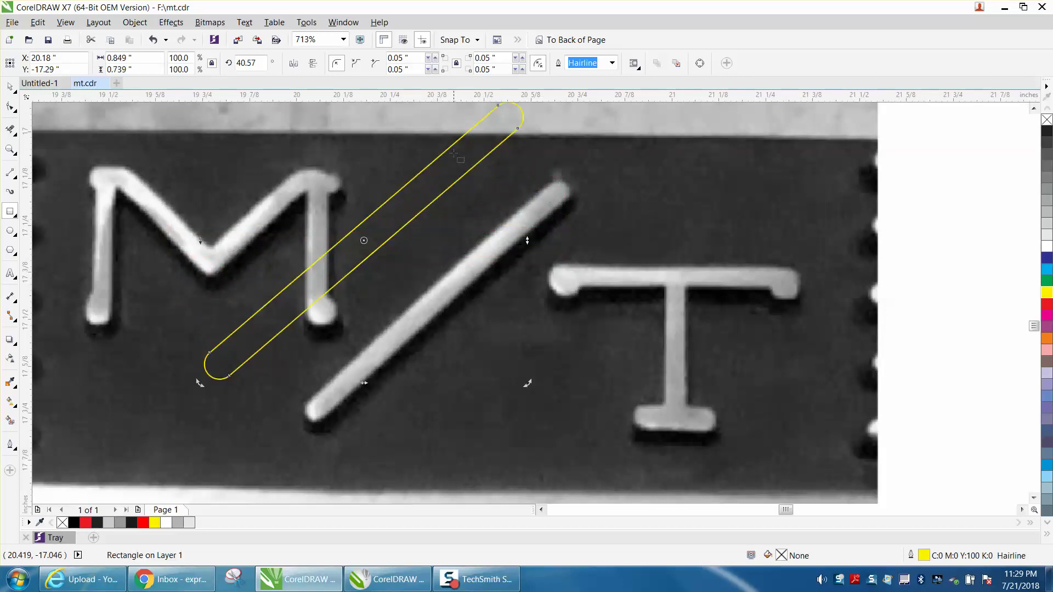
click(437, 231)
click(8, 88)
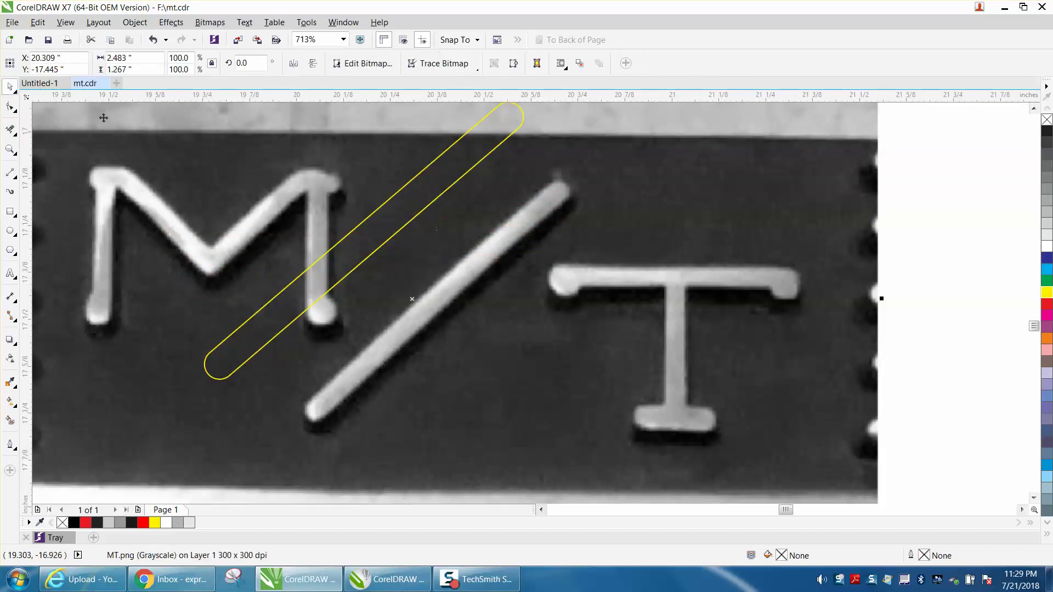
click(382, 215)
drag(365, 243, 447, 286)
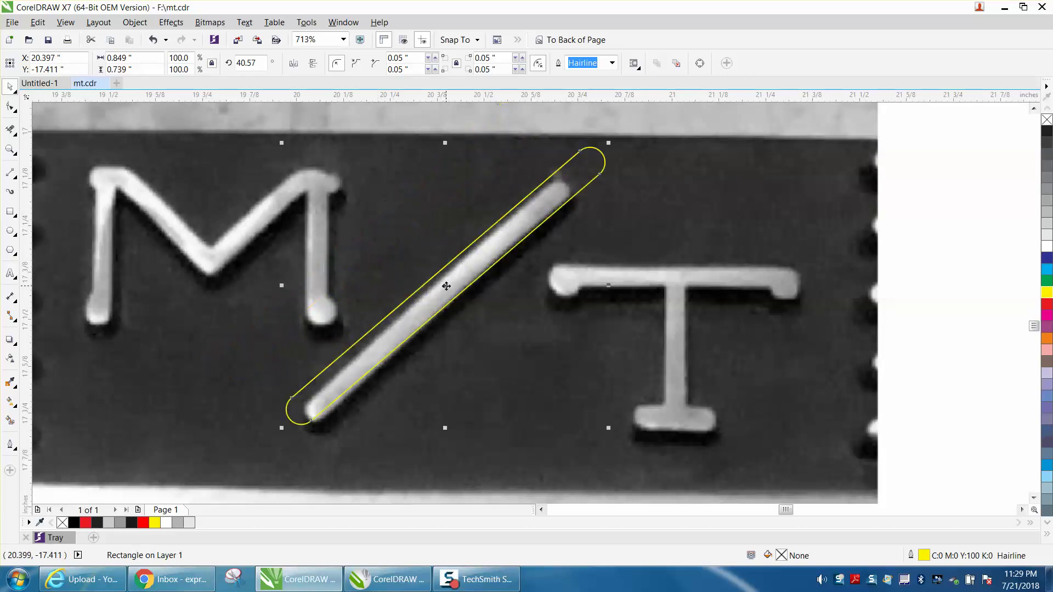
- Scale the yellow bar to about 0.749 by 0.667 in and rotate it to about 41.334 degrees to follow the slash
drag(280, 427, 328, 388)
drag(609, 143, 592, 173)
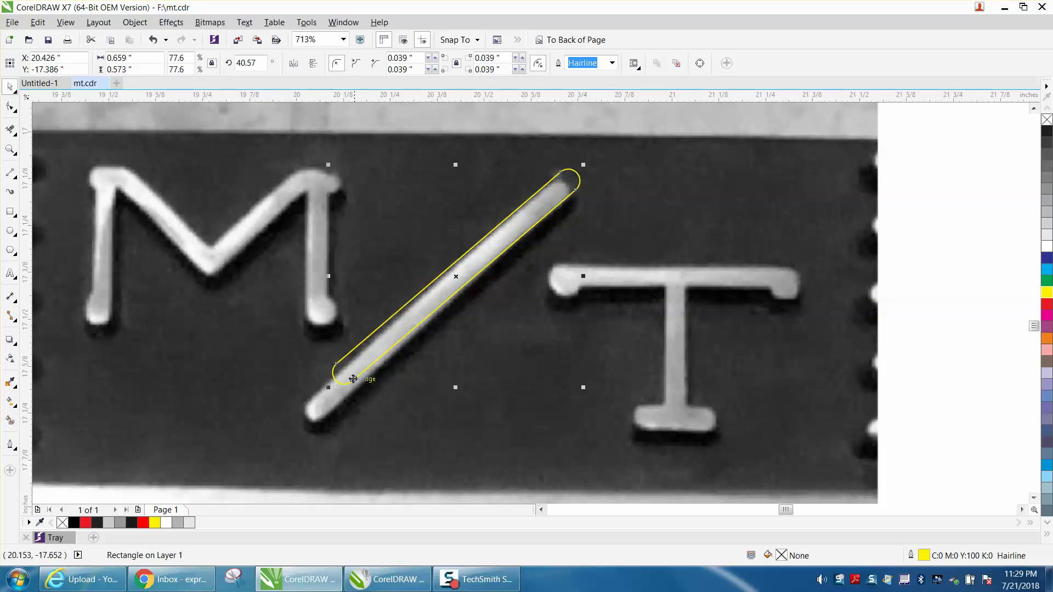
drag(328, 388, 312, 403)
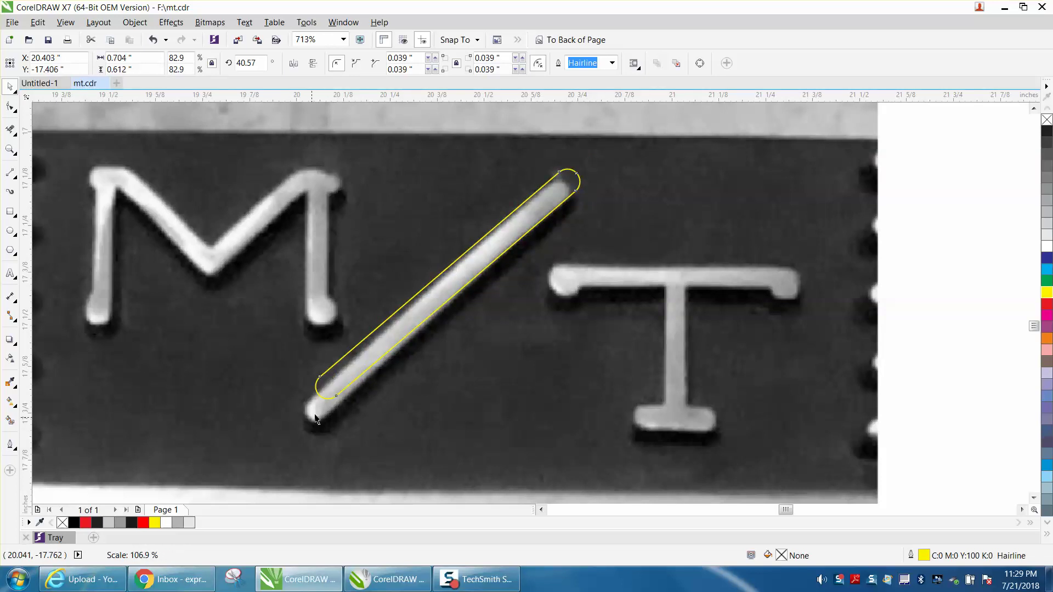
click(449, 285)
drag(585, 165, 583, 163)
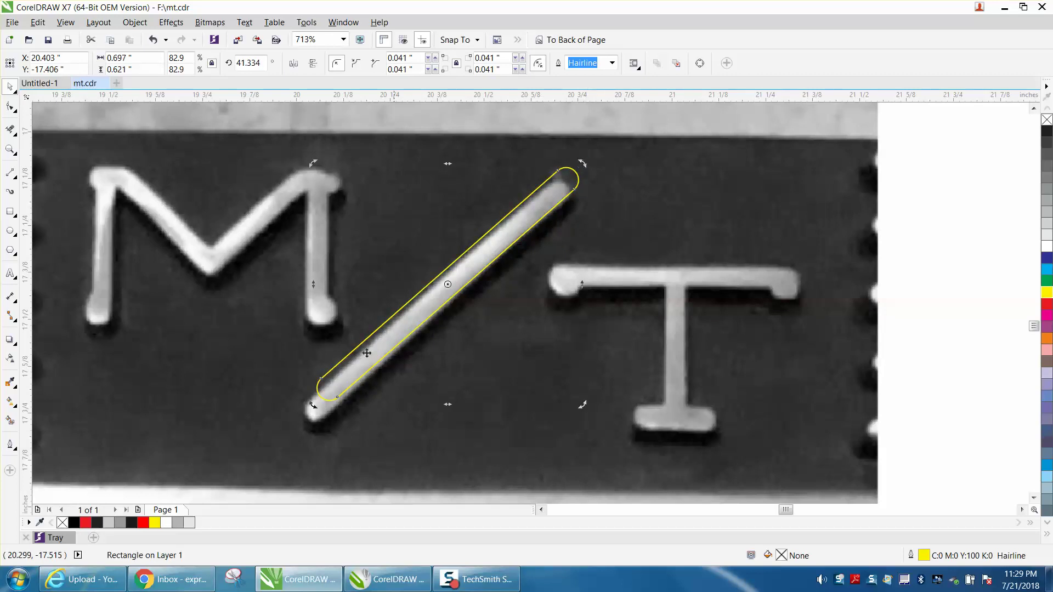
click(331, 391)
drag(311, 404, 294, 421)
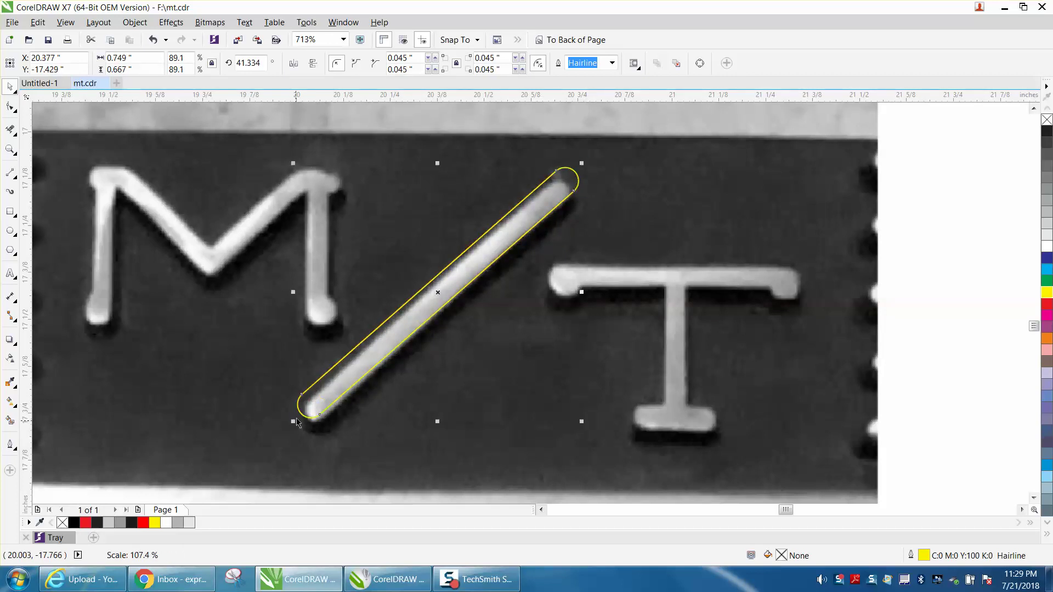
- Shrink the yellow bar slightly, rotate it to about 43.145 degrees, and move it down over the slash to Y about -17.46 in
click(434, 291)
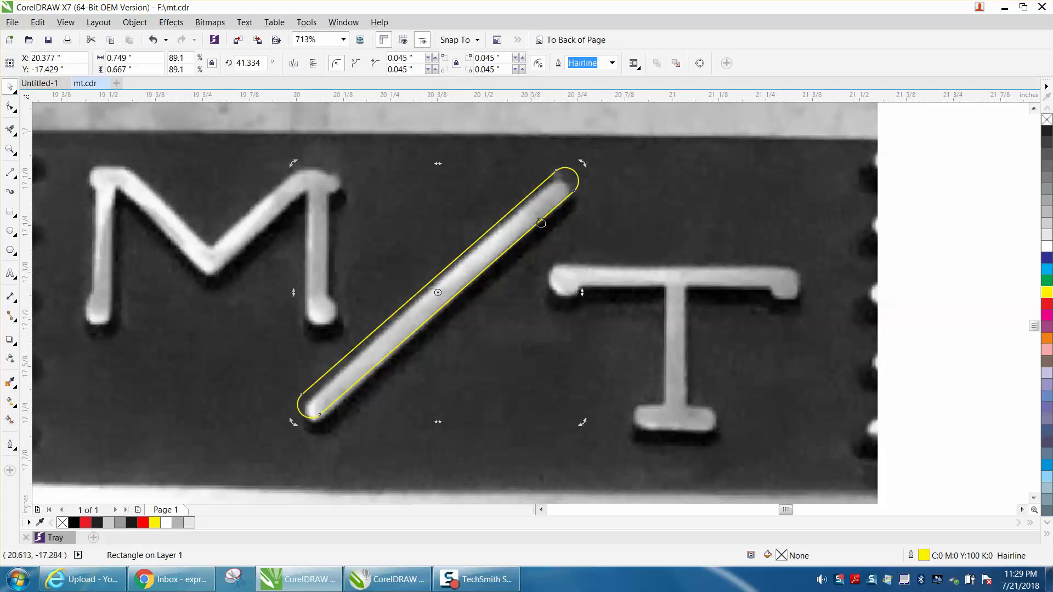
click(580, 175)
drag(581, 165, 568, 187)
click(435, 299)
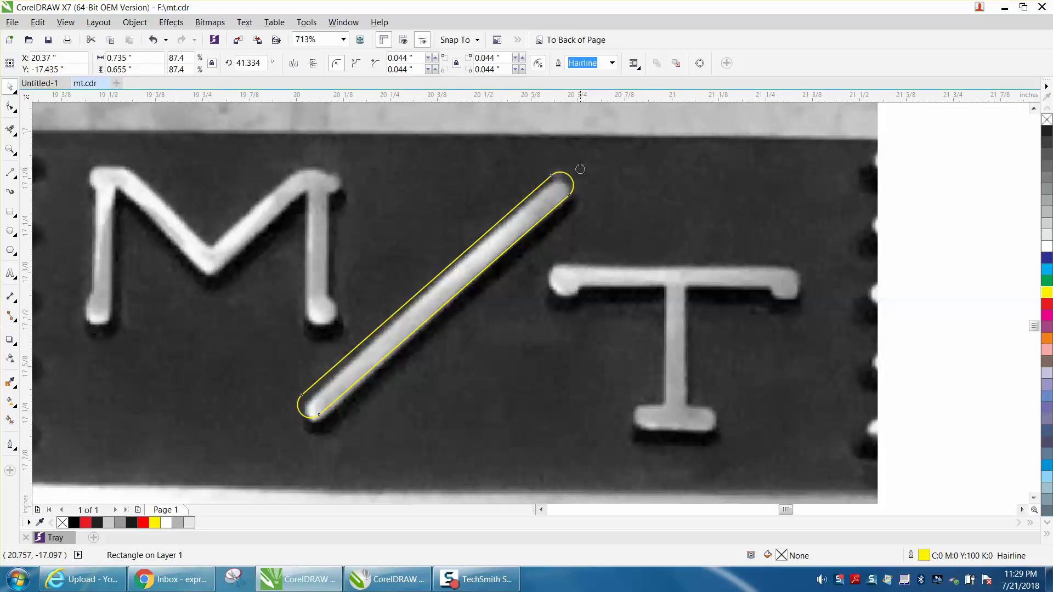
drag(579, 167, 571, 165)
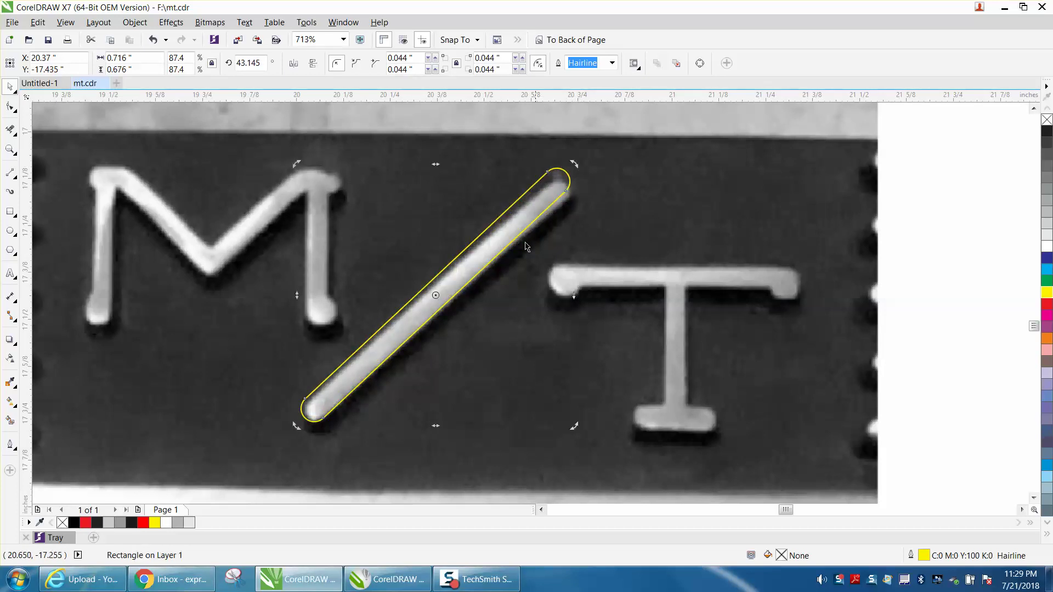
drag(521, 249, 519, 246)
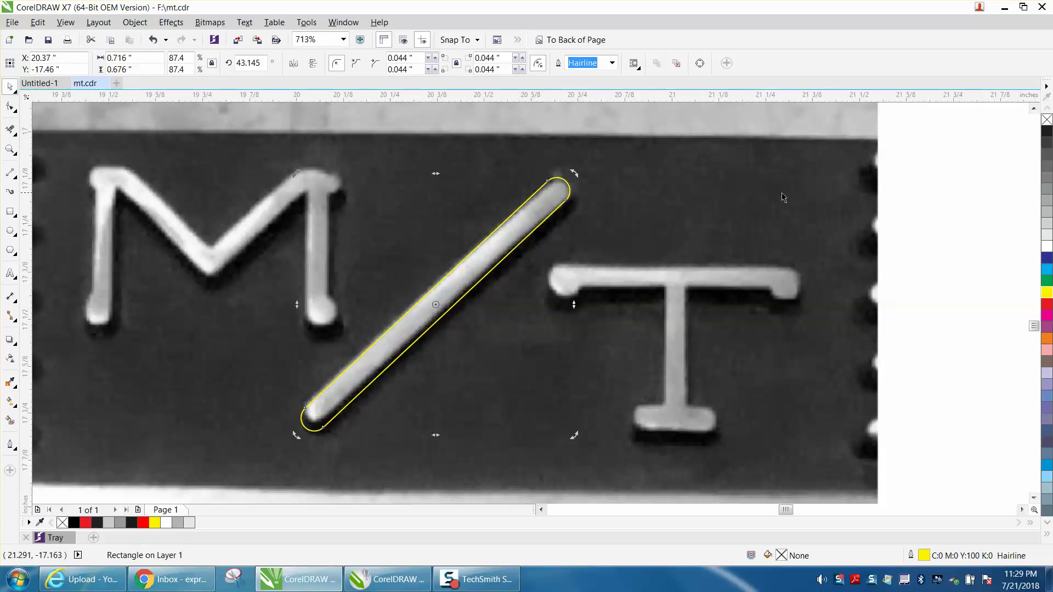
- Move the black M and T to just above the photo, and give both a yellow fill and yellow outline
scroll(745, 210, down, 4)
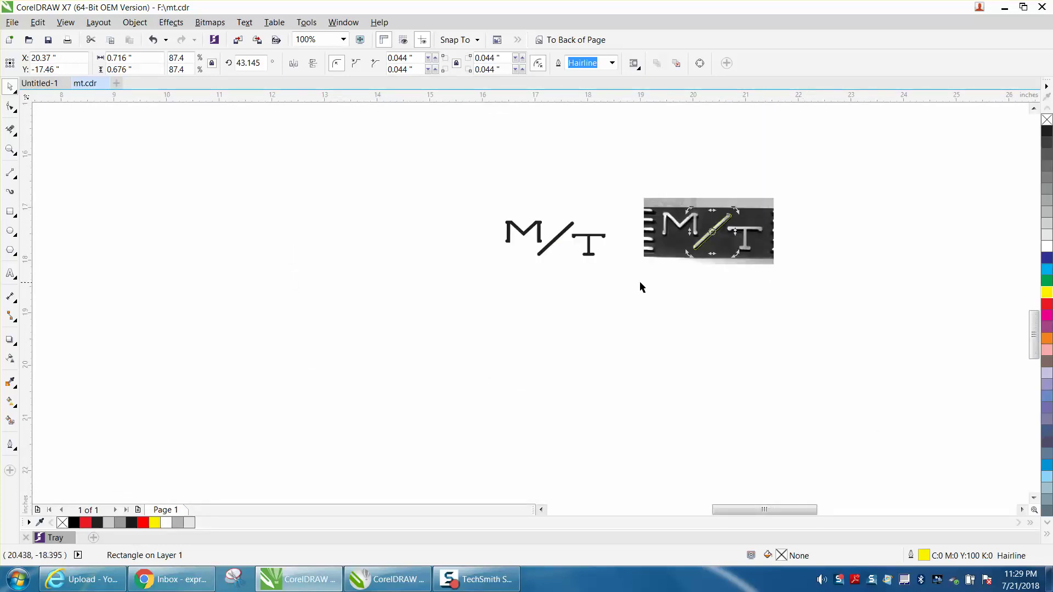
scroll(277, 147, down, 1)
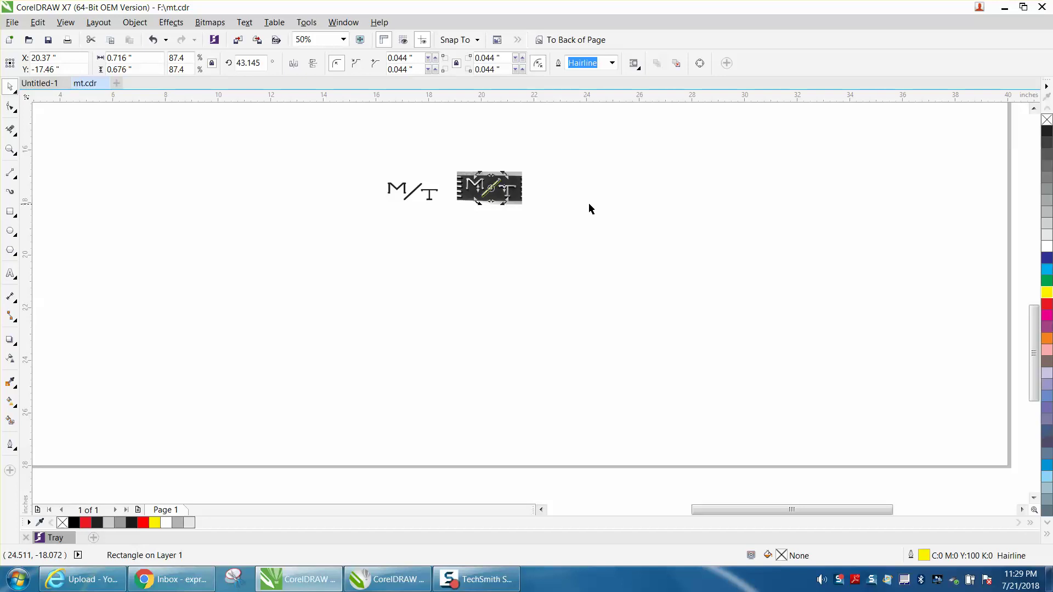
scroll(529, 219, up, 3)
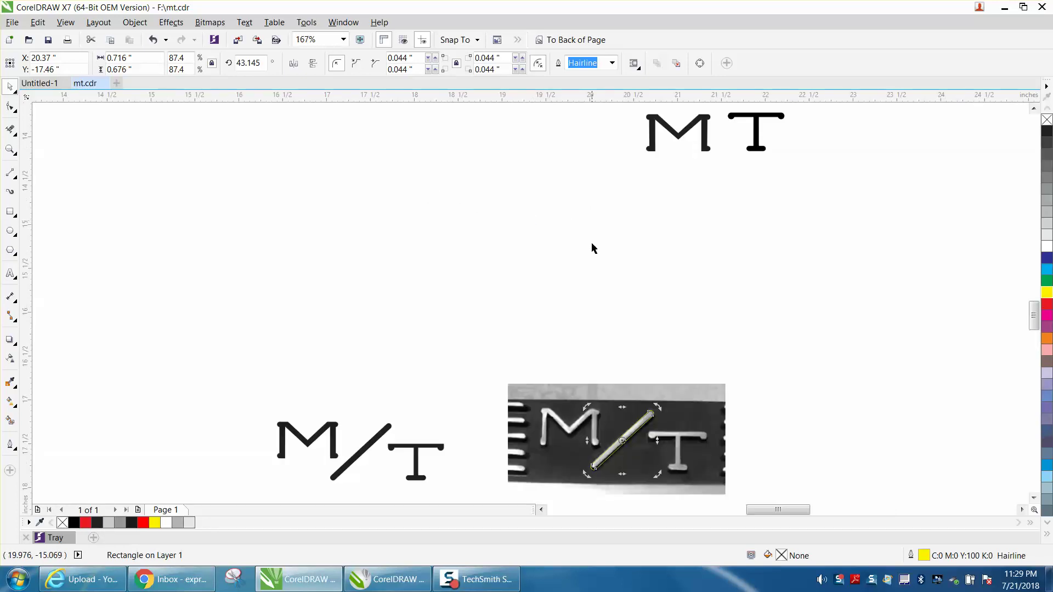
drag(633, 110, 818, 162)
drag(708, 134, 582, 345)
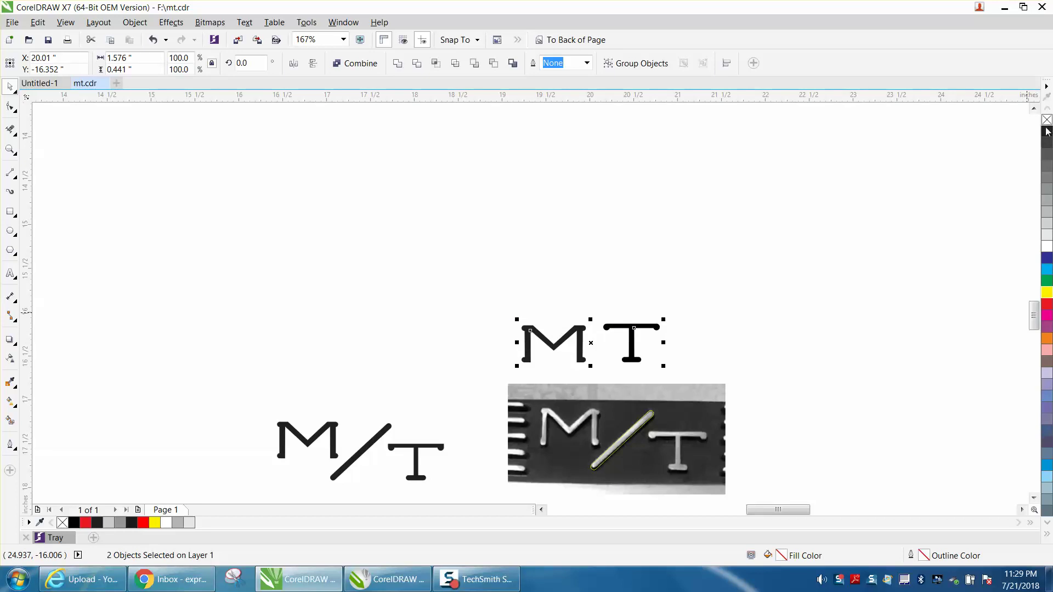
right_click(1048, 293)
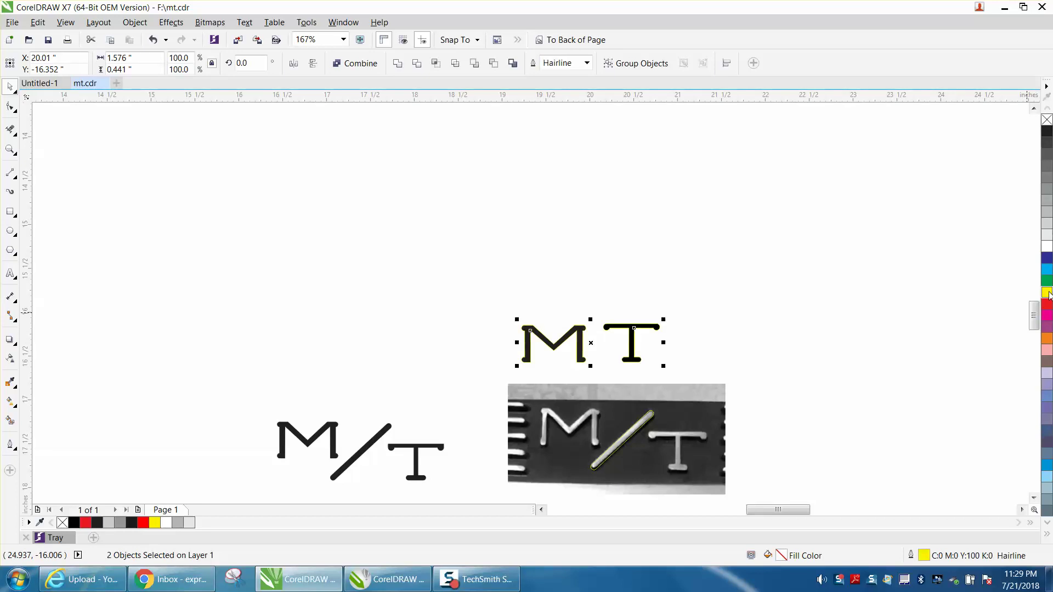
click(1047, 293)
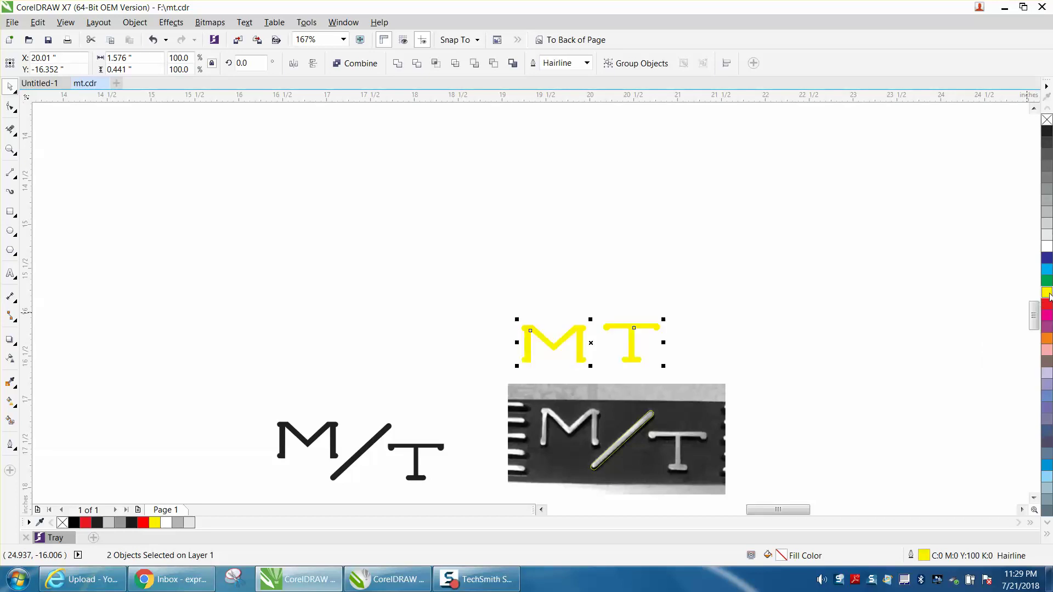
- Place the yellow M and the yellow T individually over their matching letters in the photo
click(10, 149)
drag(462, 286, 628, 372)
click(10, 86)
scroll(361, 213, down, 2)
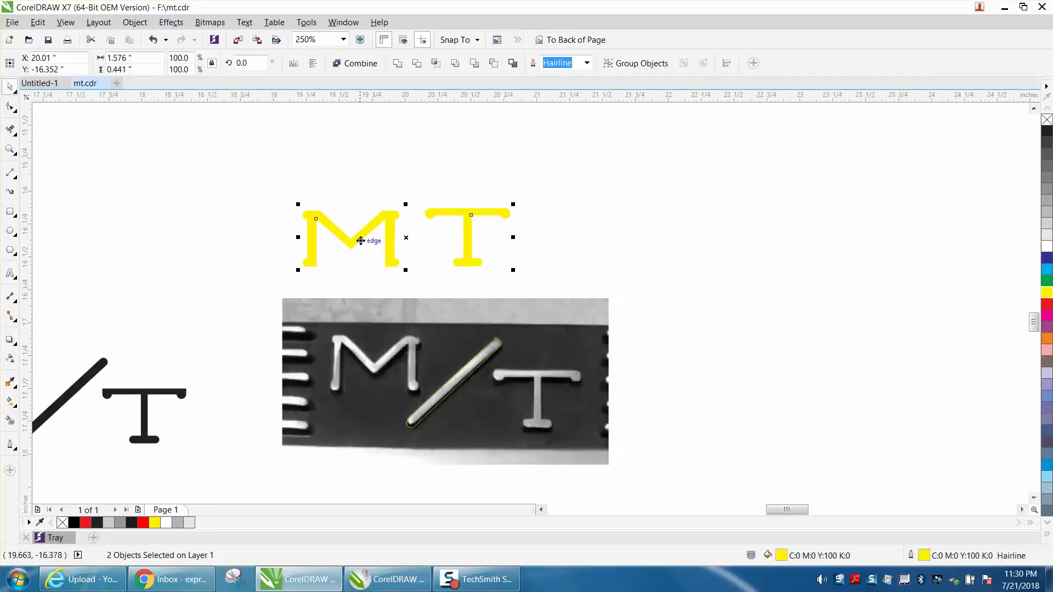
click(360, 241)
drag(366, 239, 382, 358)
drag(467, 243, 536, 405)
- Move the photo up and to the right, clear of the lettering, and fill the slash with yellow
drag(553, 329, 894, 213)
click(494, 347)
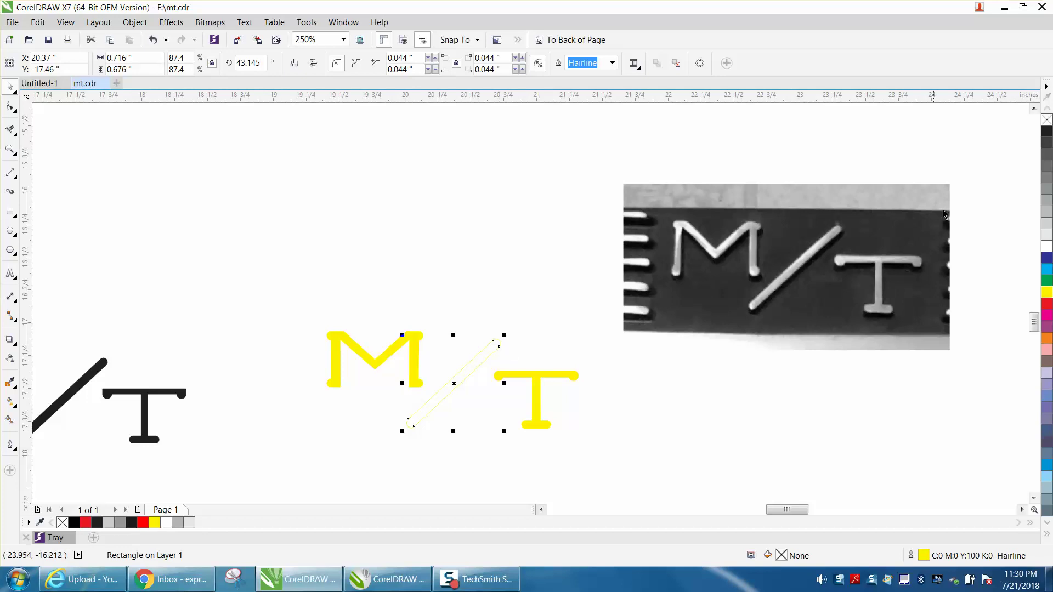
click(1048, 294)
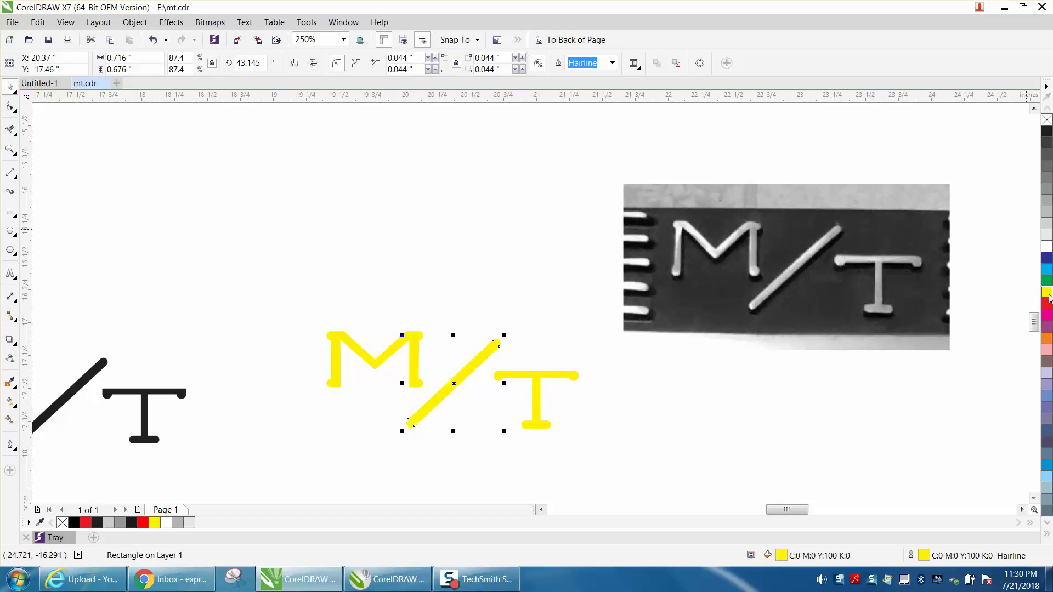
- Change the M, slash and T together to a black fill with no outline
drag(309, 306, 637, 454)
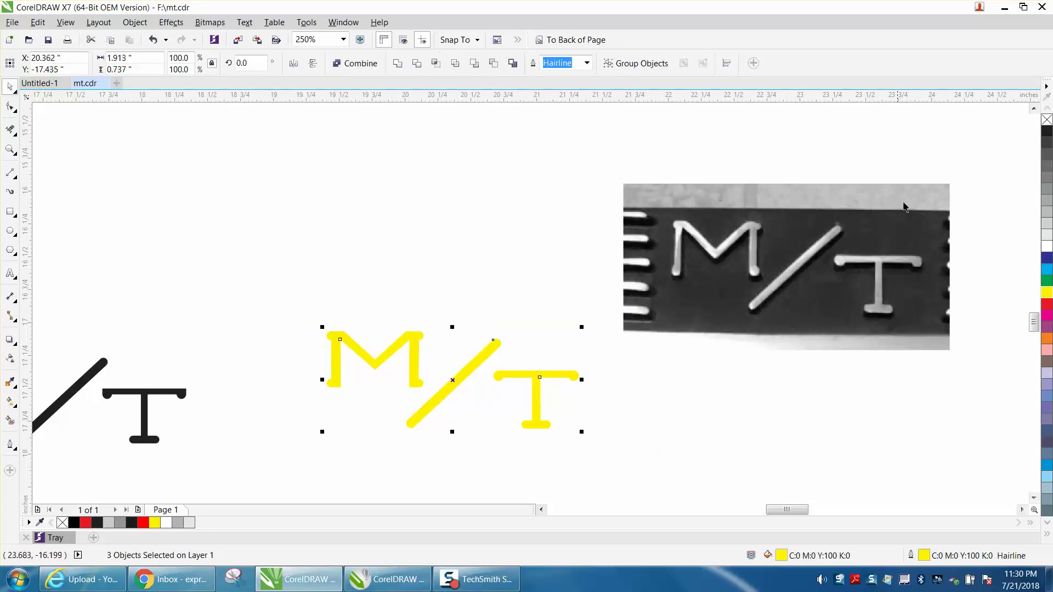
right_click(1047, 132)
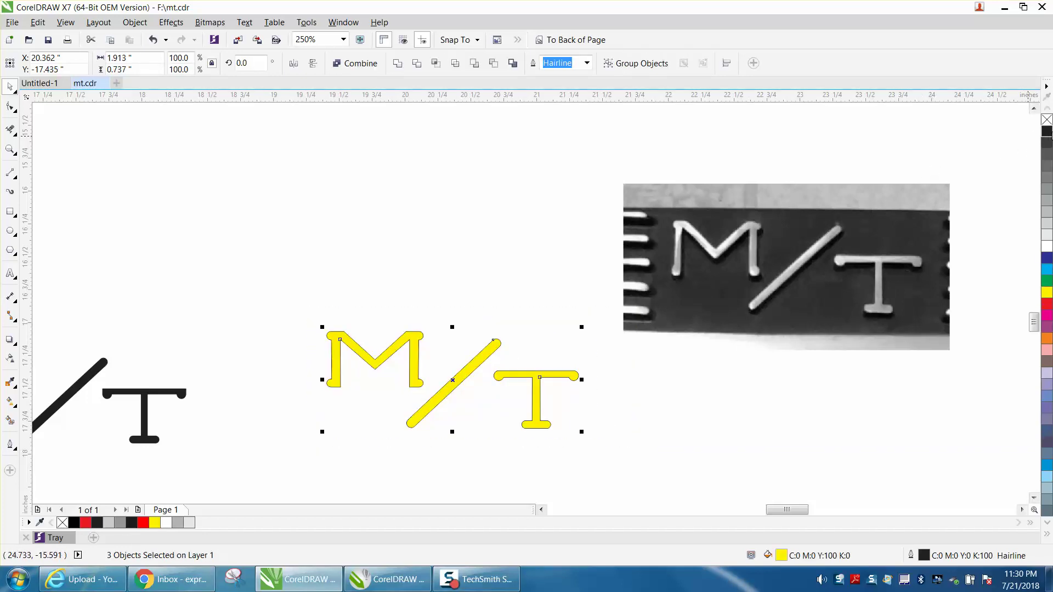
click(1047, 131)
right_click(1046, 120)
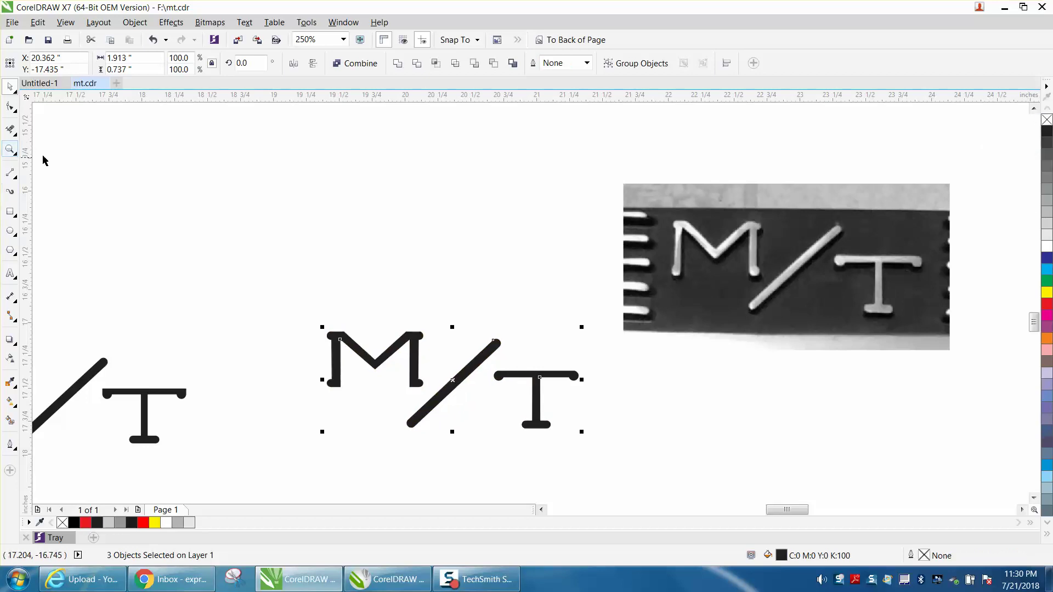
click(13, 170)
click(12, 151)
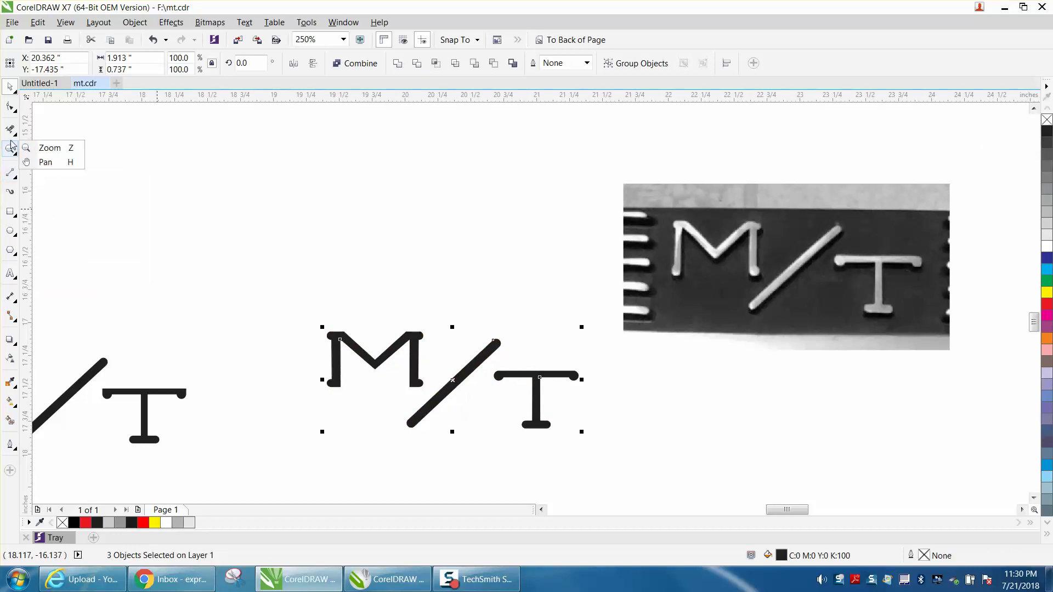
click(52, 145)
drag(313, 300, 633, 459)
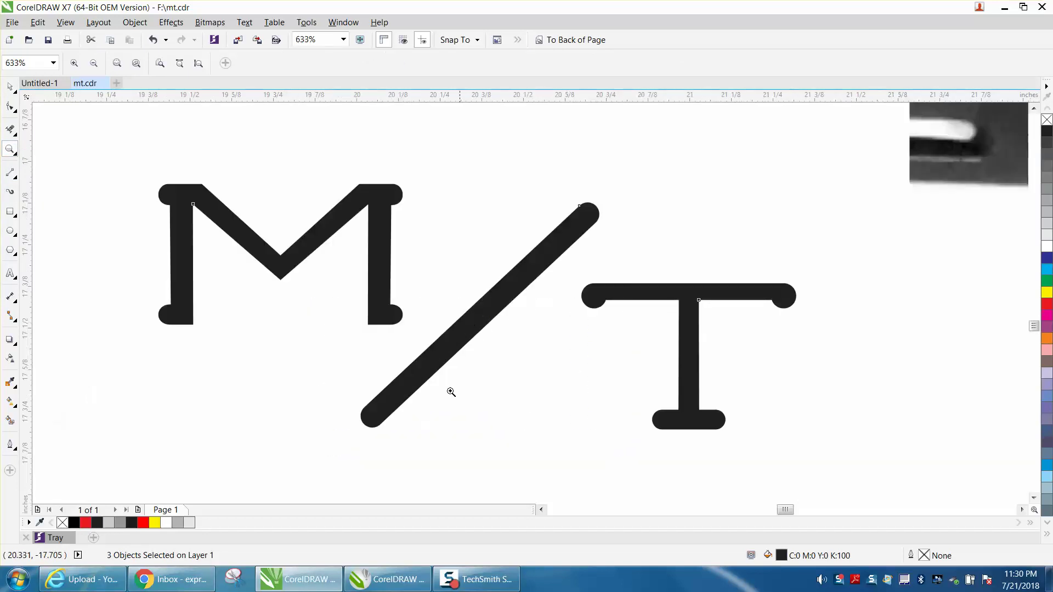
right_click(343, 339)
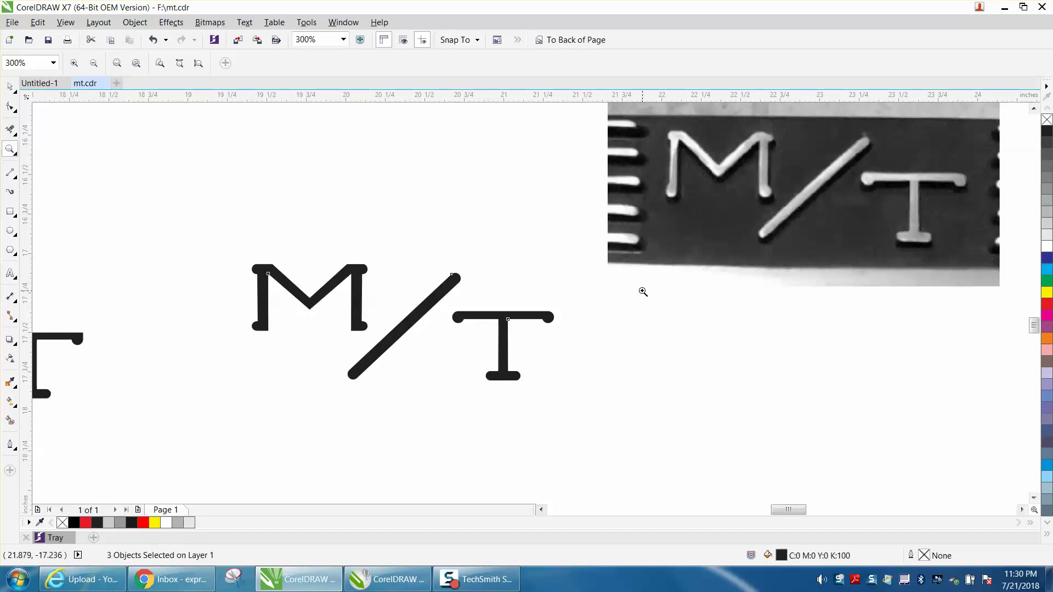